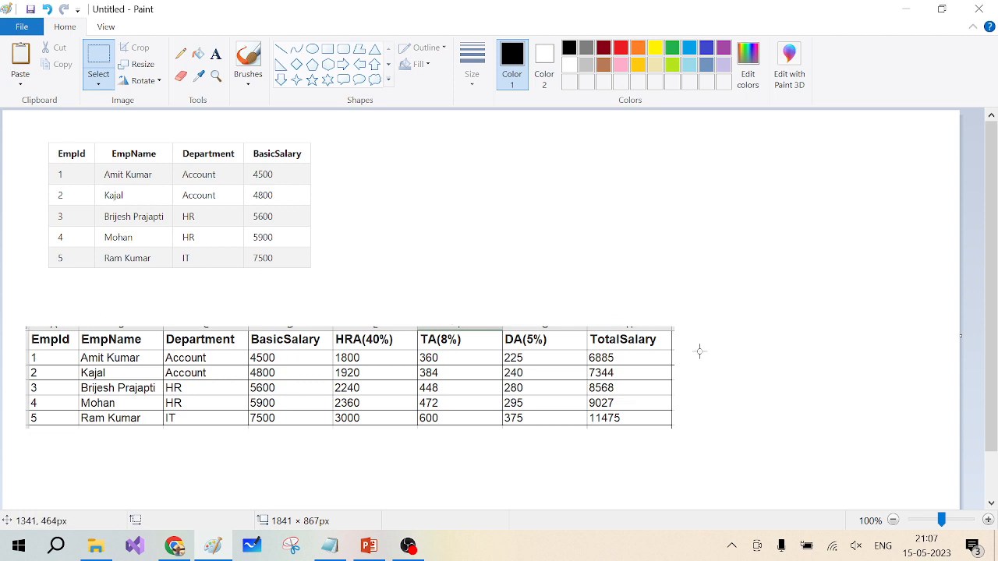
Switch to the Azure portal in Chrome and view the contents of EmployeesList.csv in the source container
left_click(904, 11)
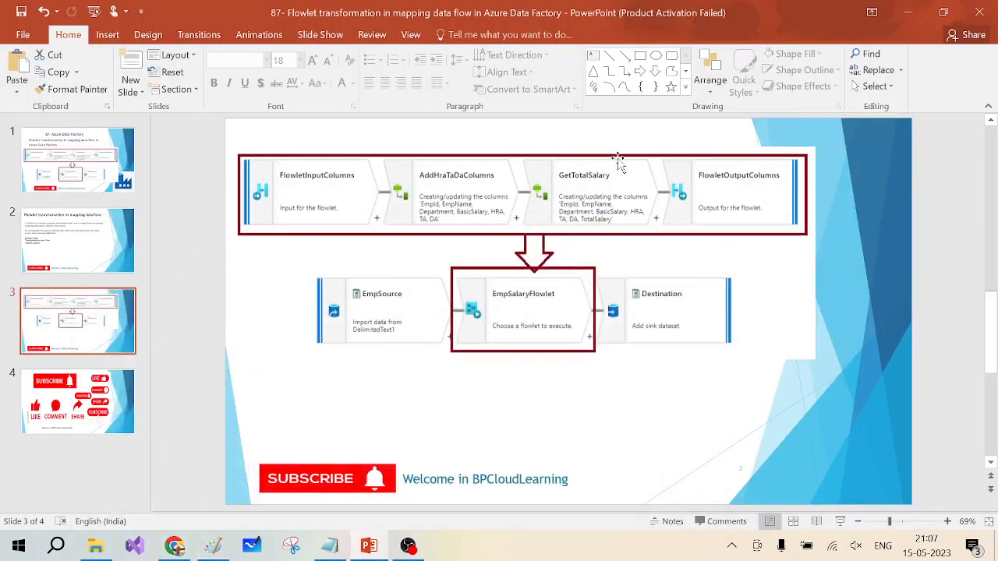
left_click(169, 548)
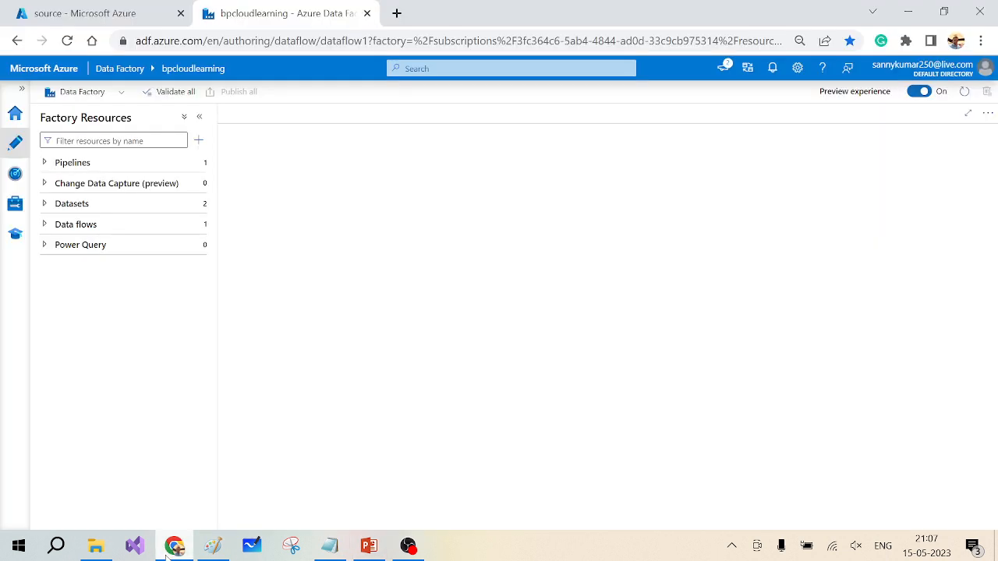
left_click(95, 11)
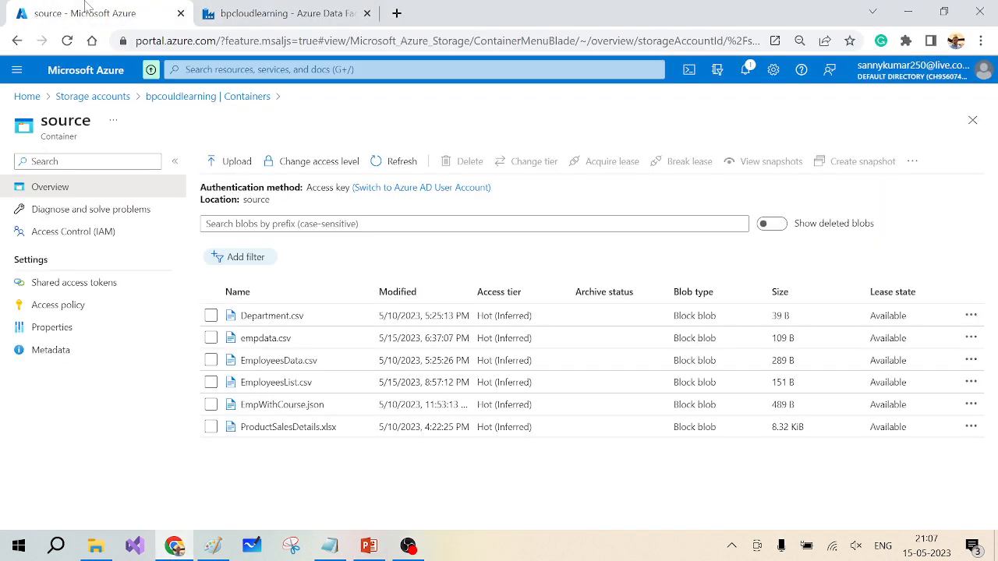
left_click(296, 387)
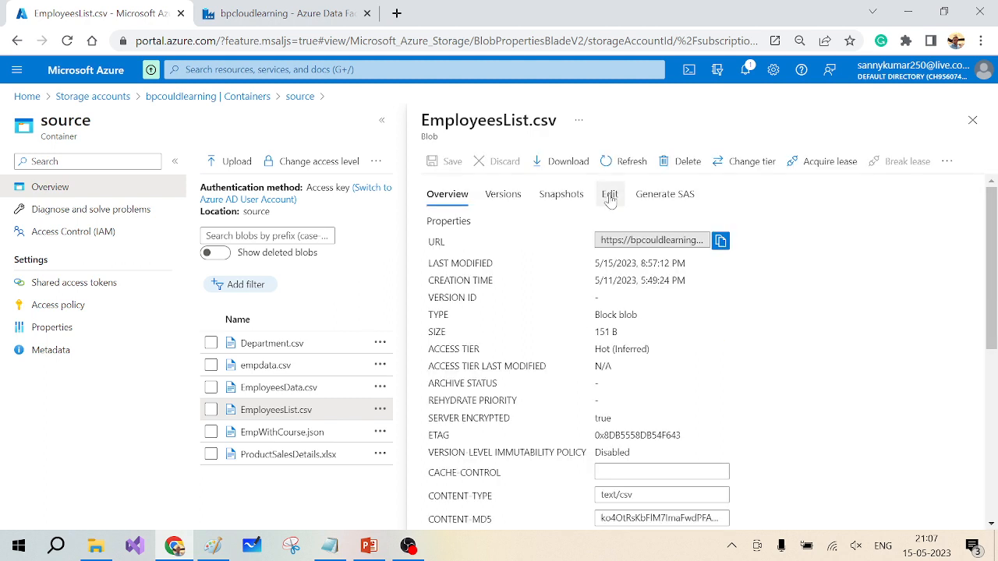
left_click(608, 193)
left_click(566, 460)
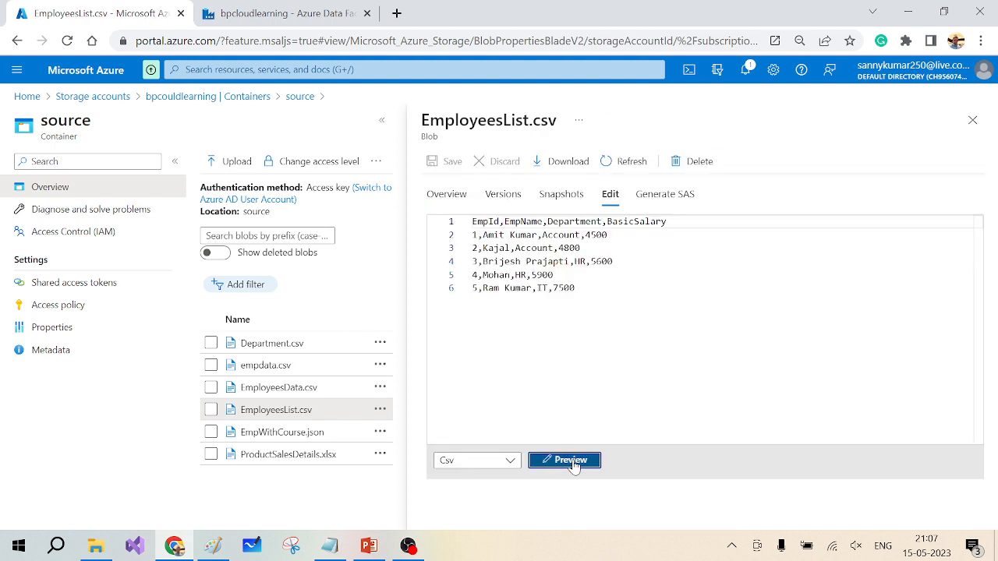
Create a new flowlet among the data flows of the bpcloudlearning data factory and close its properties
left_click(267, 10)
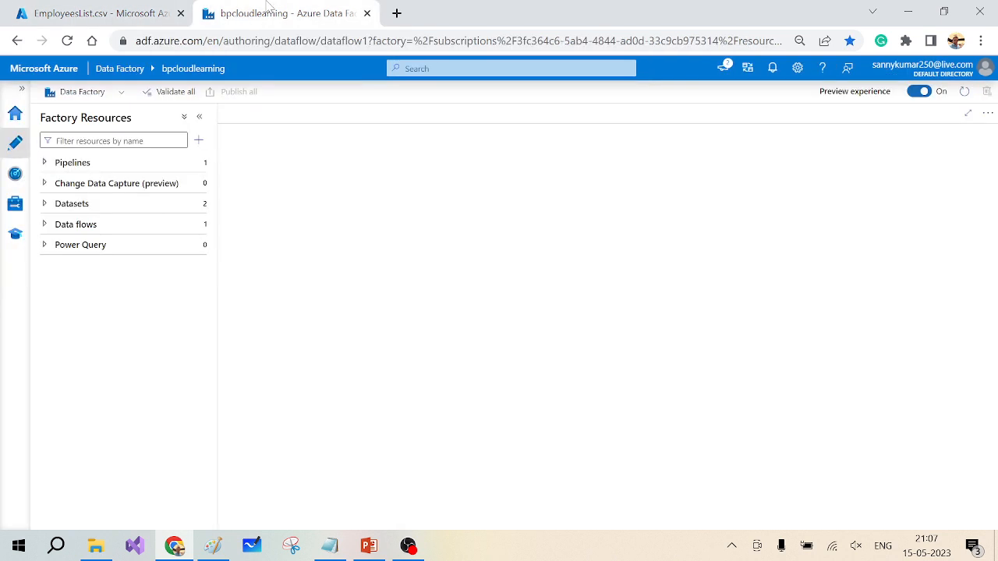
left_click(45, 224)
left_click(197, 224)
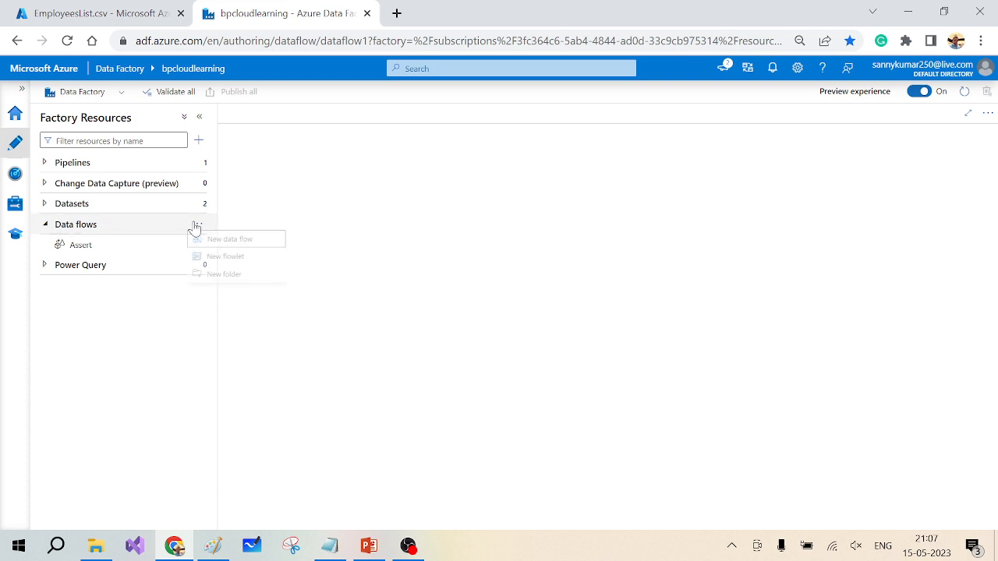
left_click(282, 211)
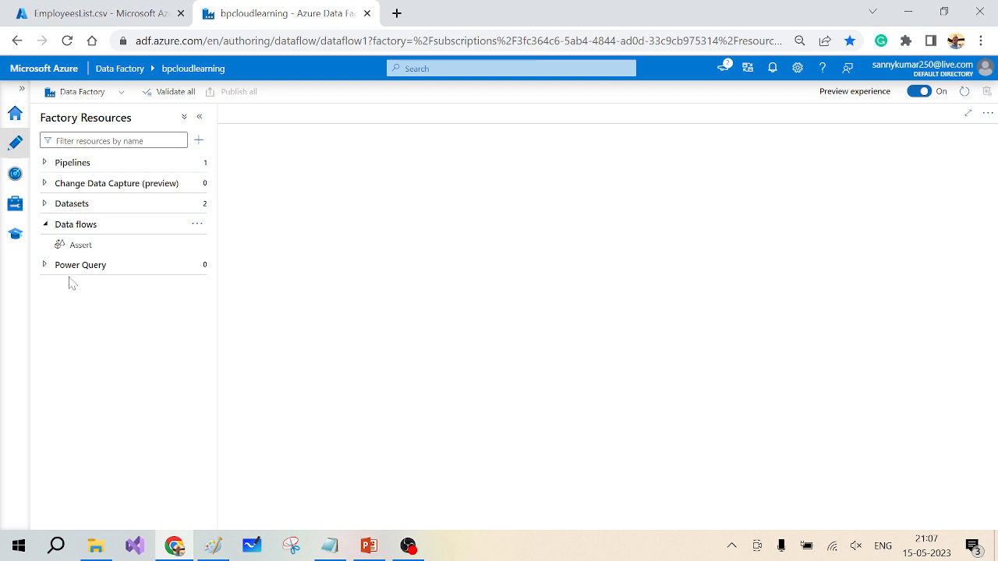
left_click(196, 226)
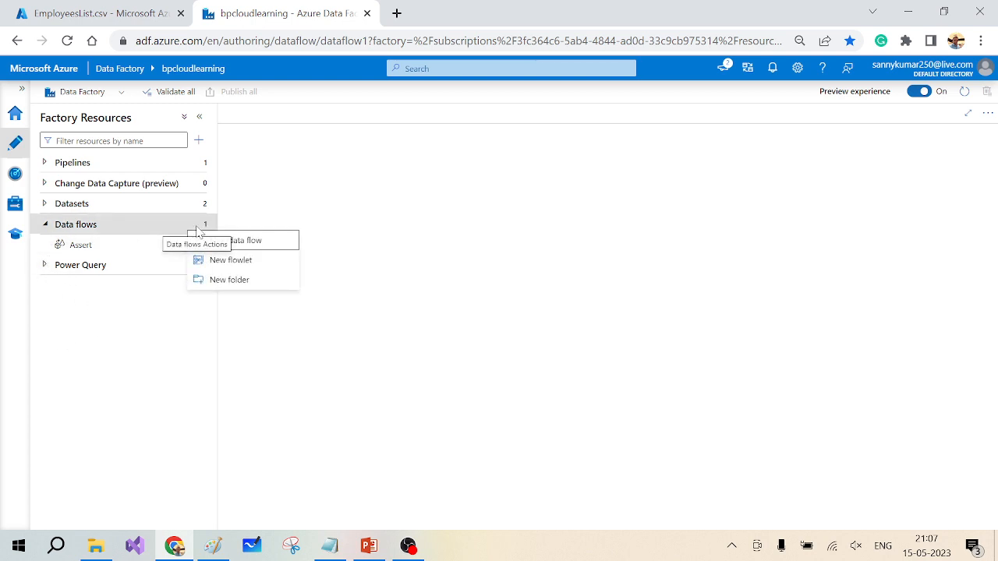
left_click(229, 265)
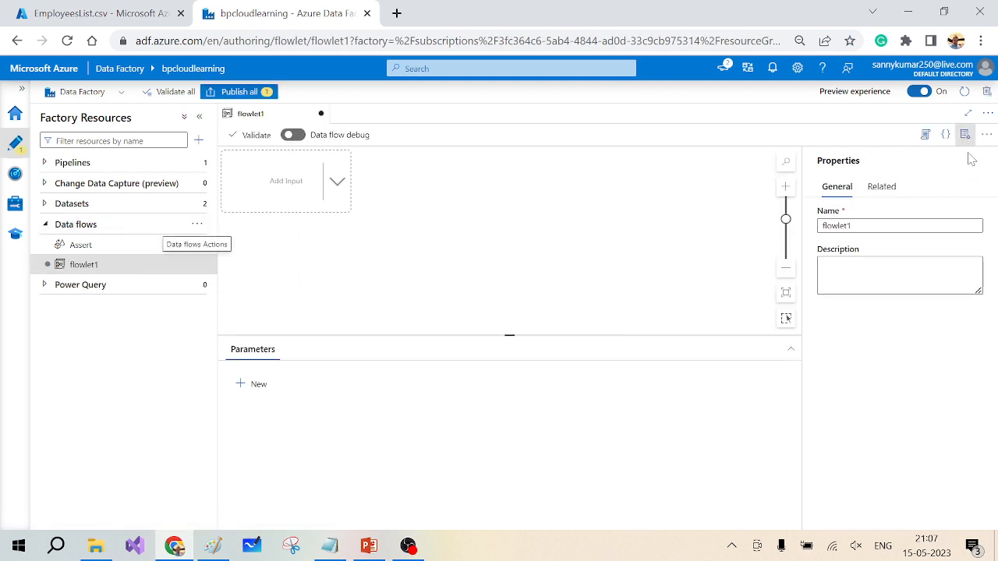
left_click(965, 134)
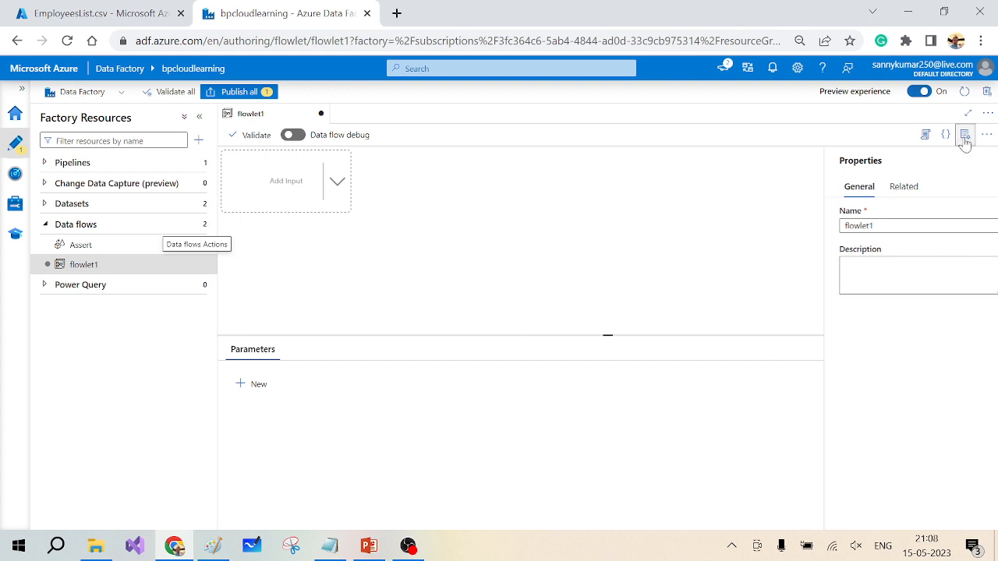
Add an input to the flowlet and name its first column BasicSalart
left_click(279, 190)
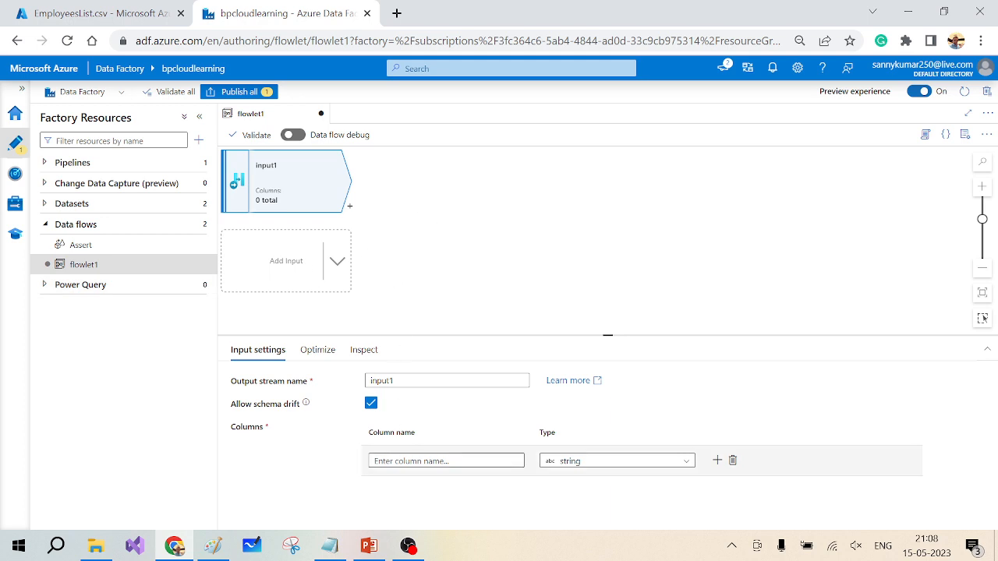
left_click(448, 461)
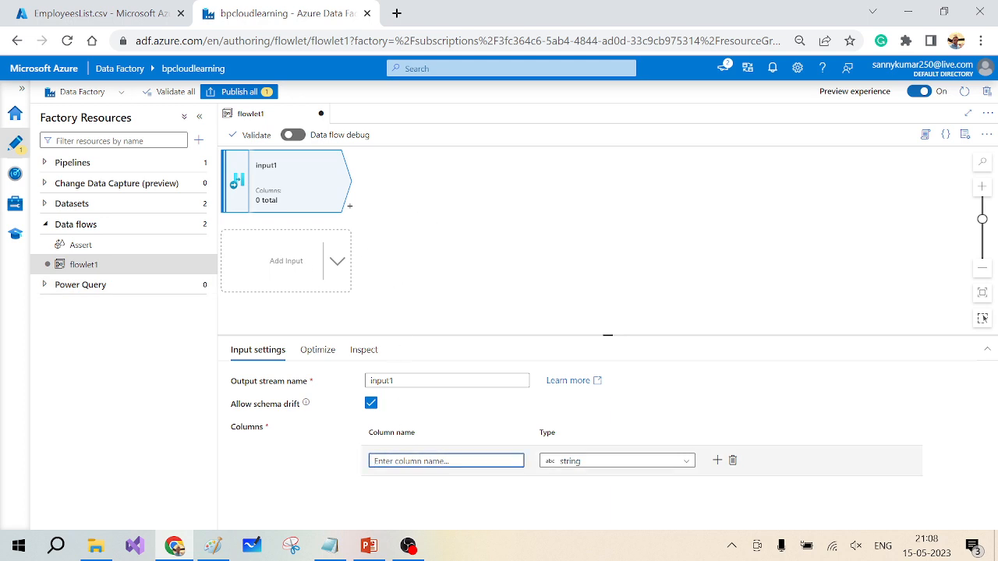
type("Sa")
type("a")
key("BackSpace")
key("BackSpace")
key("BackSpace")
type("R")
key("Tab")
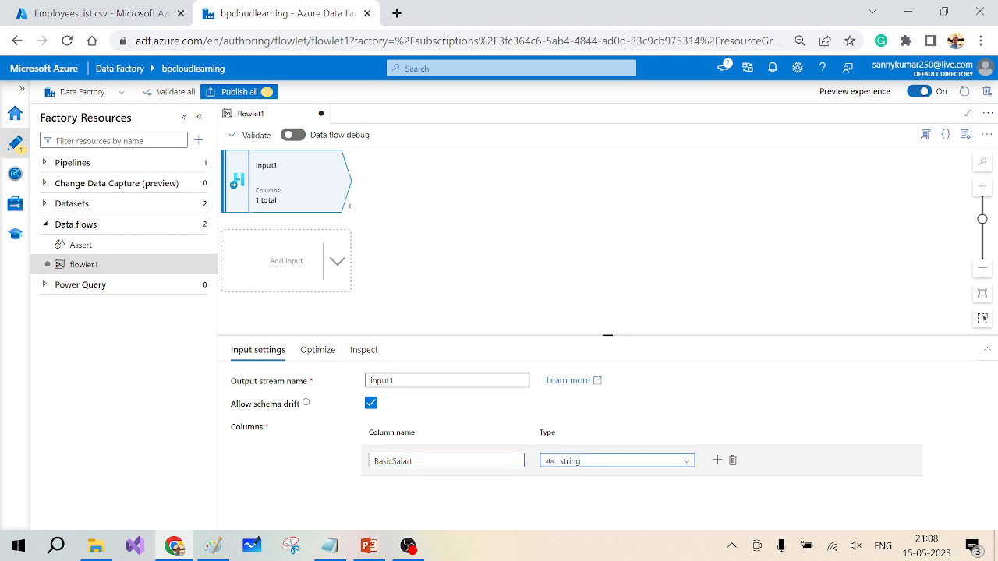
Set the data type of the input's column to double
left_click(686, 466)
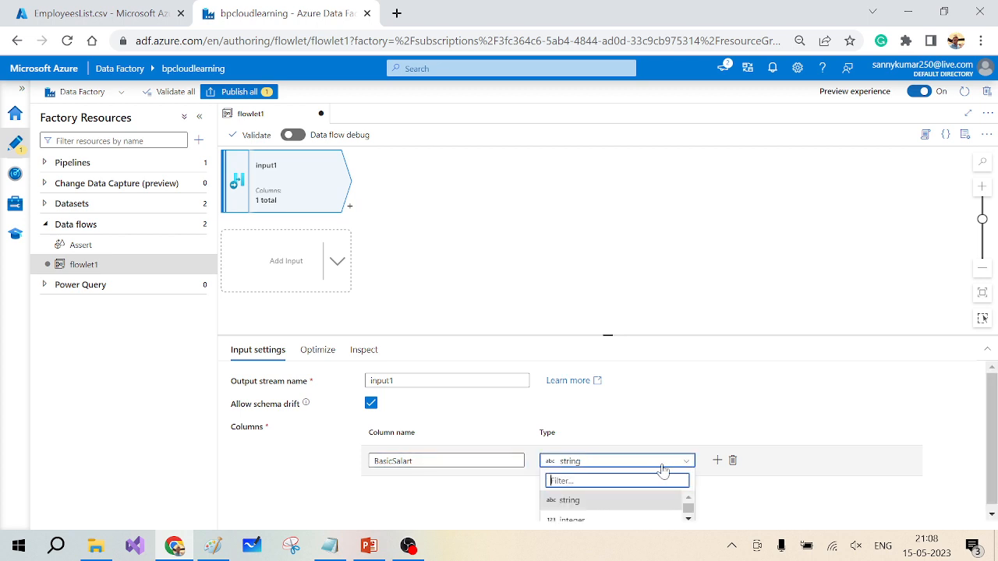
type("dou")
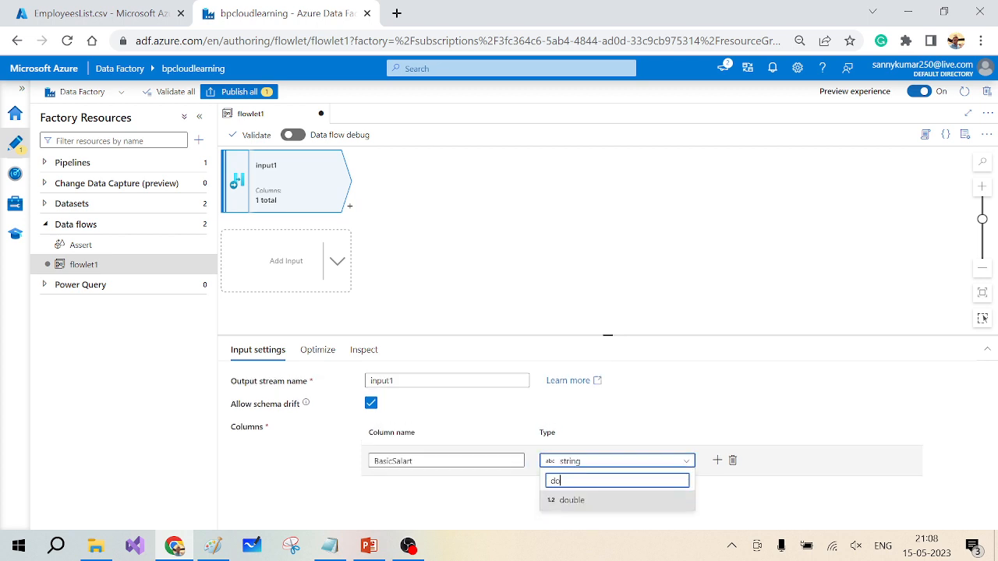
left_click(586, 500)
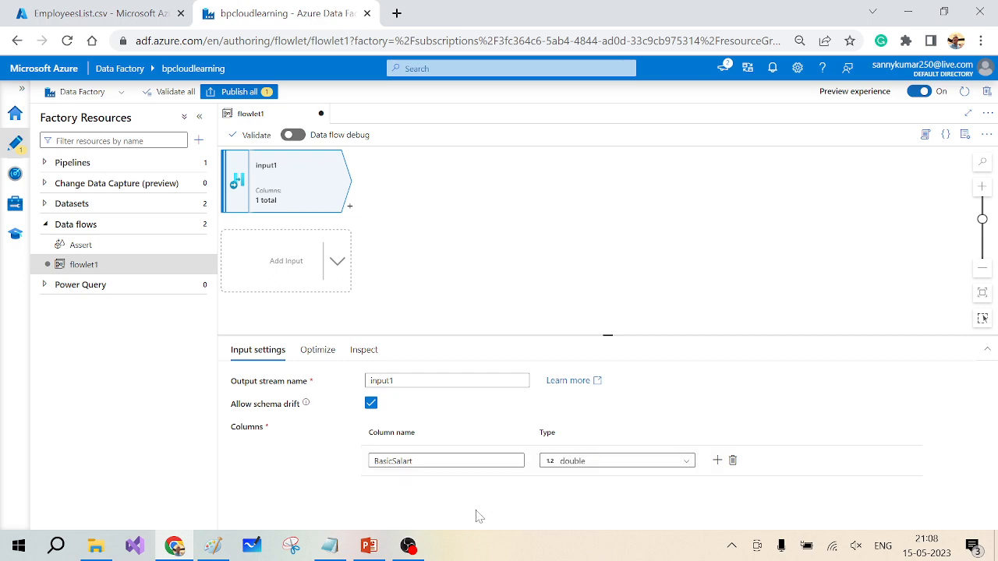
left_click(472, 510)
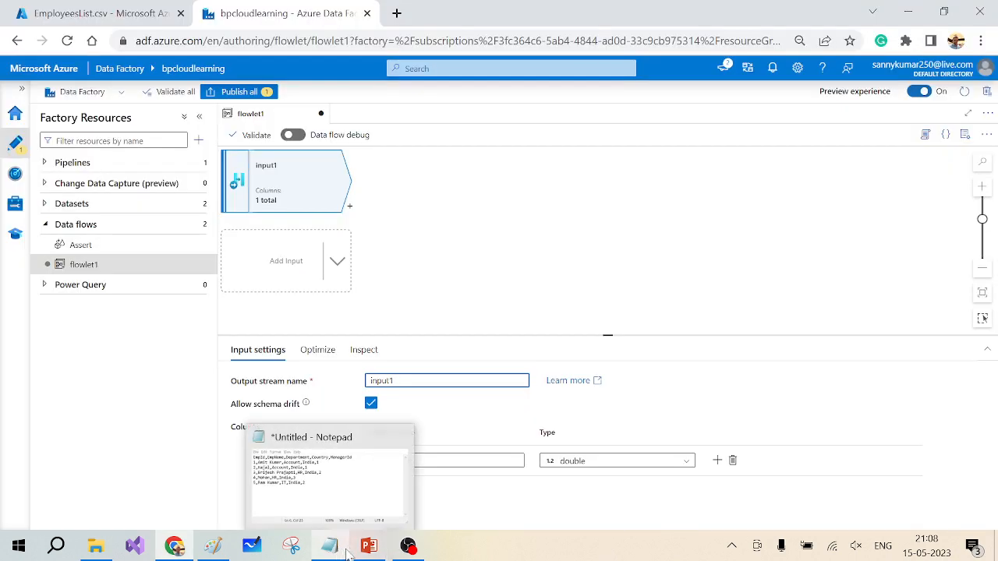
Review the sample salary tables in Paint, then return to Chrome and check the flowlet input's settings
left_click(213, 546)
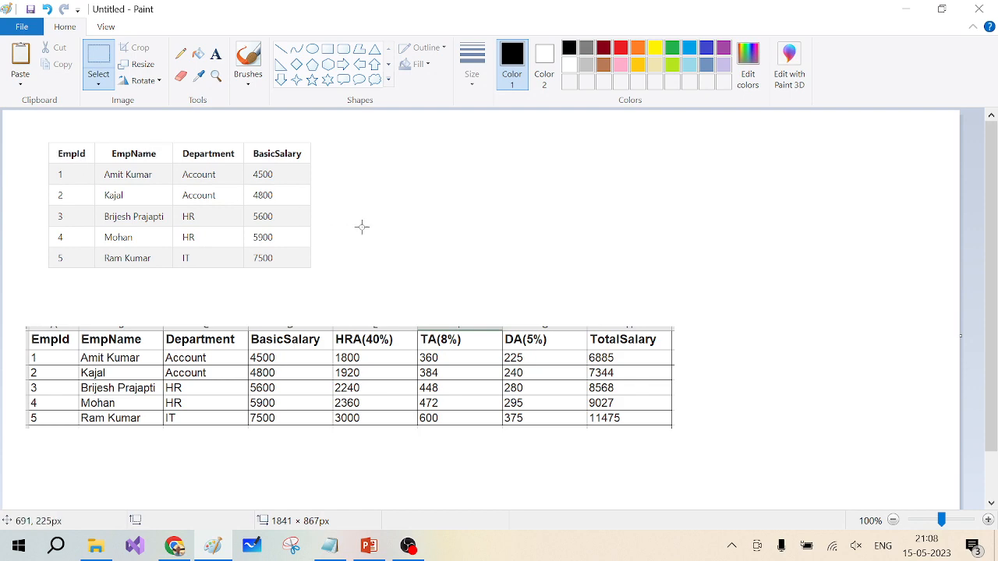
left_click(906, 8)
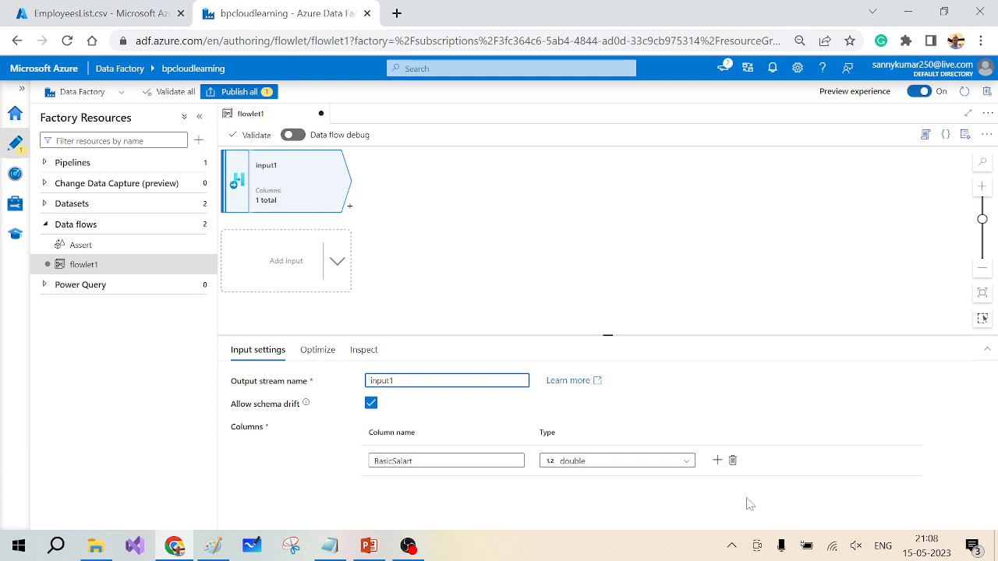
left_click(308, 413)
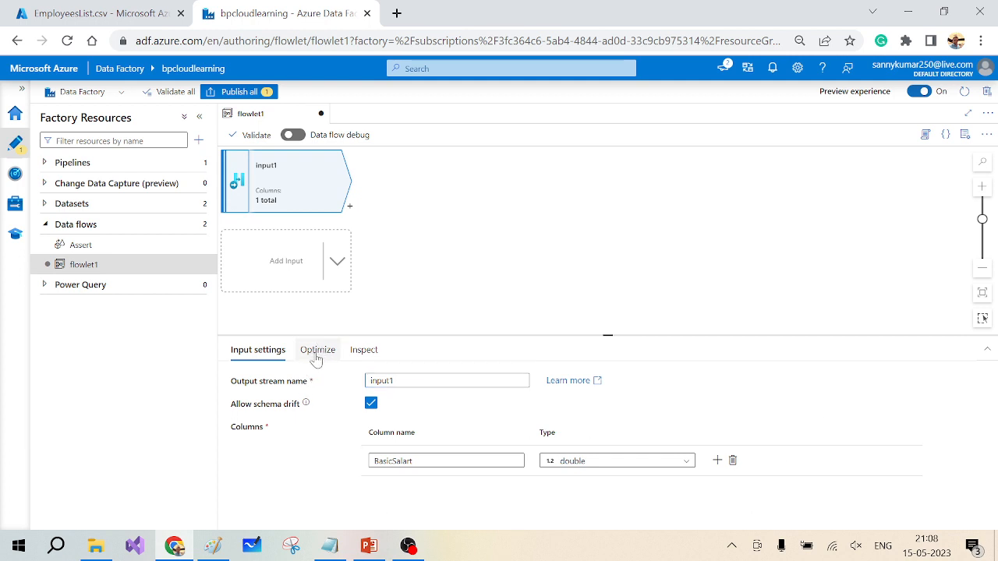
left_click(315, 355)
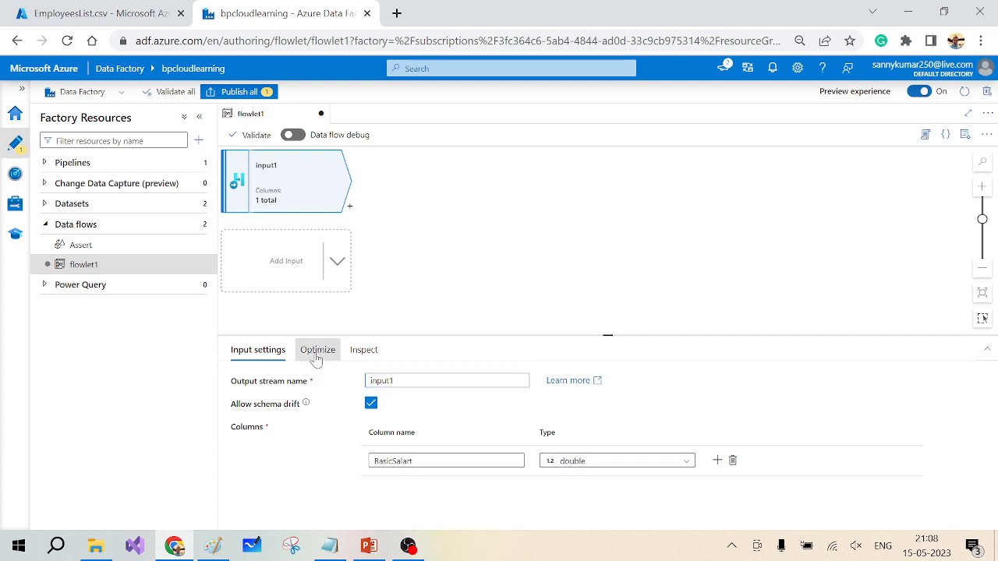
left_click(363, 350)
left_click(251, 350)
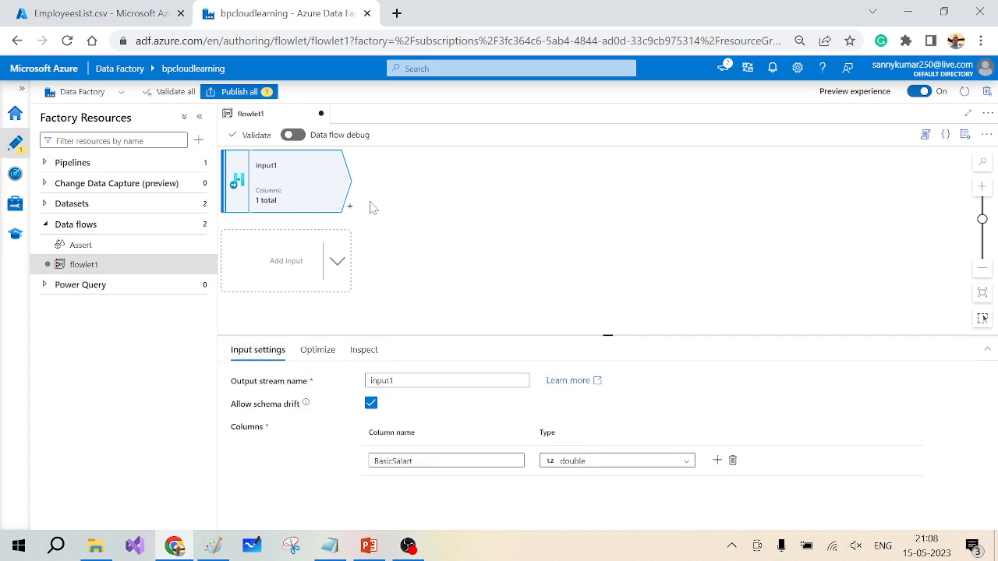
Add a Derived Column transformation after the flowlet input and name its new column HRA
left_click(350, 209)
scroll(445, 429, "down", 1)
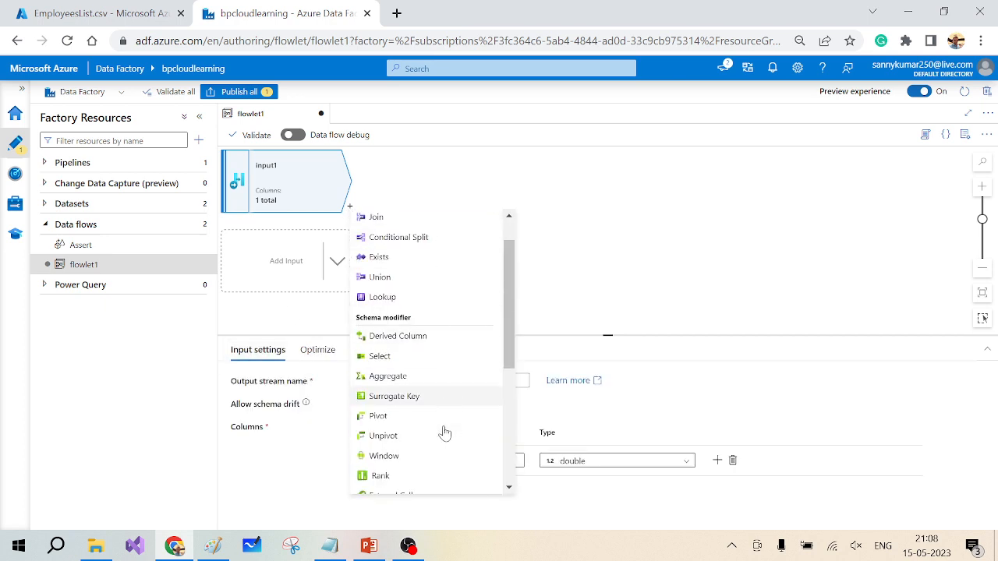
left_click(428, 328)
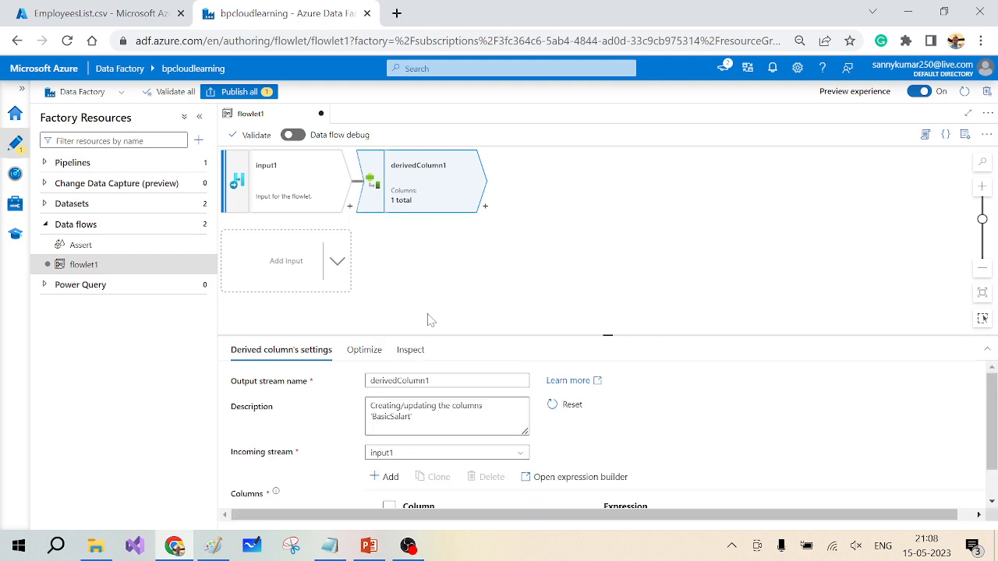
left_click_drag(536, 332, 528, 226)
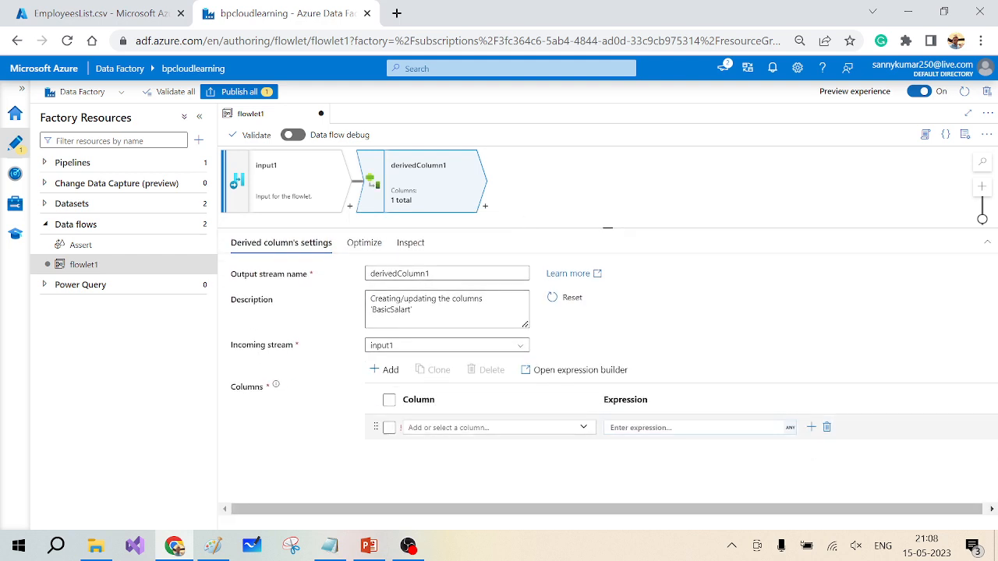
left_click(408, 427)
type("HRA")
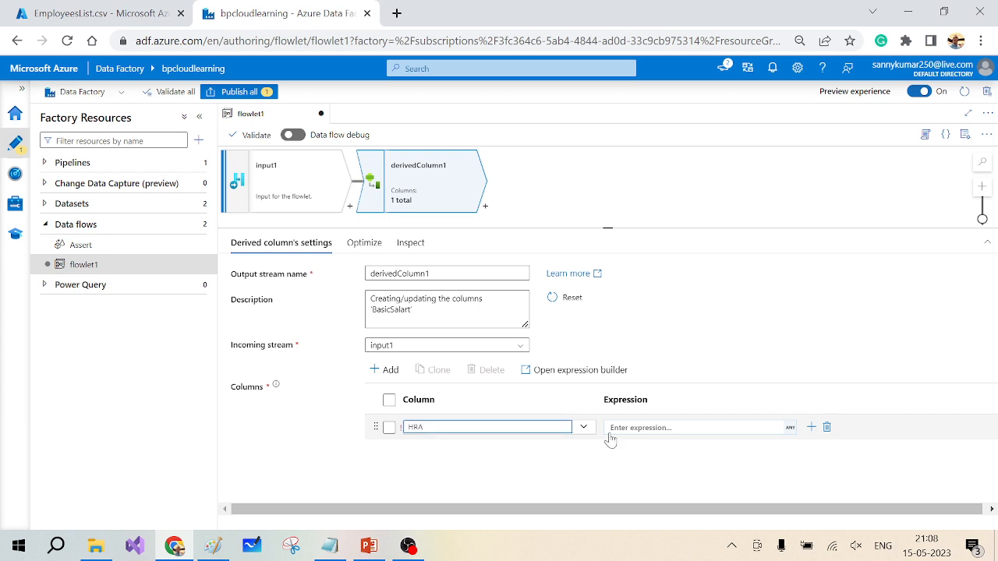
key("Tab")
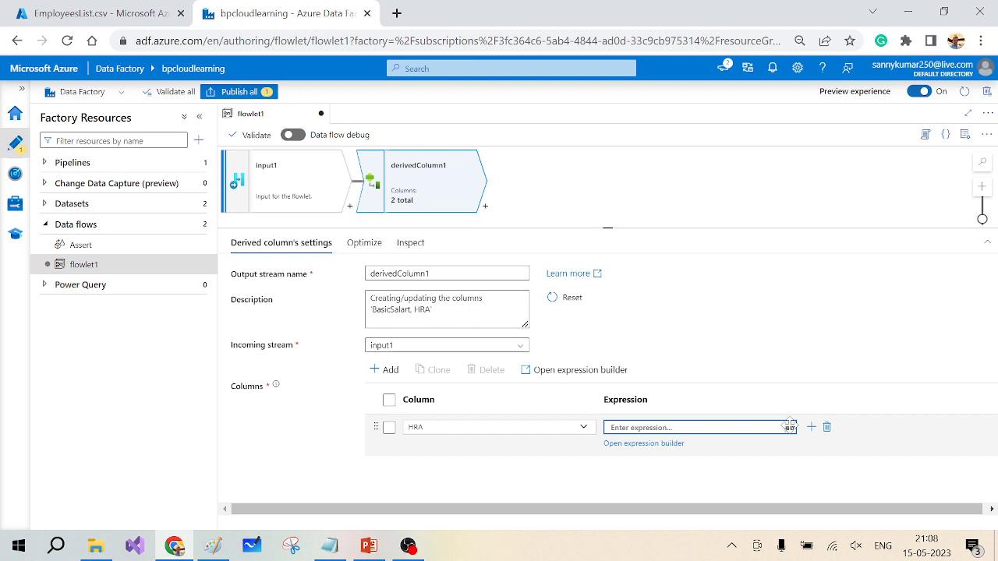
left_click(735, 430)
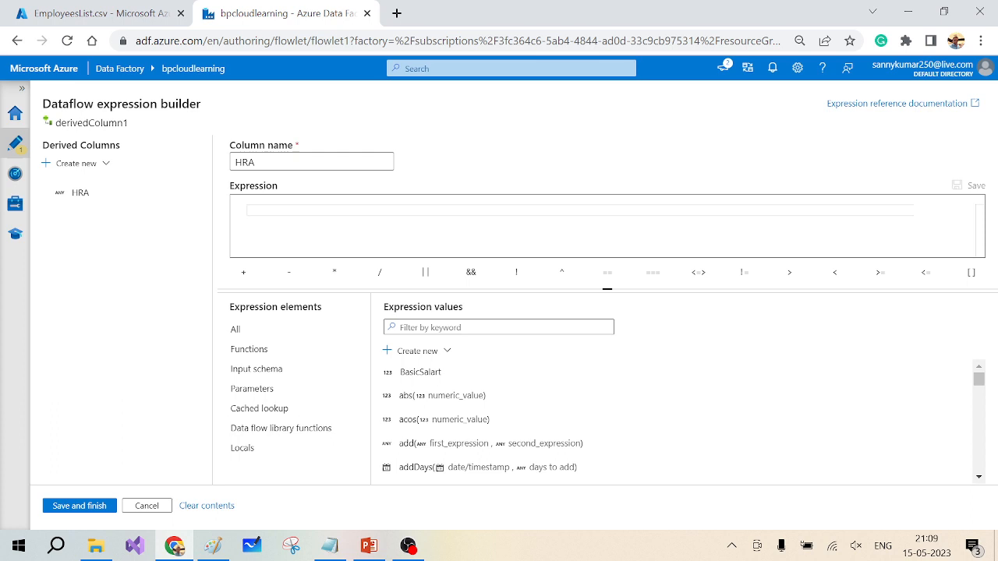
left_click(420, 372)
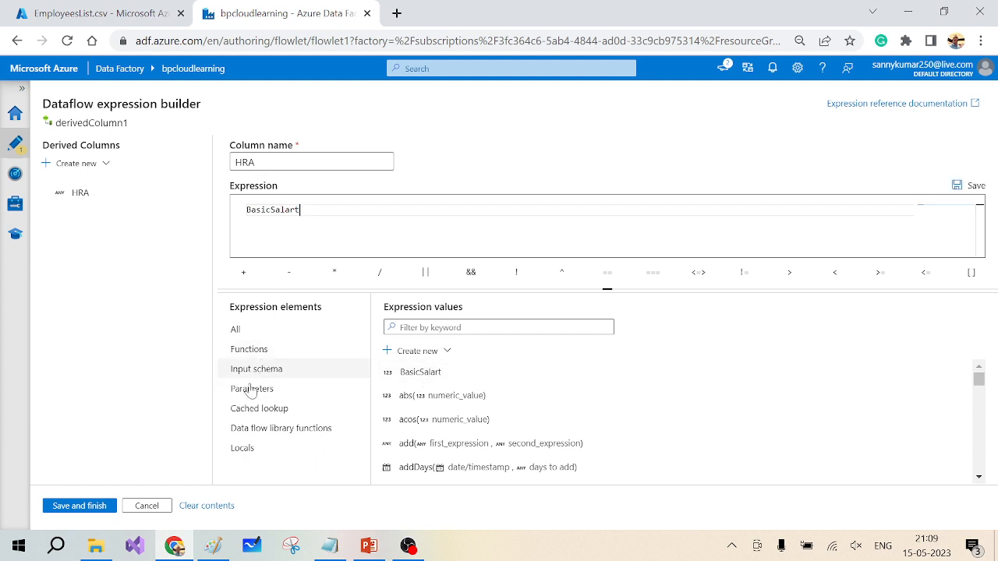
left_click(154, 506)
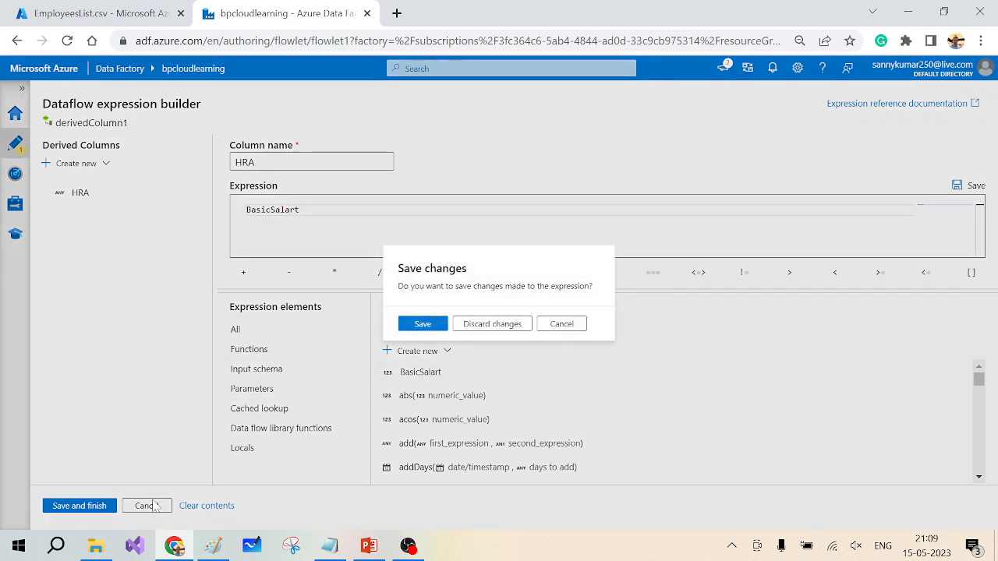
left_click(503, 329)
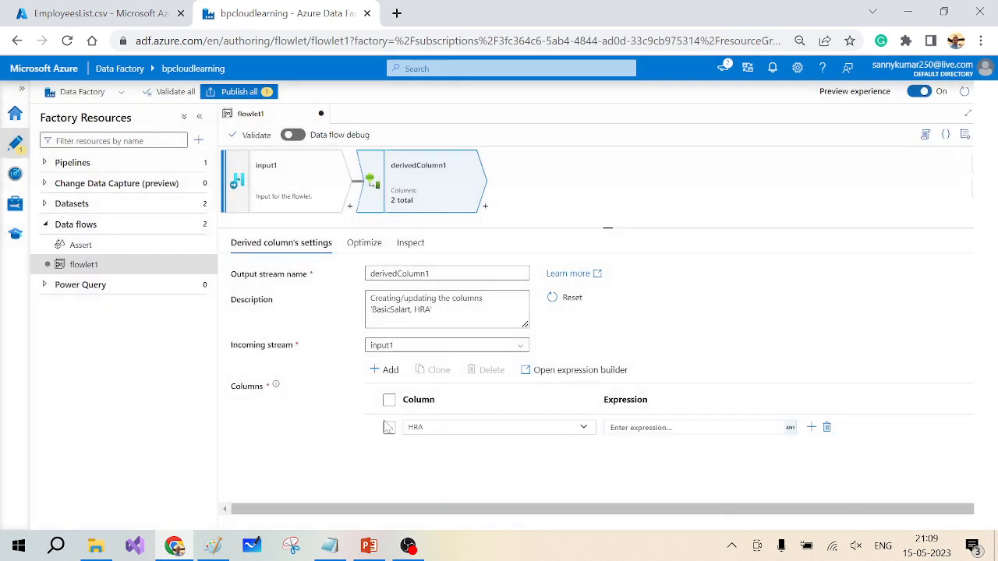
Correct the flowlet input's column name to BasicSalary and return to the derived column's settings
left_click(288, 199)
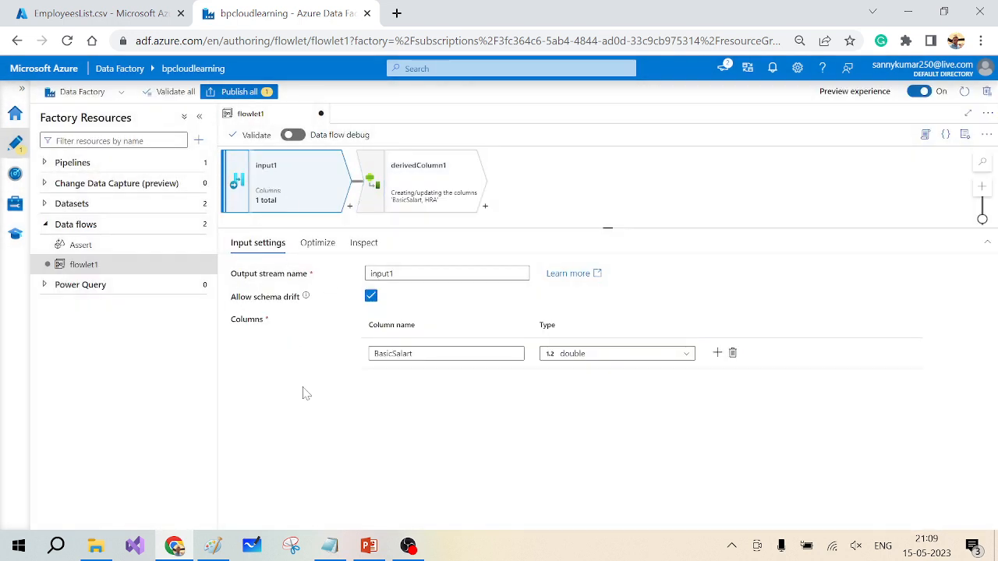
left_click(413, 354)
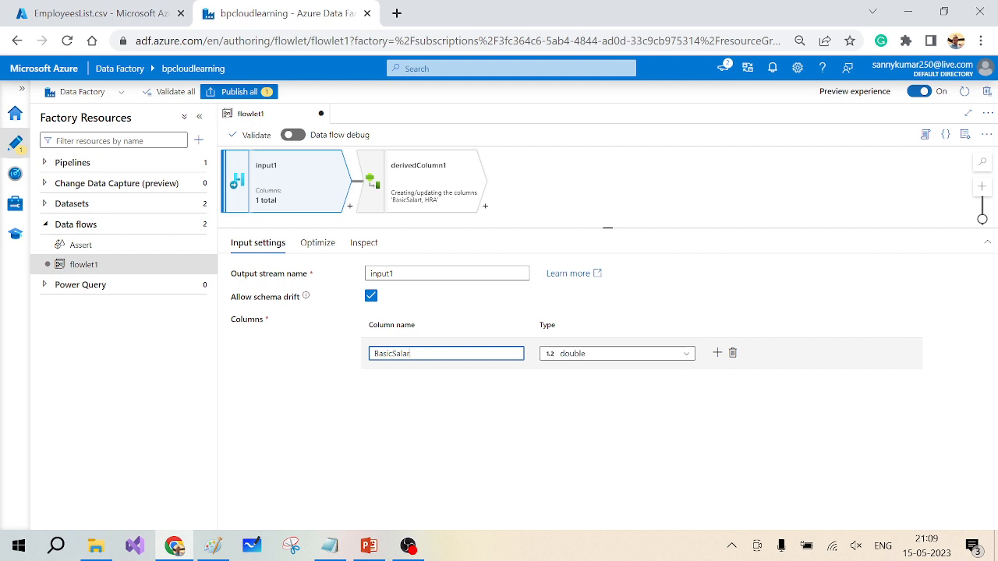
left_click(420, 181)
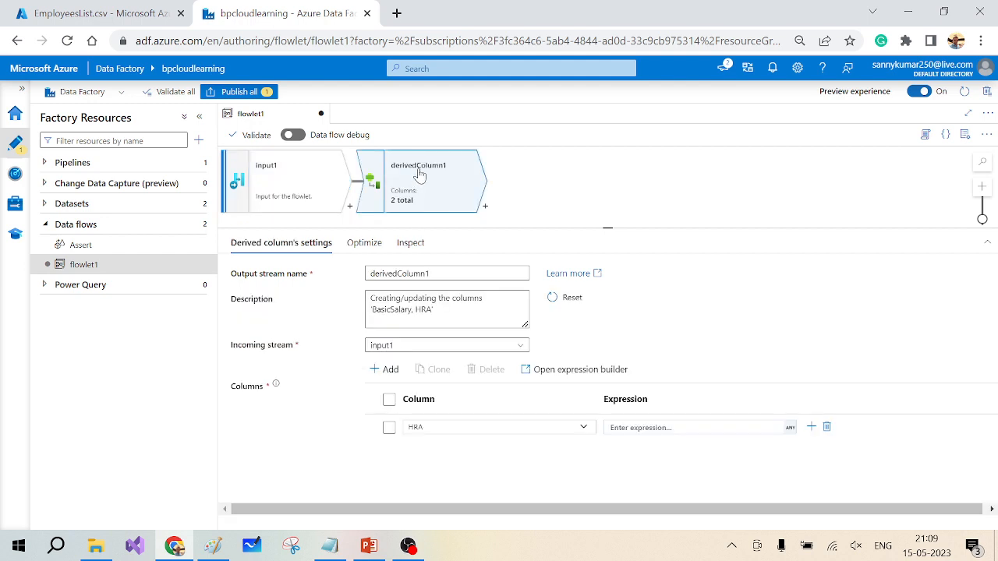
Set the HRA column's expression to (BasicSalary*40)/100 in the expression builder
left_click(436, 427)
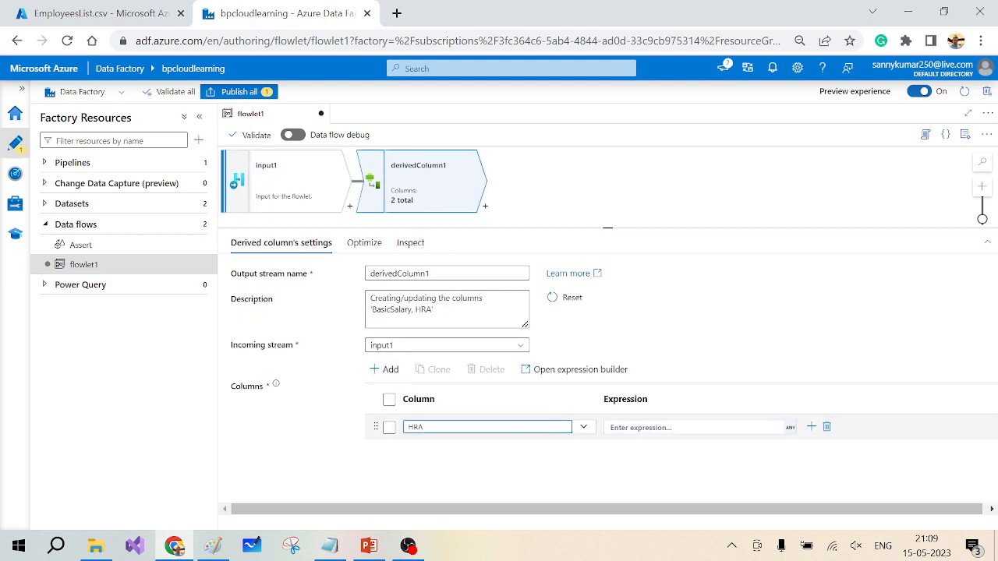
left_click(701, 427)
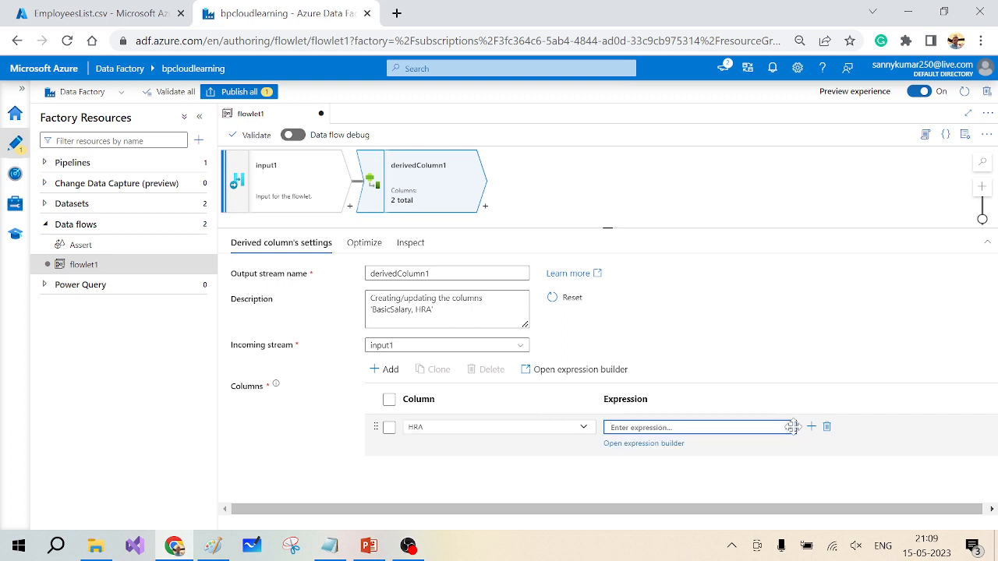
left_click(793, 427)
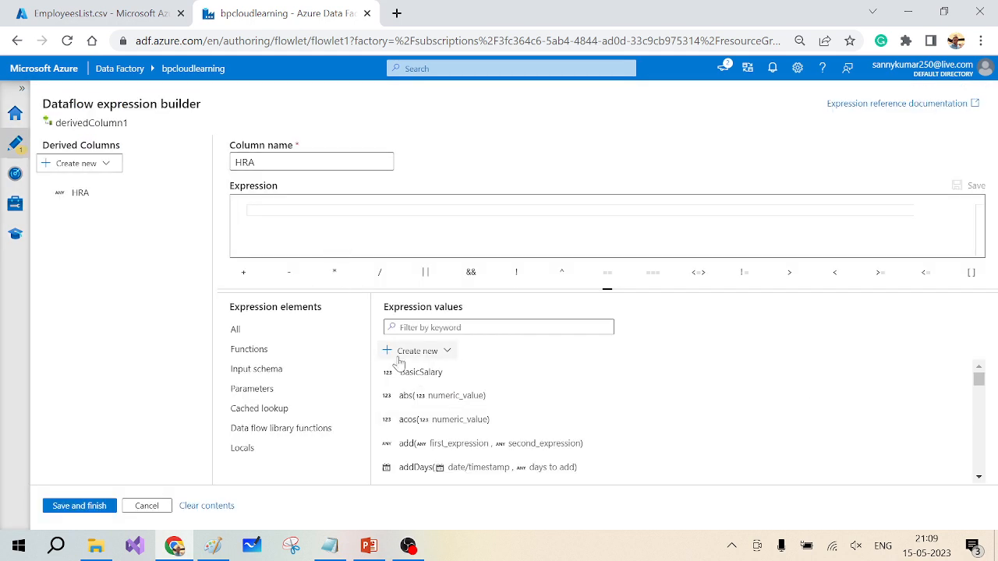
left_click(424, 372)
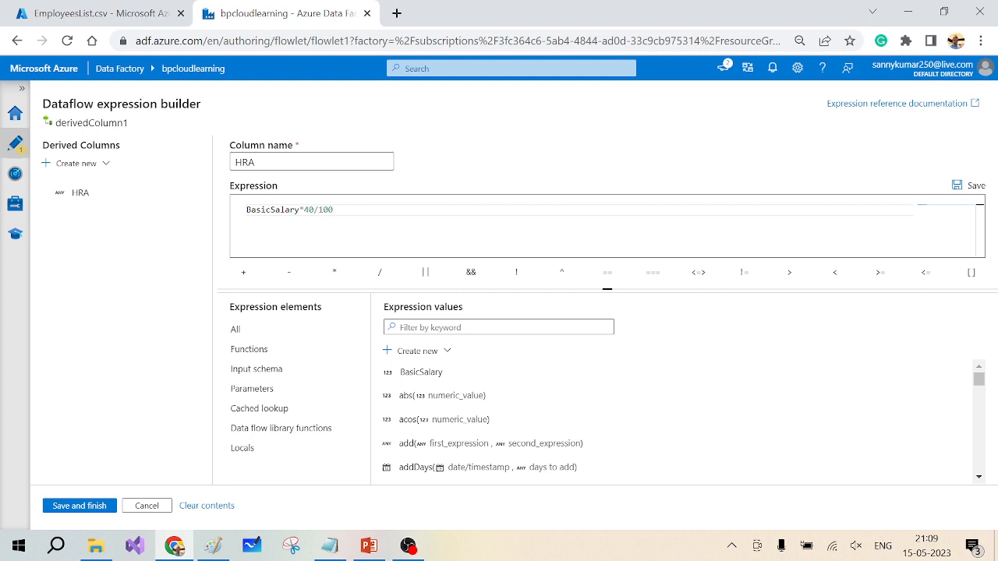
left_click(247, 210)
type("(")
type(")")
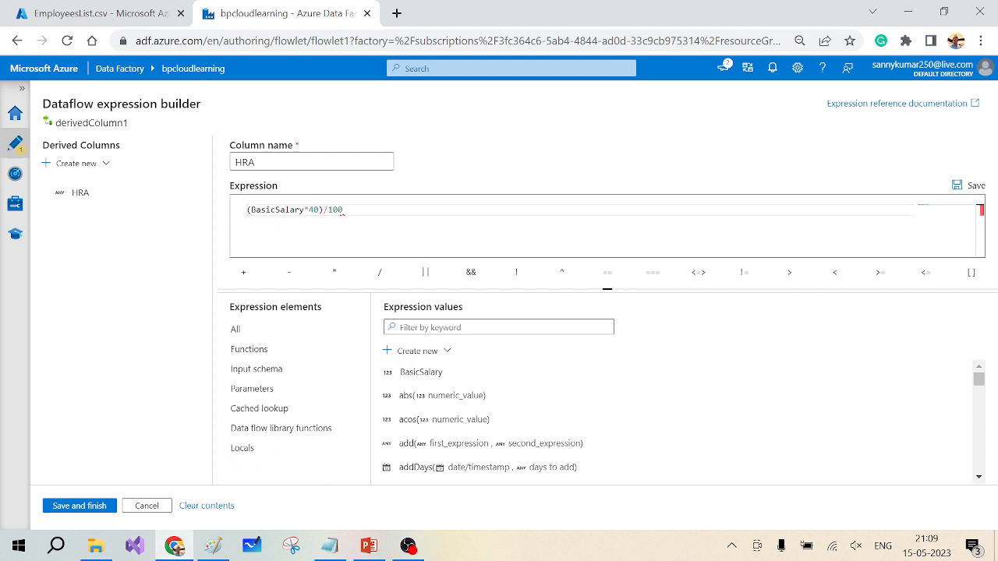
Add a derived column named TA, reusing HRA's expression changed to (BasicSalary*8)/100
left_click_drag(343, 209, 224, 216)
key("ctrl+c")
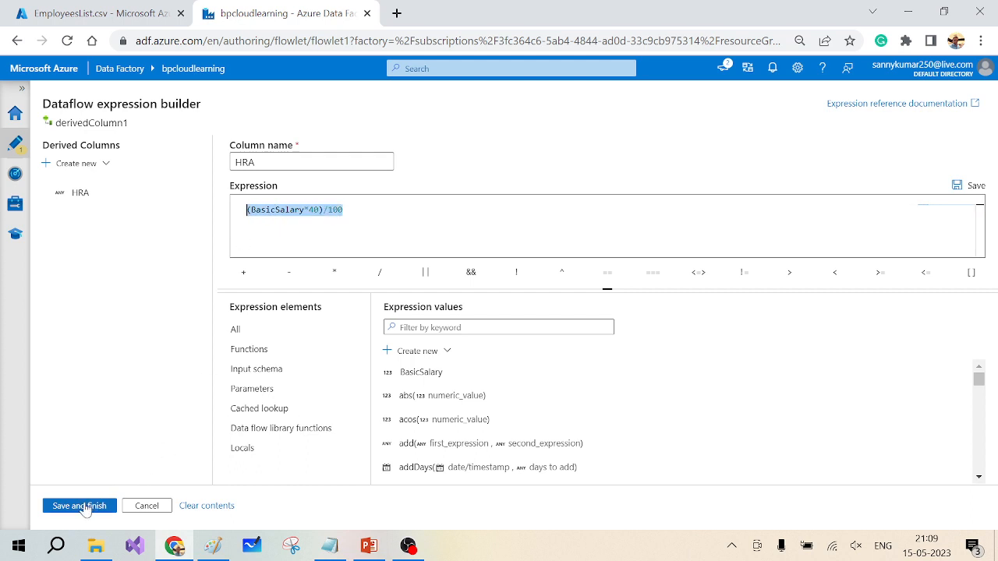
left_click(106, 164)
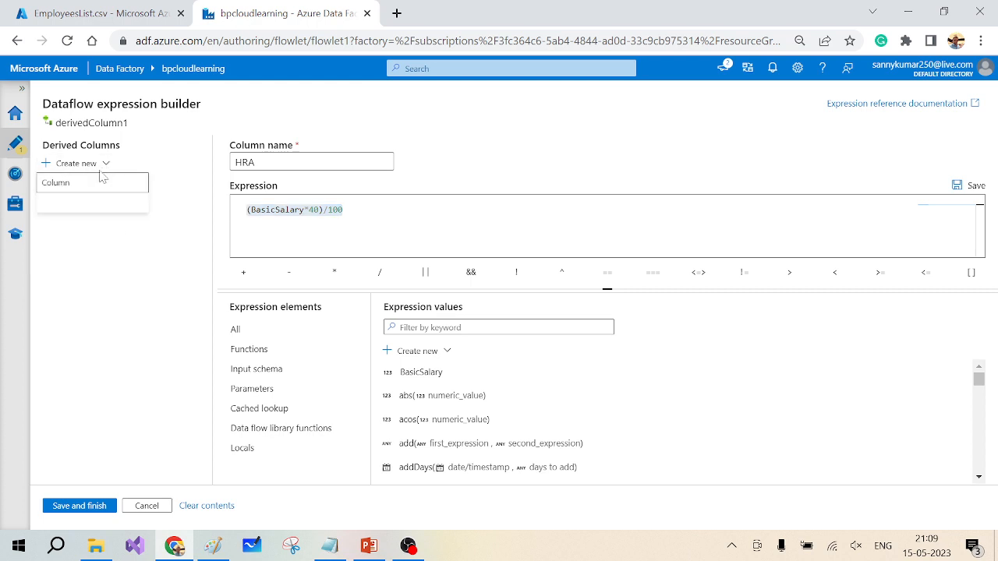
left_click(98, 322)
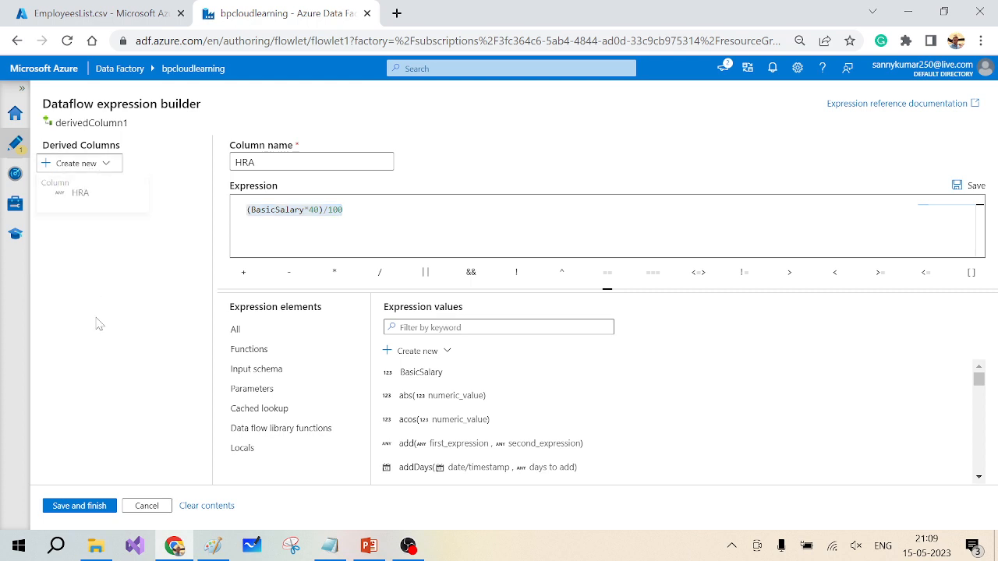
left_click(93, 169)
left_click(62, 187)
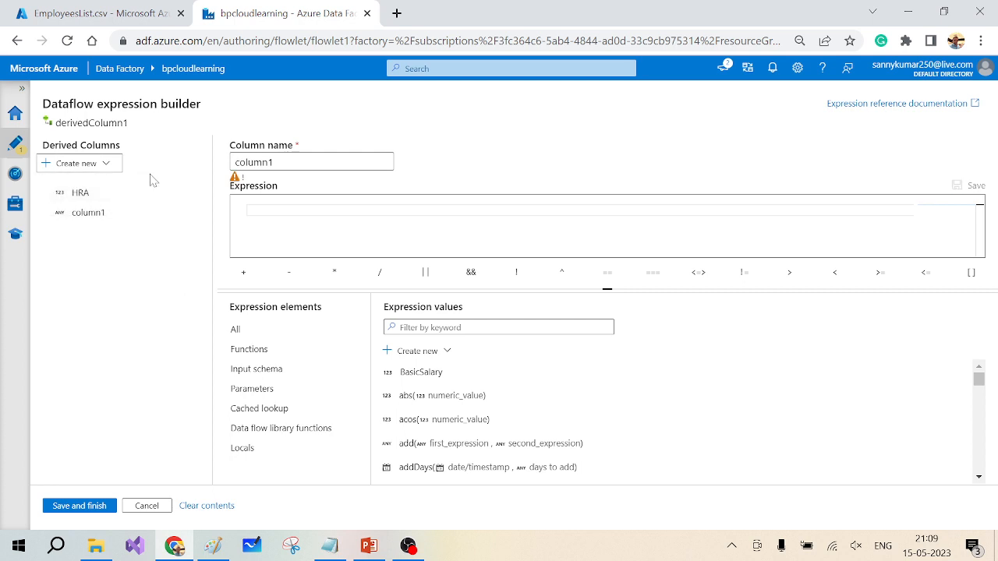
type("TA")
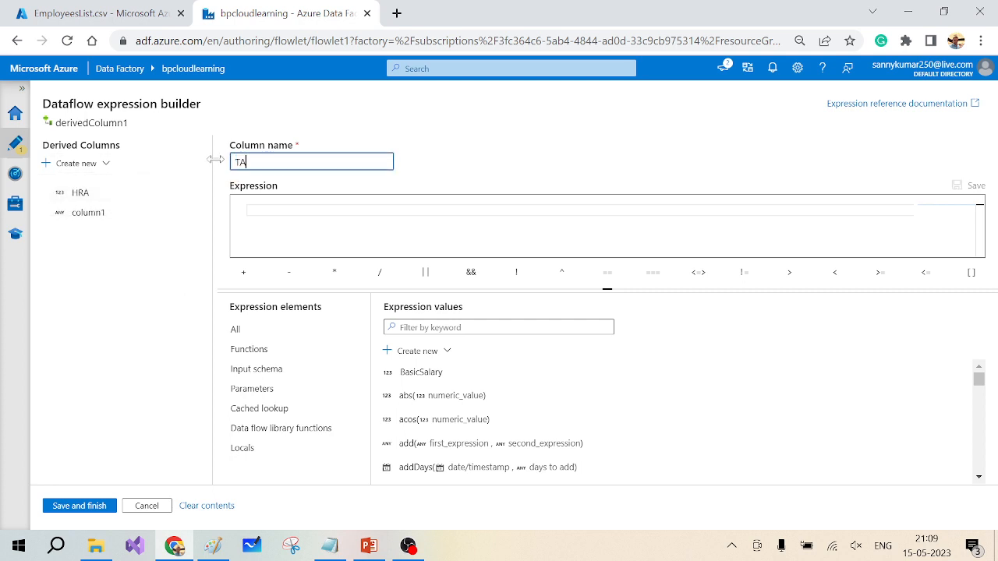
left_click(265, 210)
key("ctrl+v")
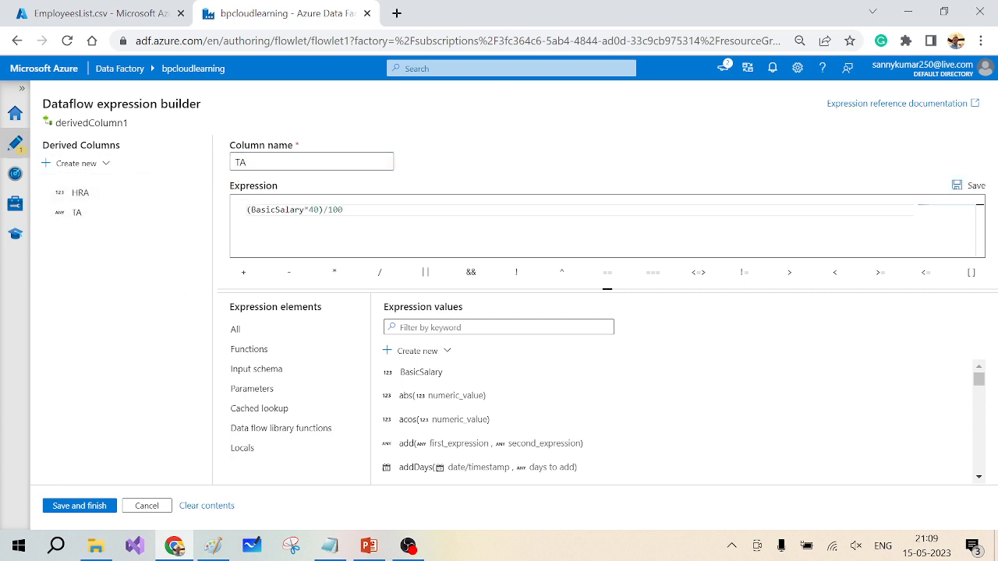
key("BackSpace")
key("BackSpace")
type("8")
Add a derived column named DA with the expression (BasicSalary*5)/100 and save the derived columns
left_click(105, 163)
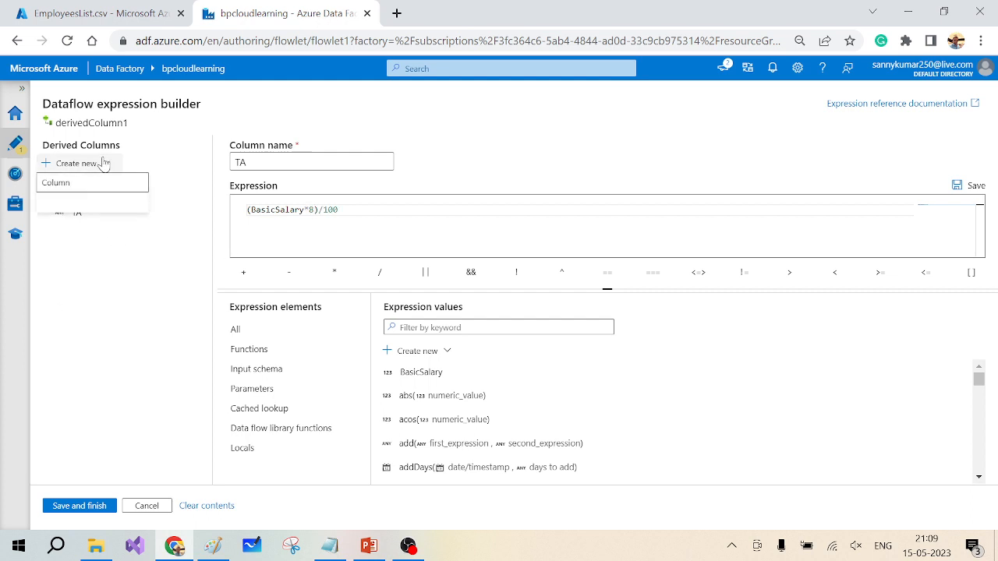
left_click(63, 187)
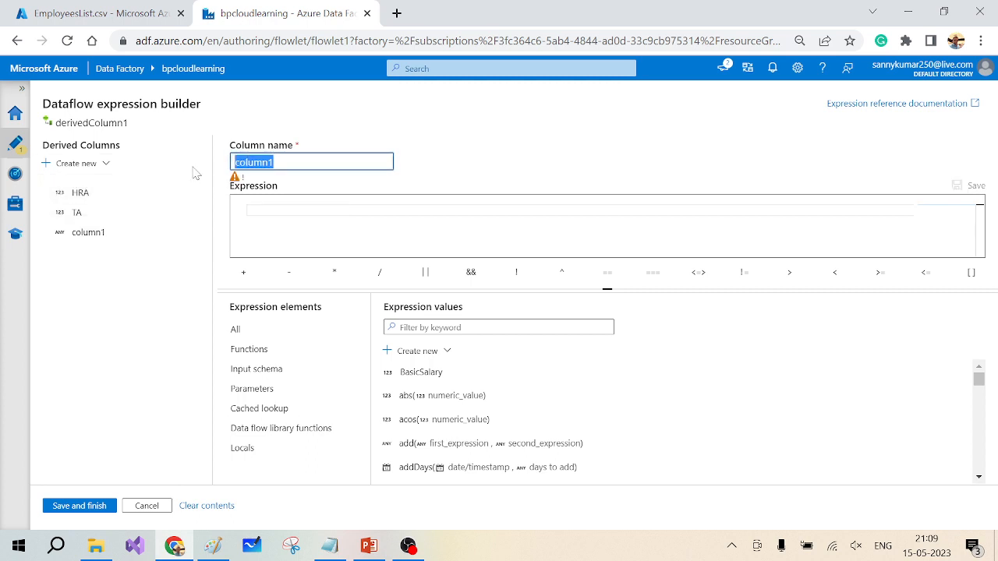
type("T")
key("BackSpace")
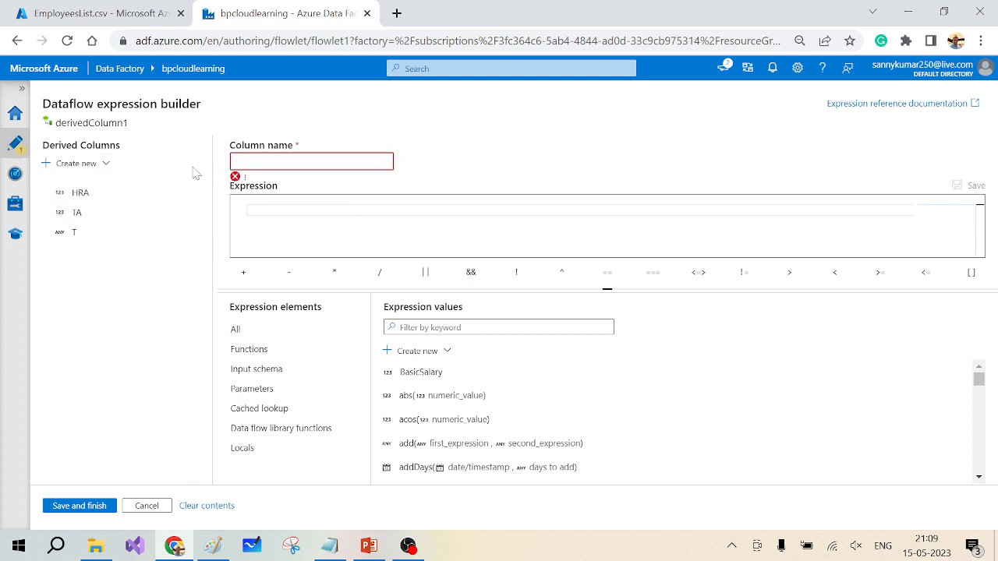
type("DA")
left_click(249, 209)
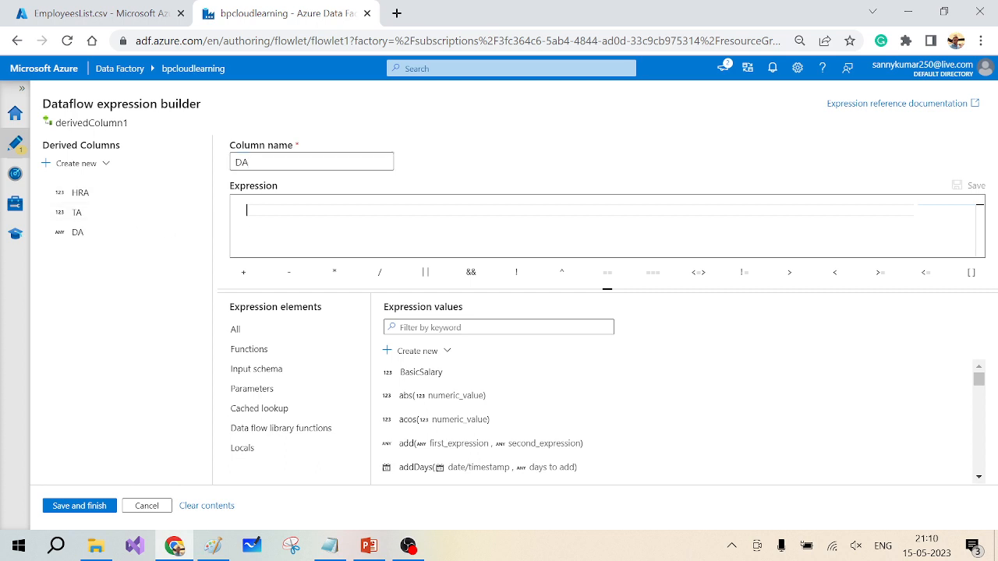
key("ctrl+v")
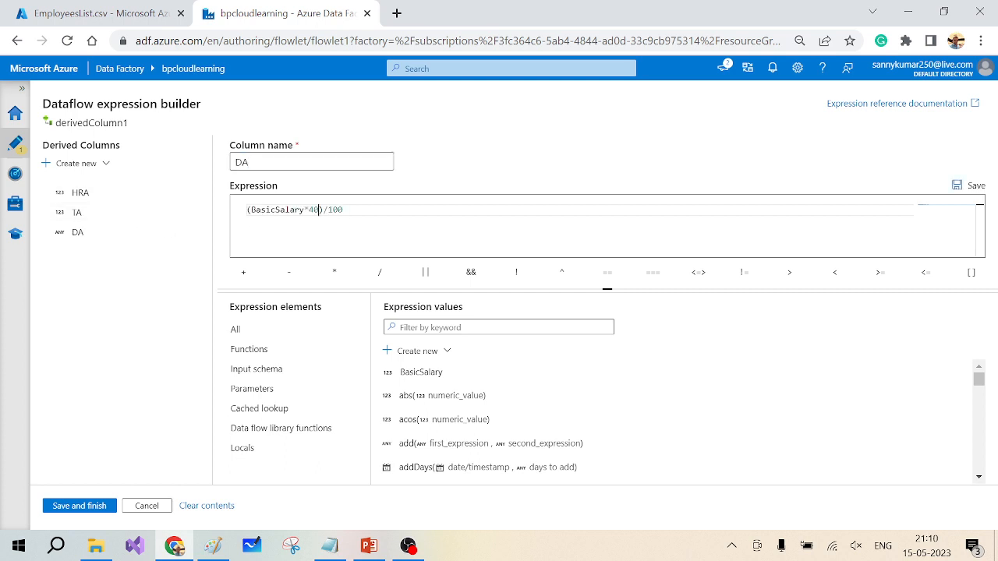
key("BackSpace")
key("BackSpace")
type("5")
left_click(64, 506)
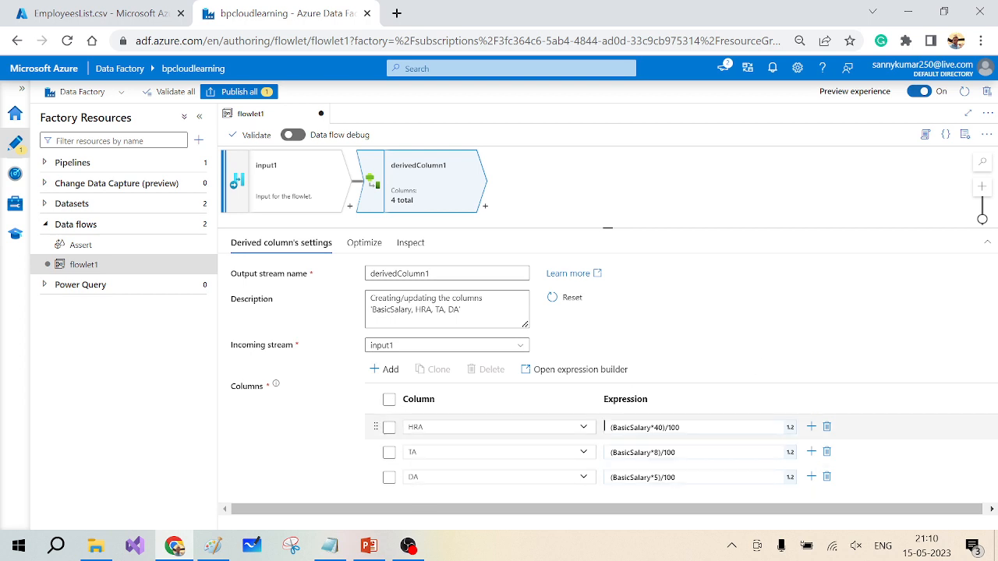
Add a second Derived Column transformation after derivedColumn1 and name its new column TotalSalary
left_click(485, 207)
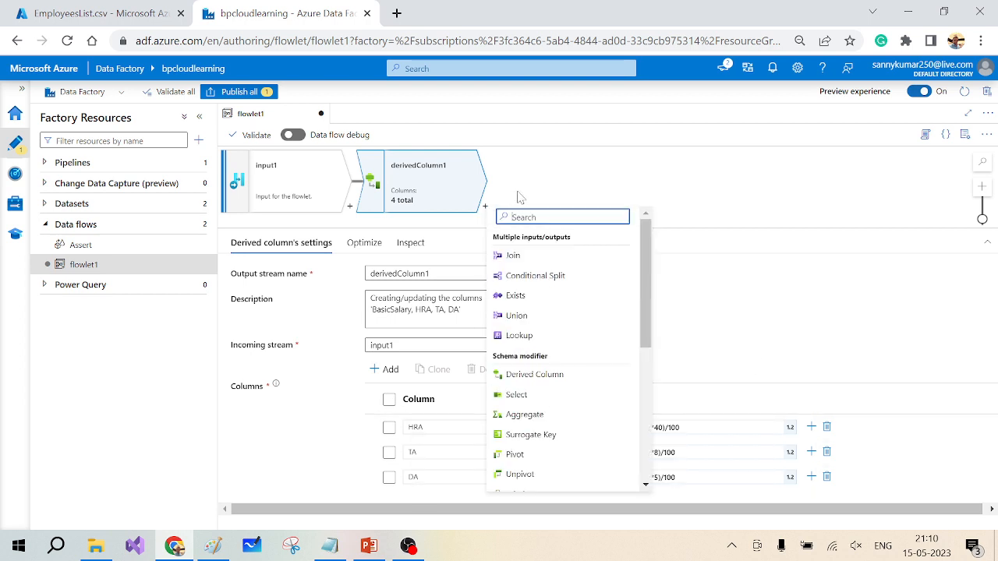
left_click(550, 377)
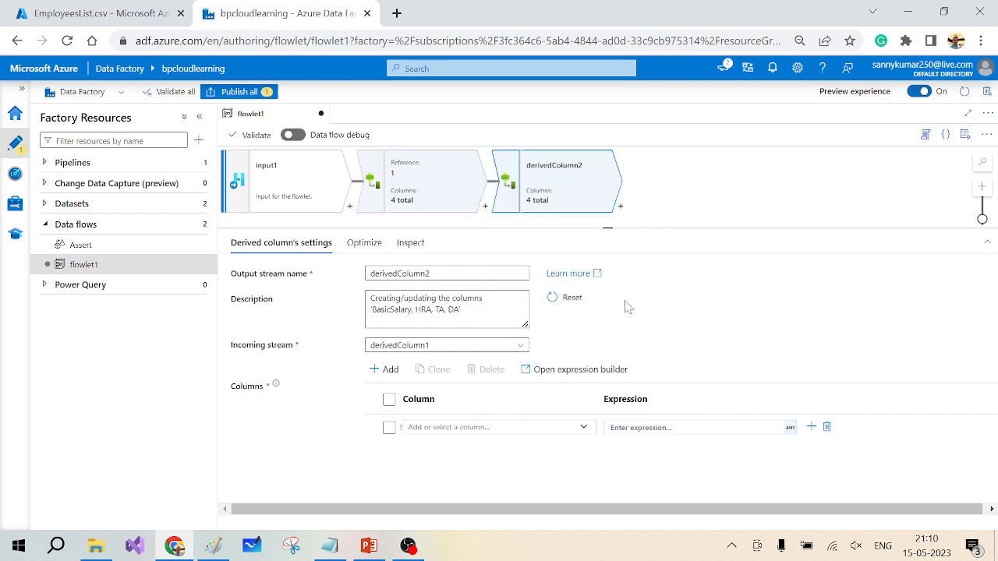
left_click(443, 147)
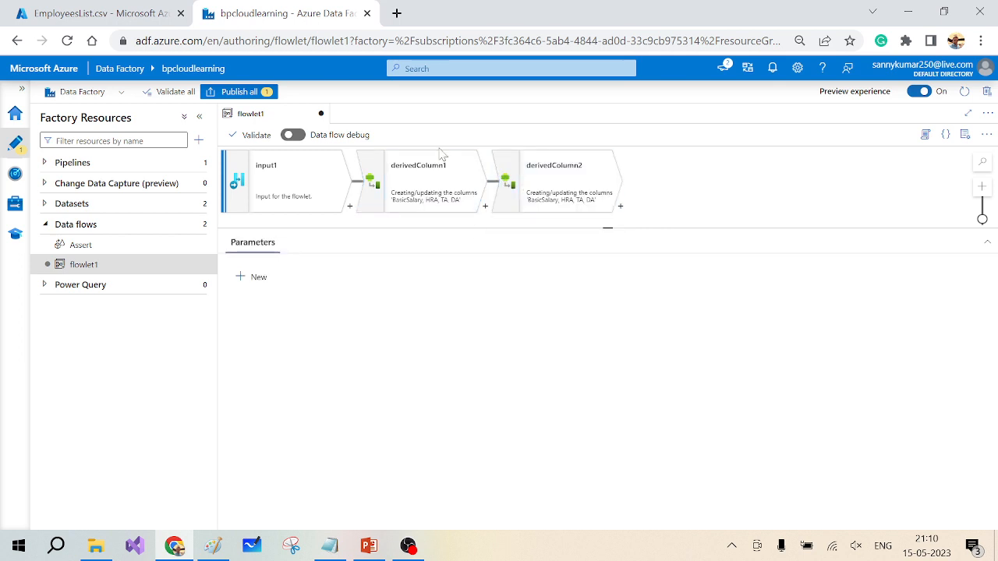
left_click(435, 188)
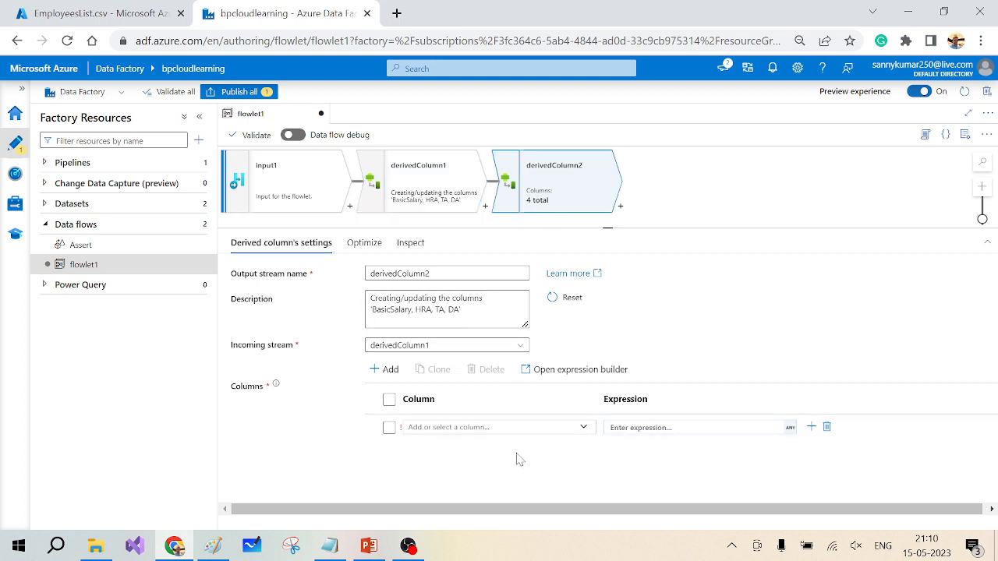
left_click(469, 427)
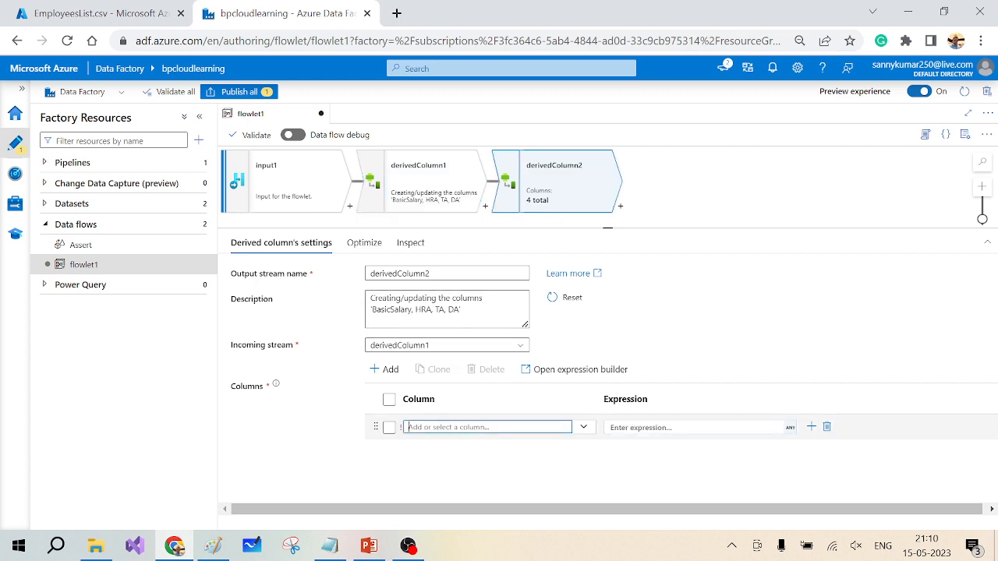
type("TotalSalary")
Set the TotalSalary column's expression to BasicSalary+HRA+TA+DA and save it
left_click(793, 427)
left_click(793, 427)
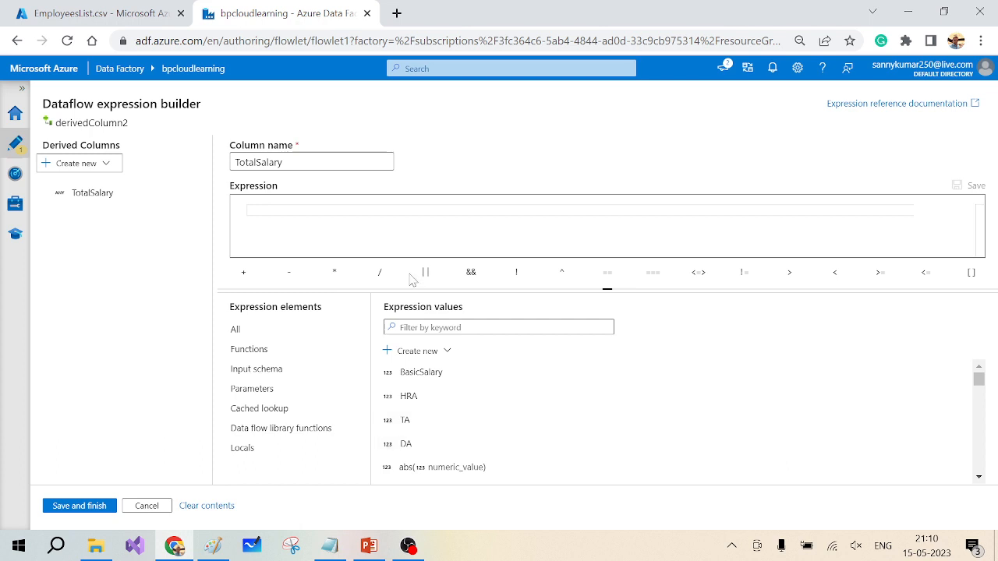
left_click(421, 373)
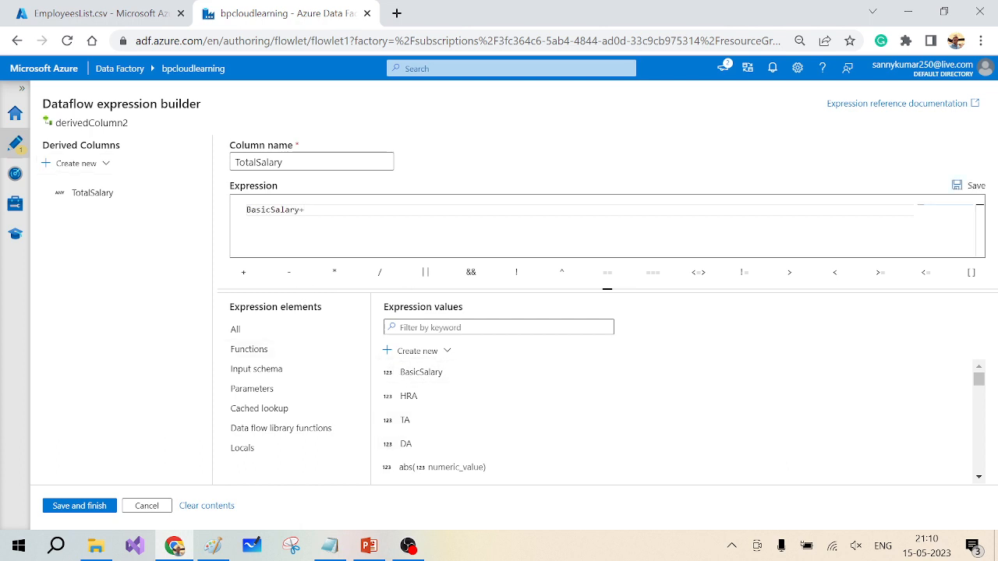
left_click(409, 396)
left_click(407, 421)
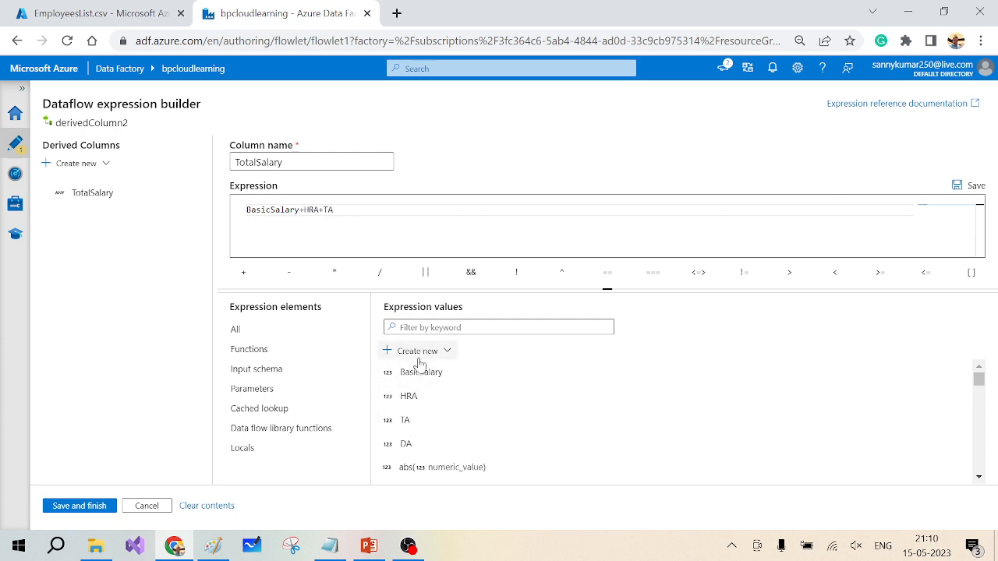
left_click(405, 444)
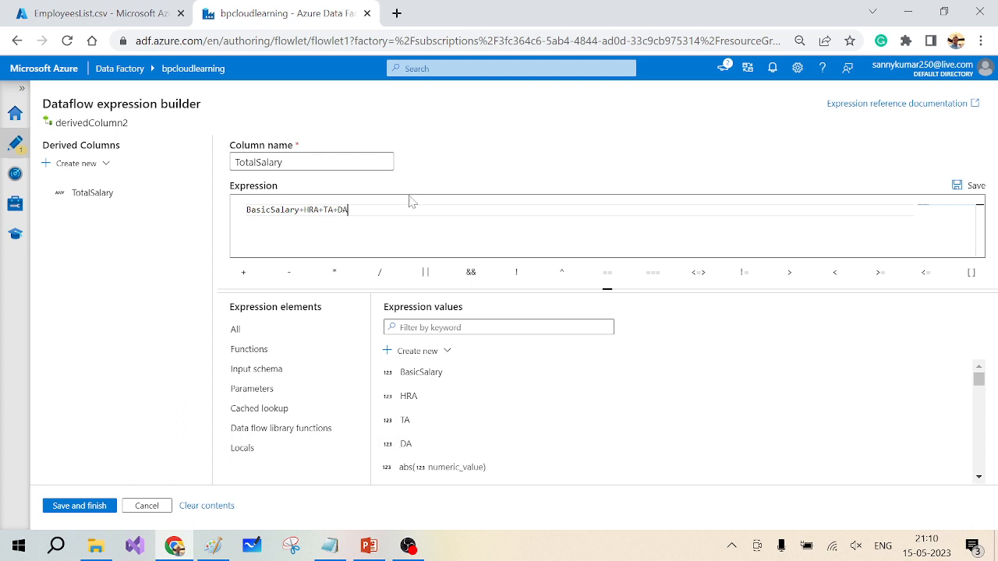
left_click(98, 505)
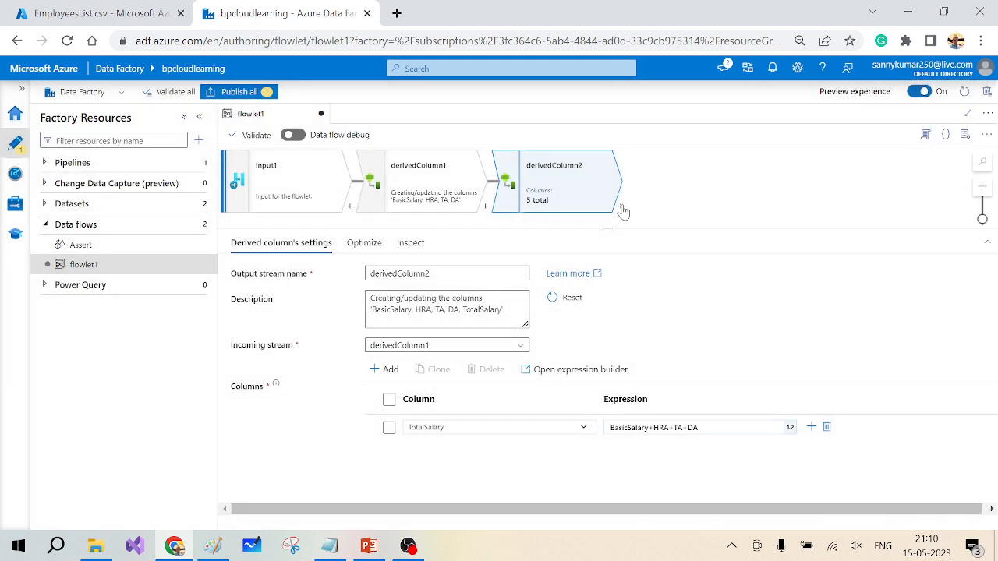
Add an Output destination after derivedColumn2 and turn off its auto mapping to list the column mappings
left_click(622, 208)
scroll(662, 398, "down", 5)
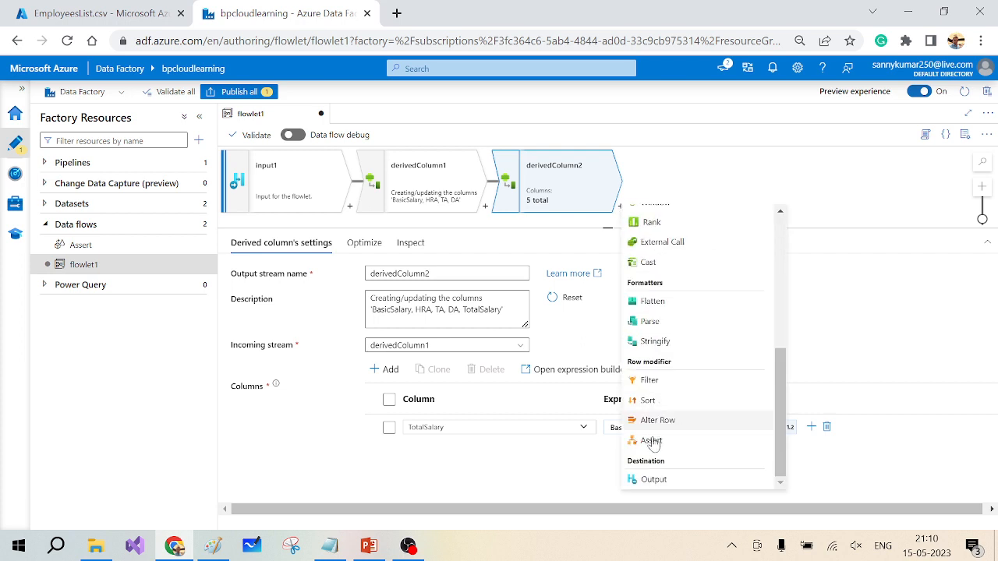
left_click(653, 479)
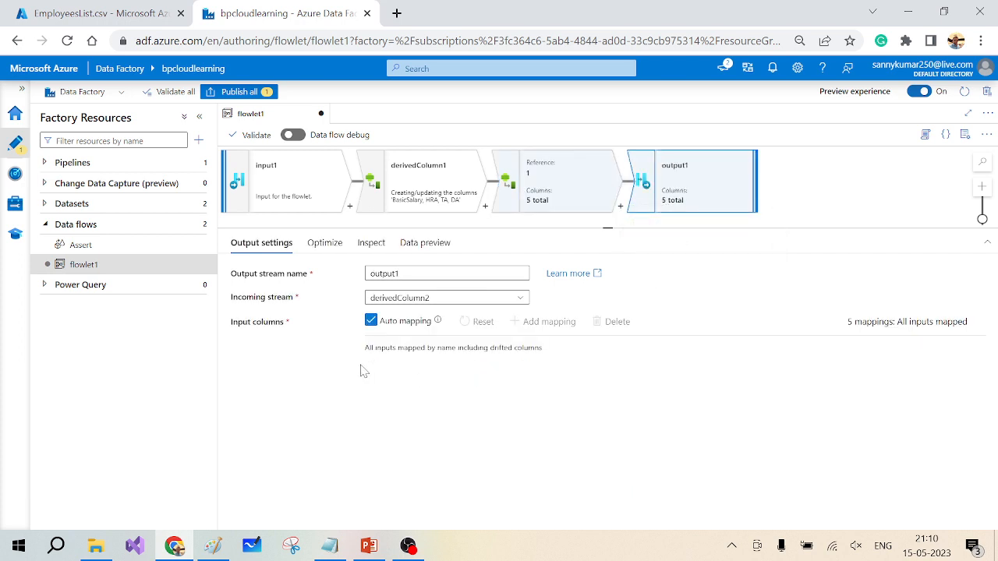
left_click(371, 321)
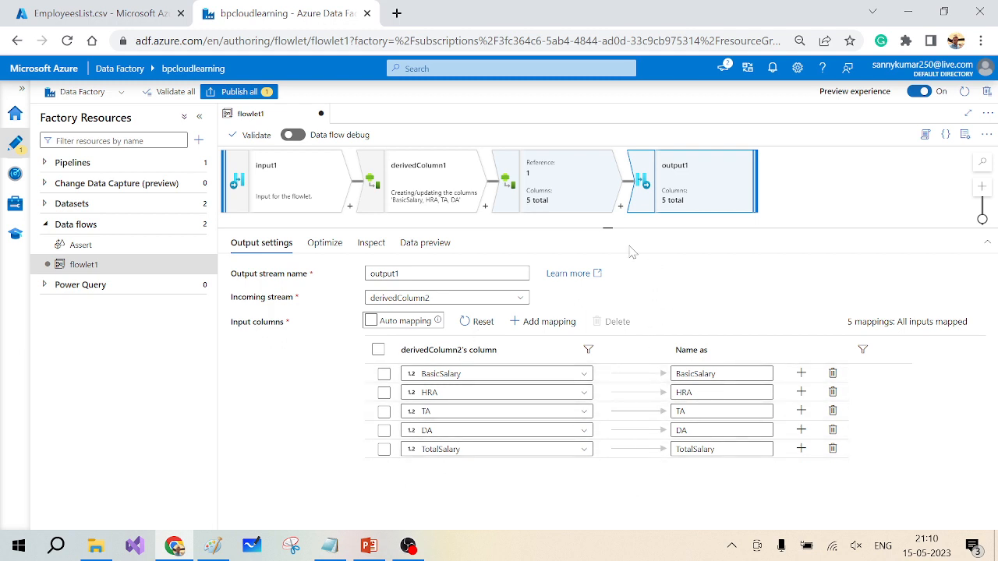
left_click_drag(606, 226, 607, 328)
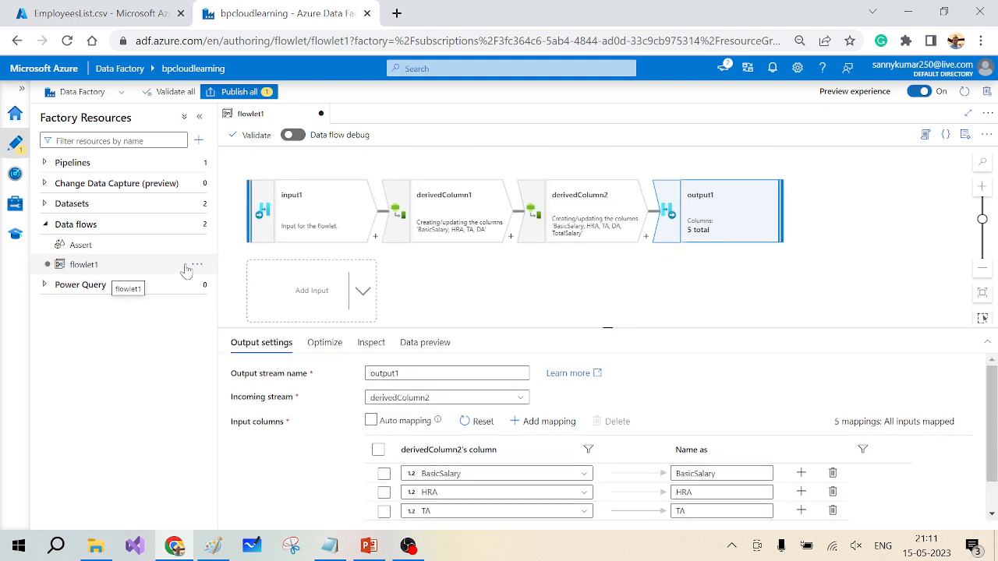
Rename the flowlet1 flowlet to EmpSalaryCalculation
left_click(195, 266)
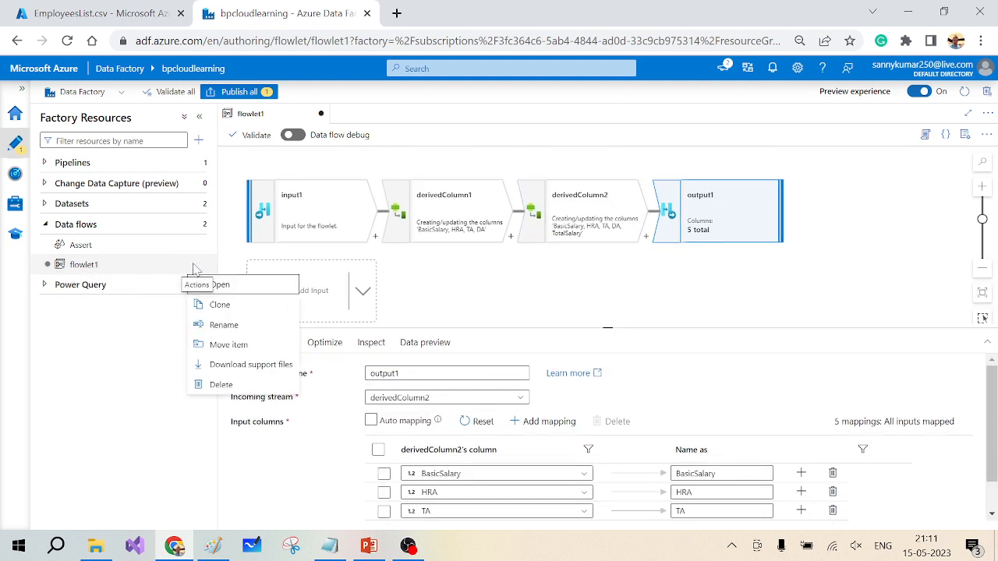
left_click(245, 324)
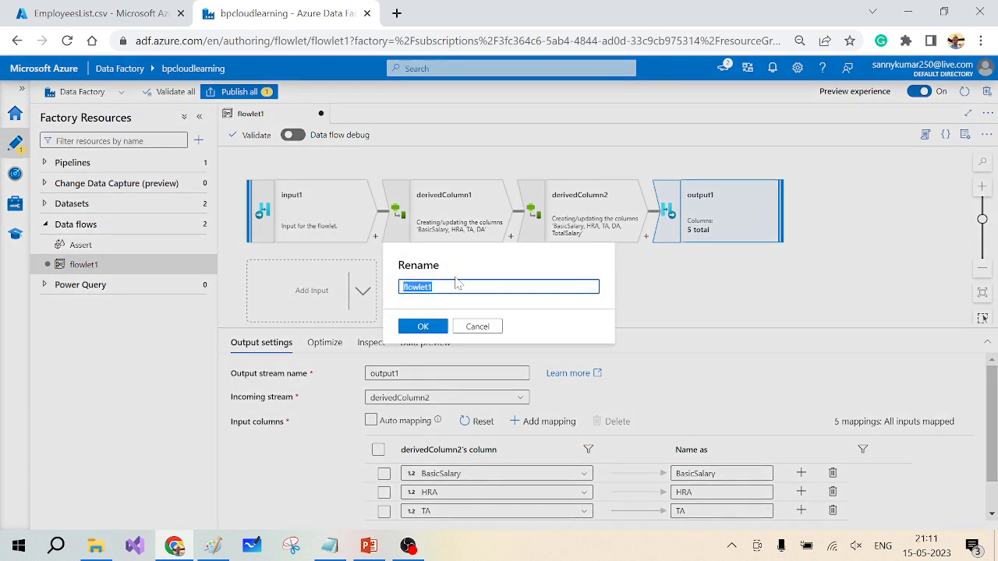
type("sa")
key("BackSpace")
key("BackSpace")
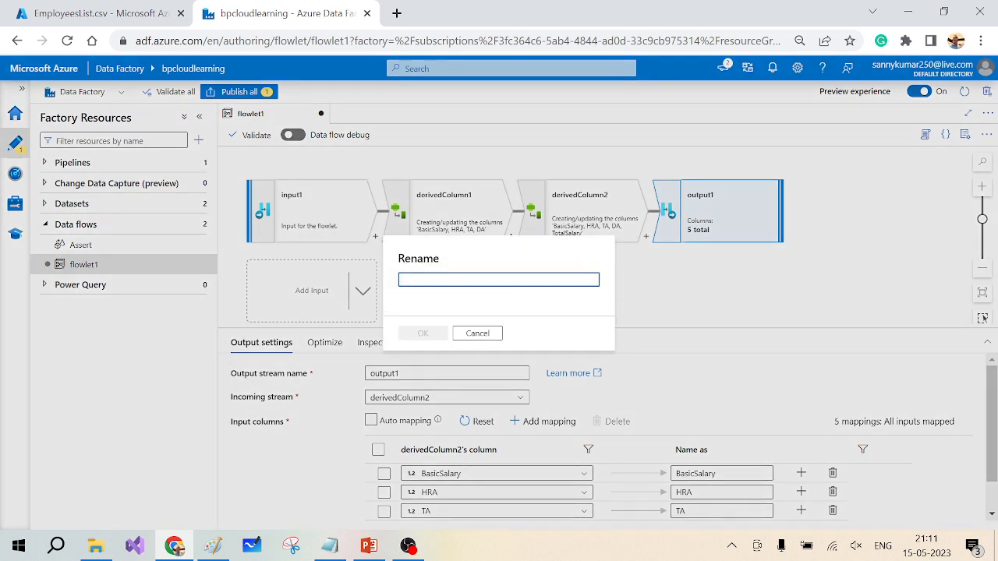
type("EmpSalaryCalculation")
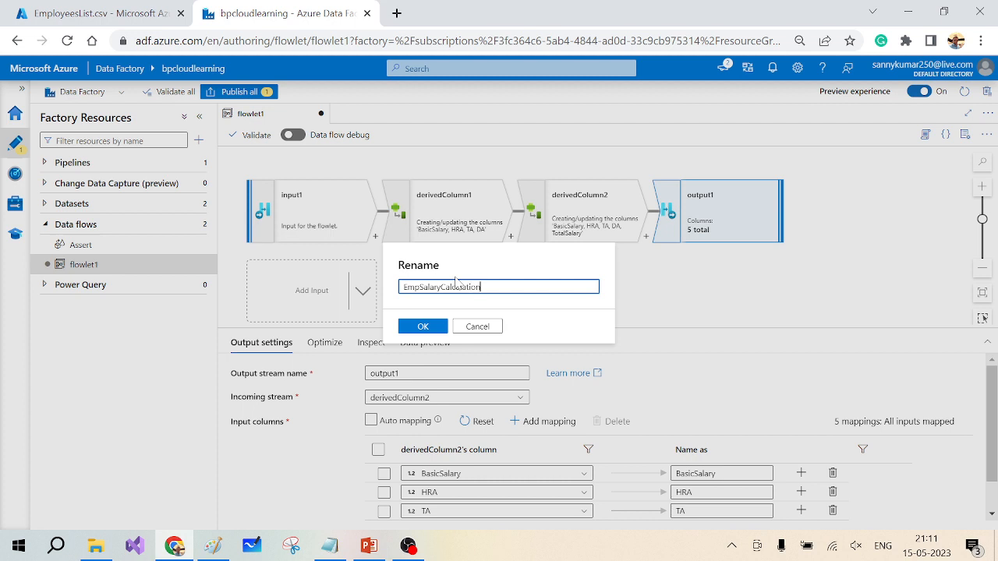
left_click(422, 325)
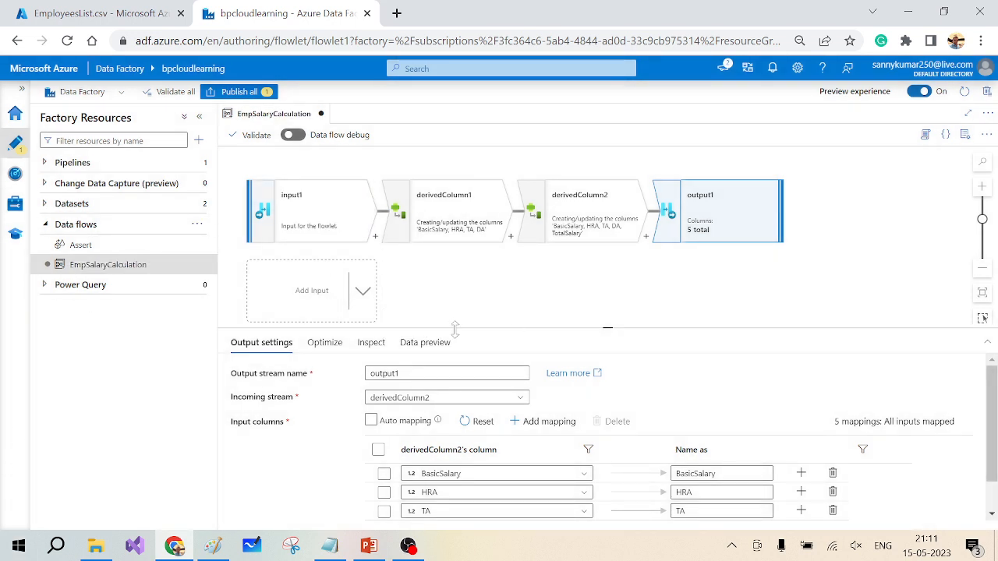
left_click_drag(490, 326, 490, 297)
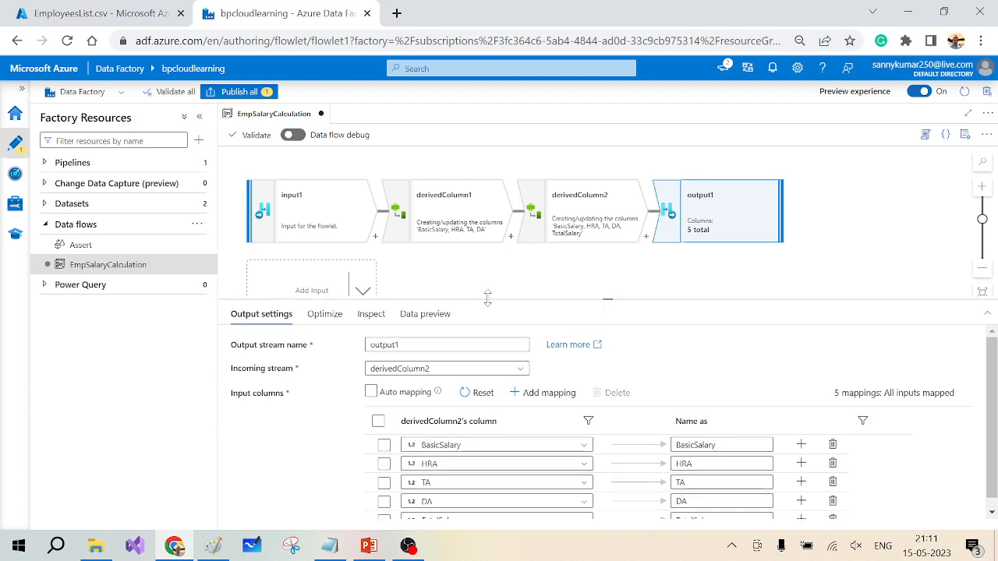
left_click(46, 224)
left_click(46, 224)
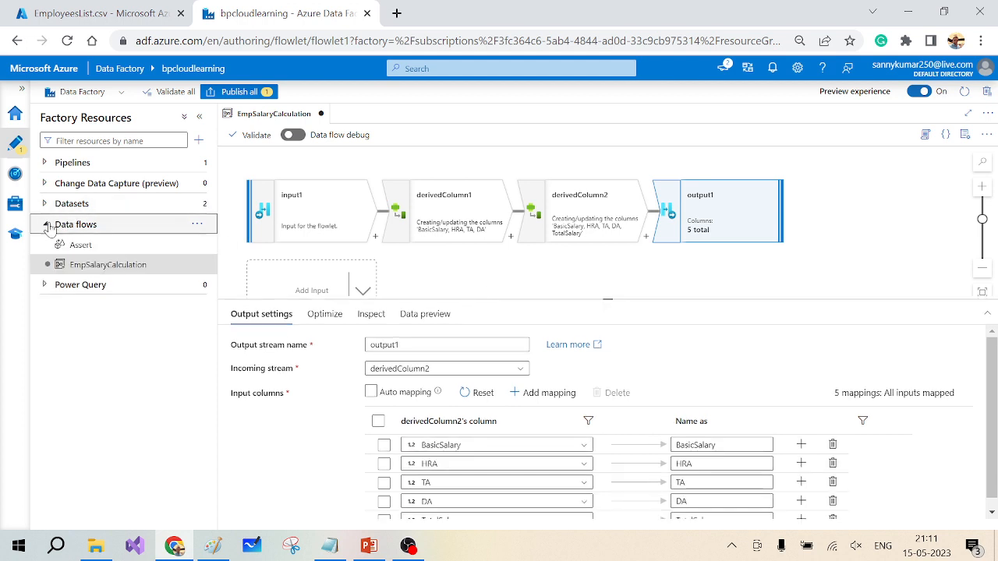
left_click(197, 245)
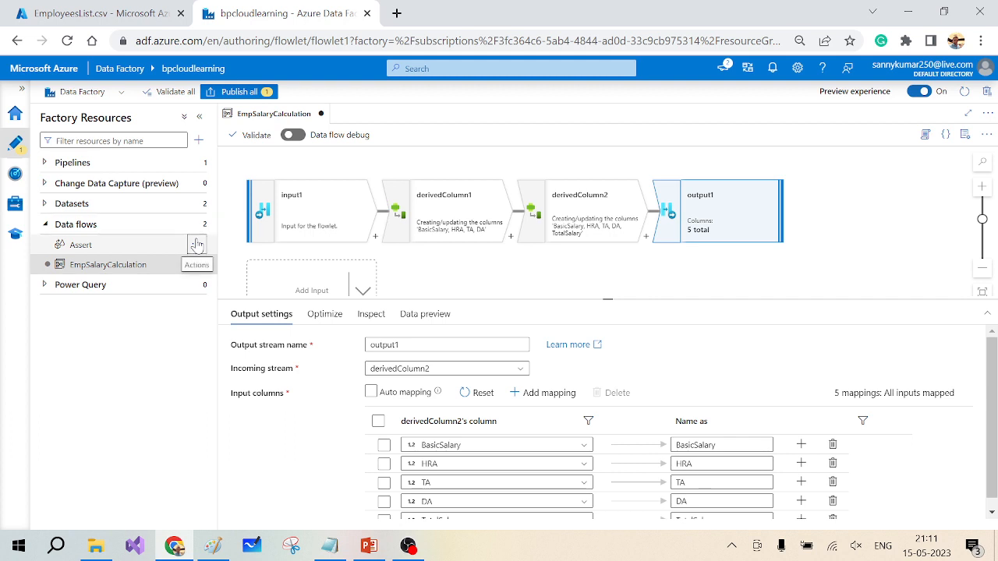
Rename the flowlet's input stream to inputParameters and its output stream to outputParameters
left_click(318, 207)
left_click(307, 223)
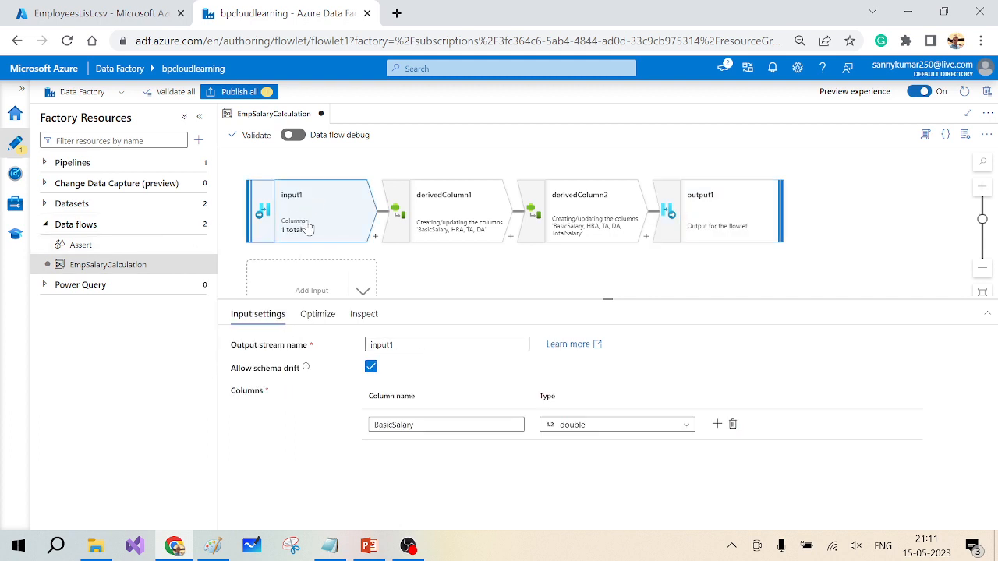
left_click(394, 345)
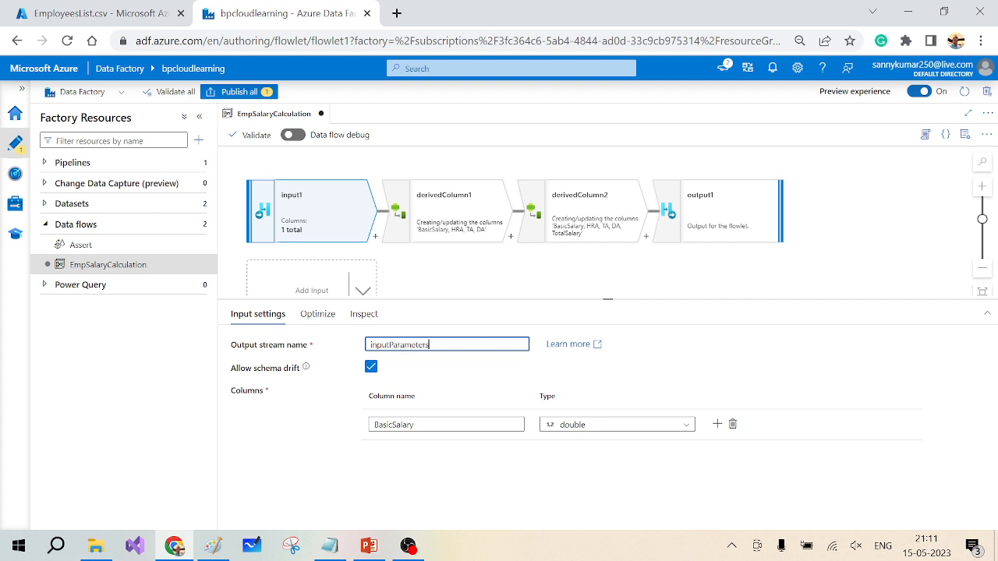
left_click(697, 227)
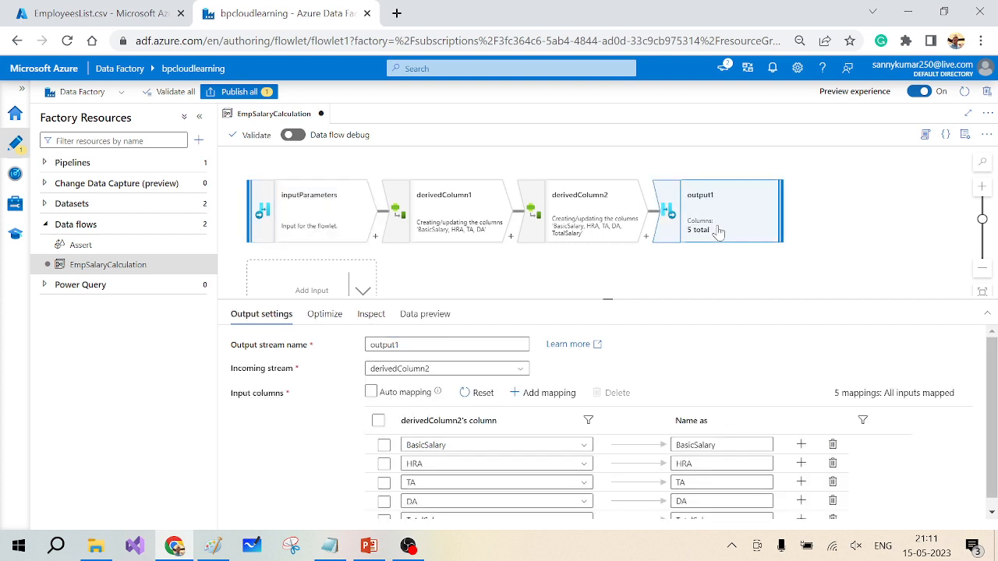
left_click(394, 343)
key("BackSpace")
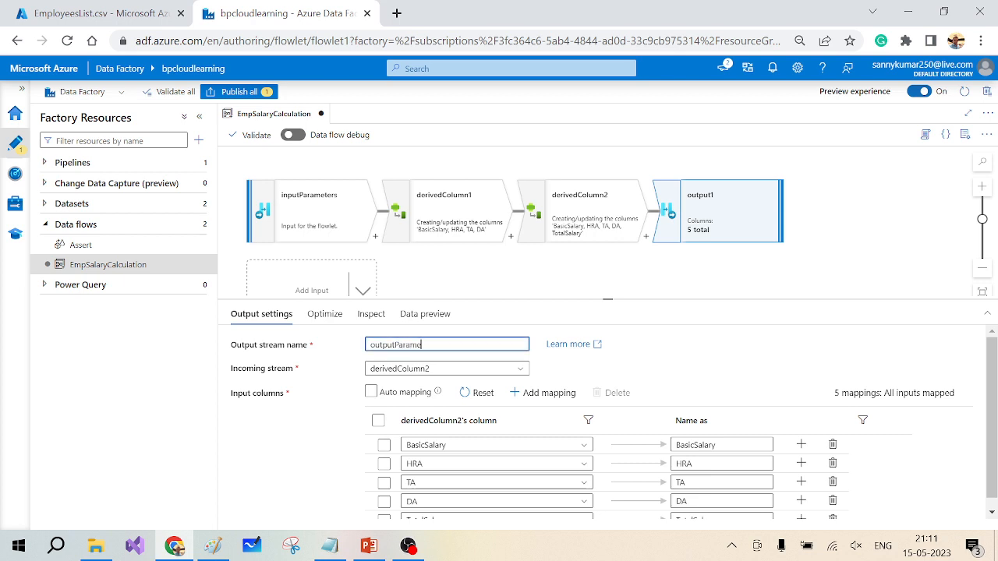
left_click(730, 334)
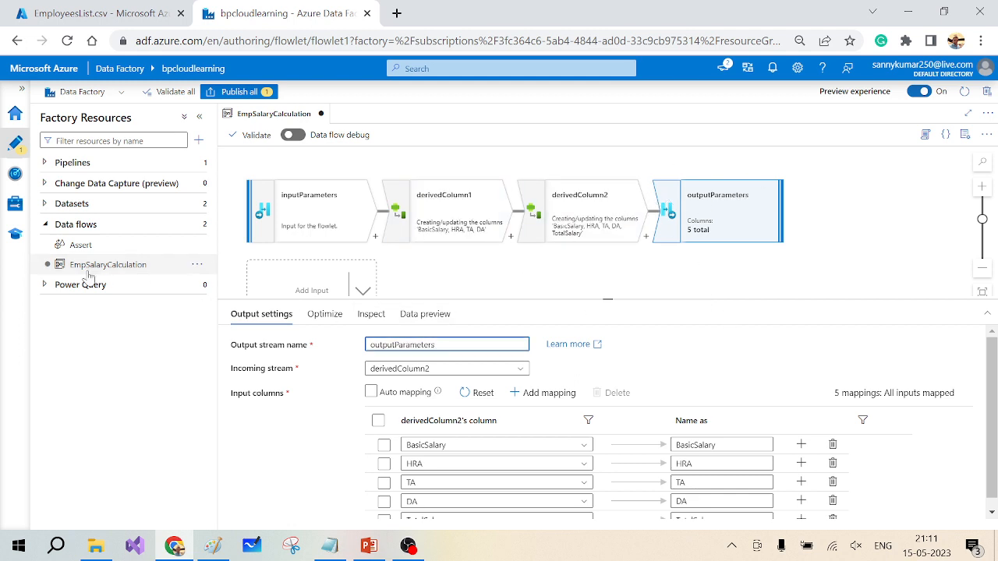
Create a new data flow and add a source with the output stream name SourceEmployee
left_click(196, 226)
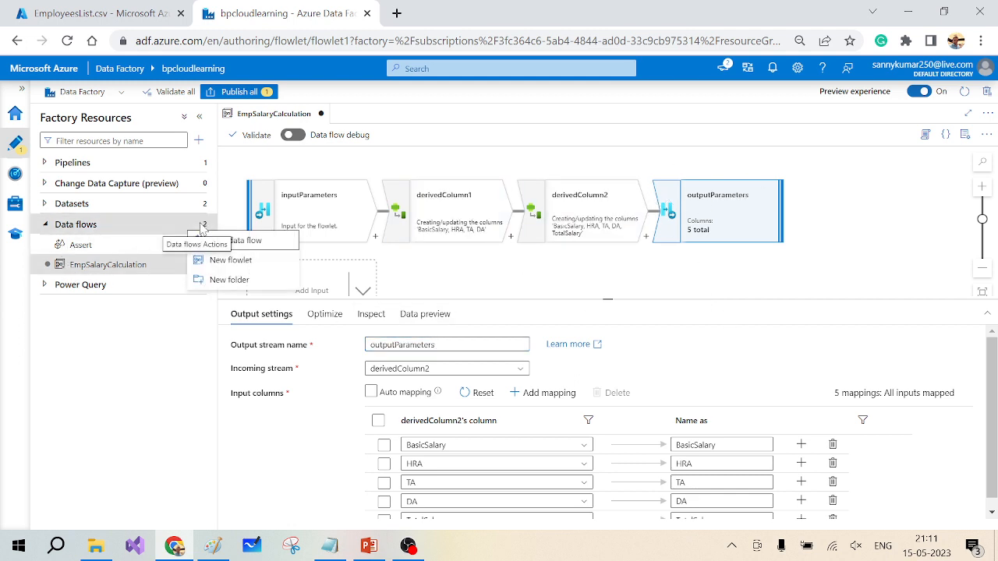
left_click(236, 241)
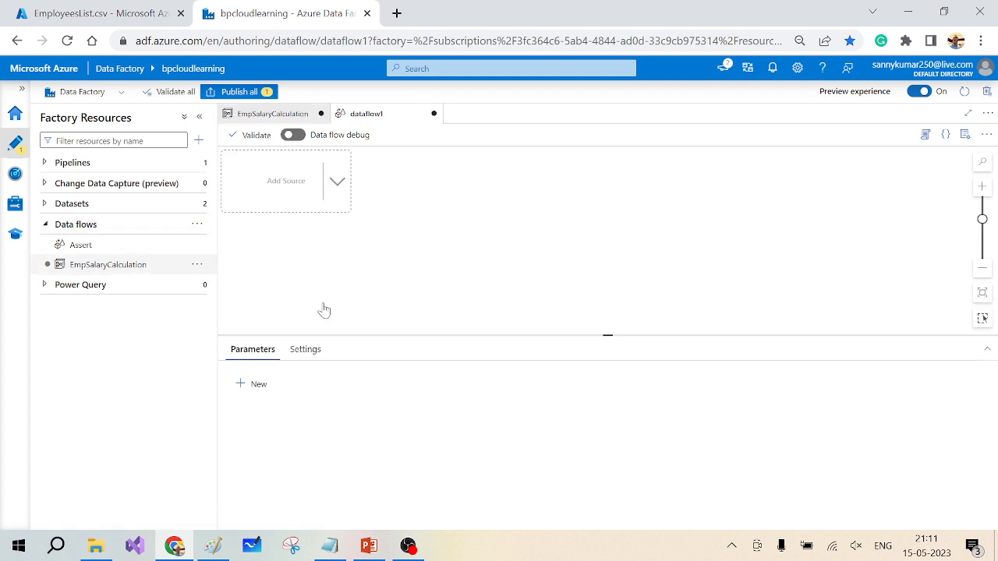
left_click(295, 187)
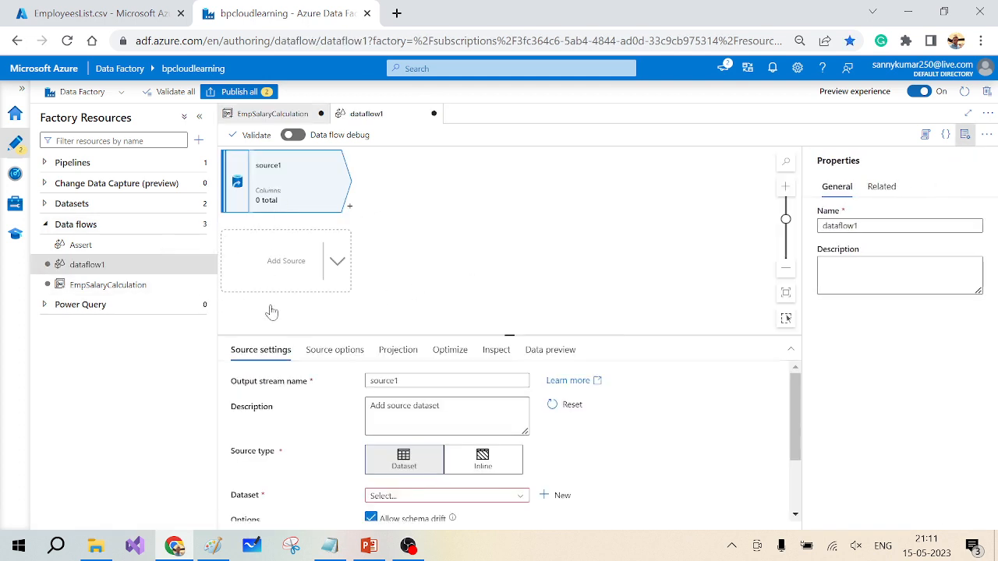
type("S")
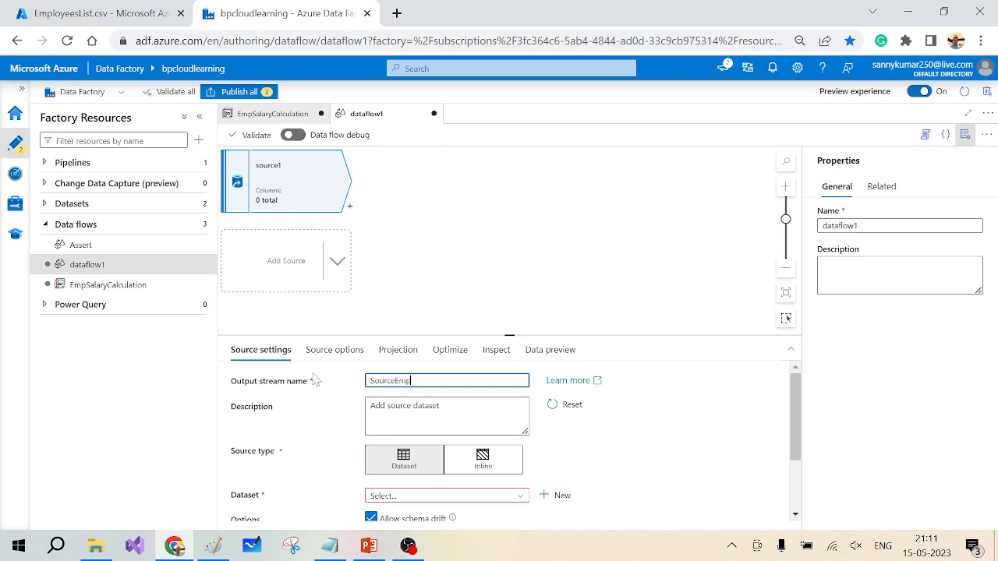
Start a new dataset for the SourceEmployee source on Azure Blob Storage in DelimitedText format
scroll(319, 394, "down", 2)
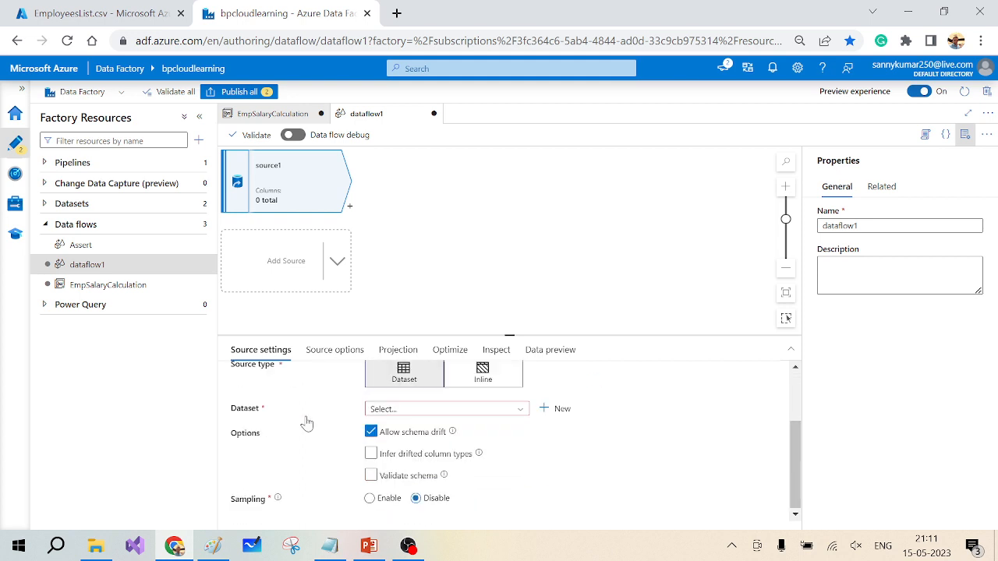
left_click(566, 412)
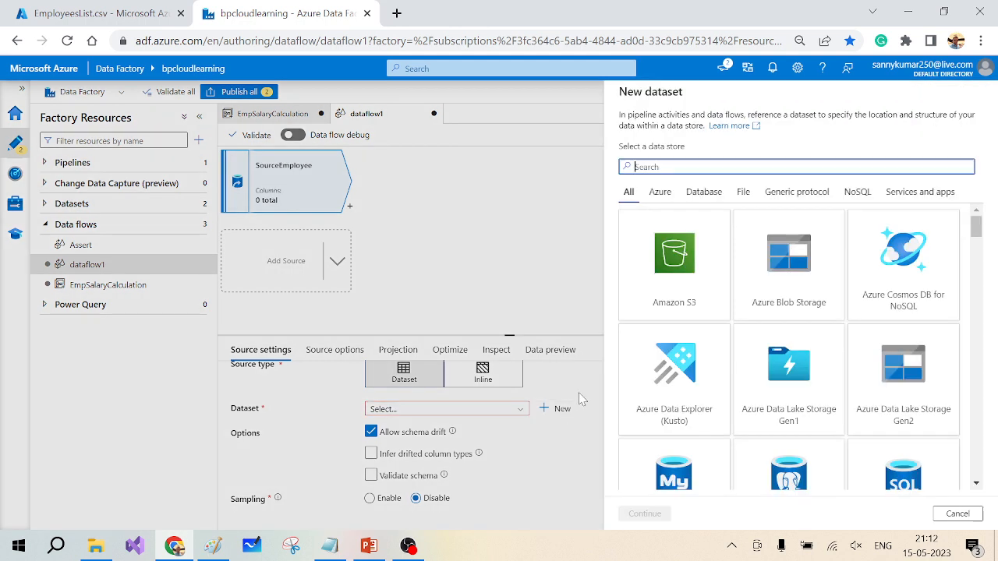
double_click(768, 206)
double_click(768, 212)
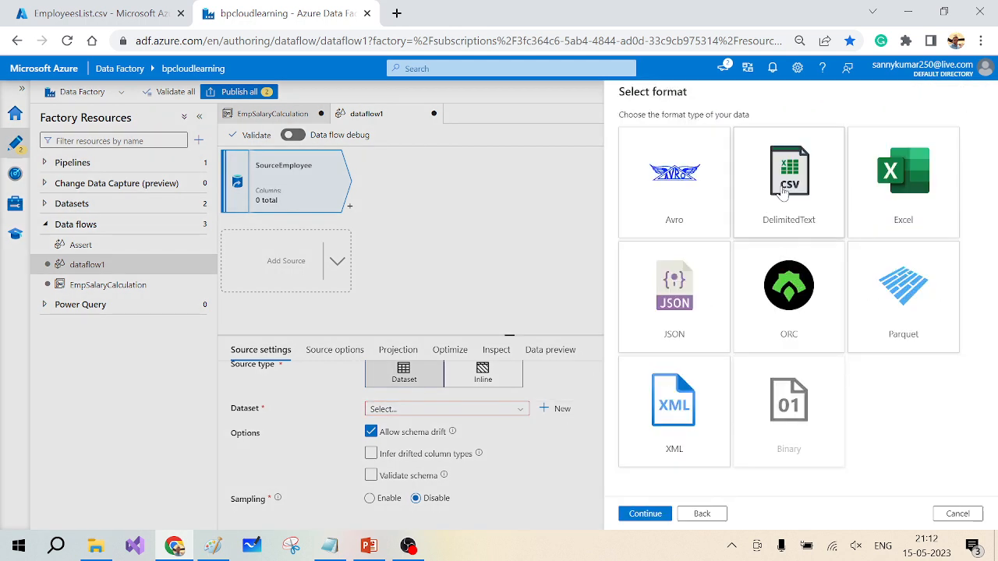
Name the new dataset DS_Emp and choose AzureBlobStorage as its linked service
left_click_drag(679, 130, 667, 131)
key("ctrl+a")
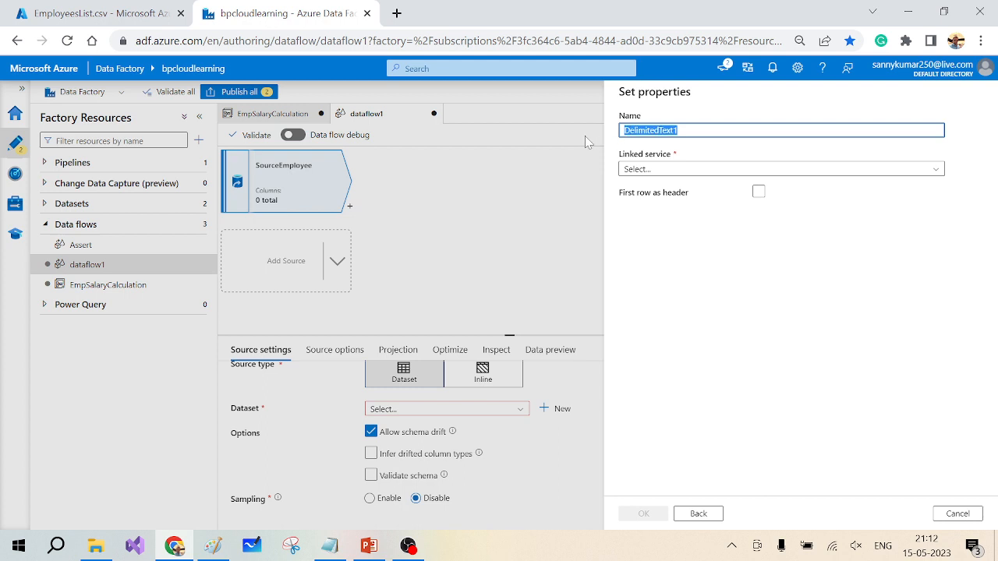
type("DS_Emp")
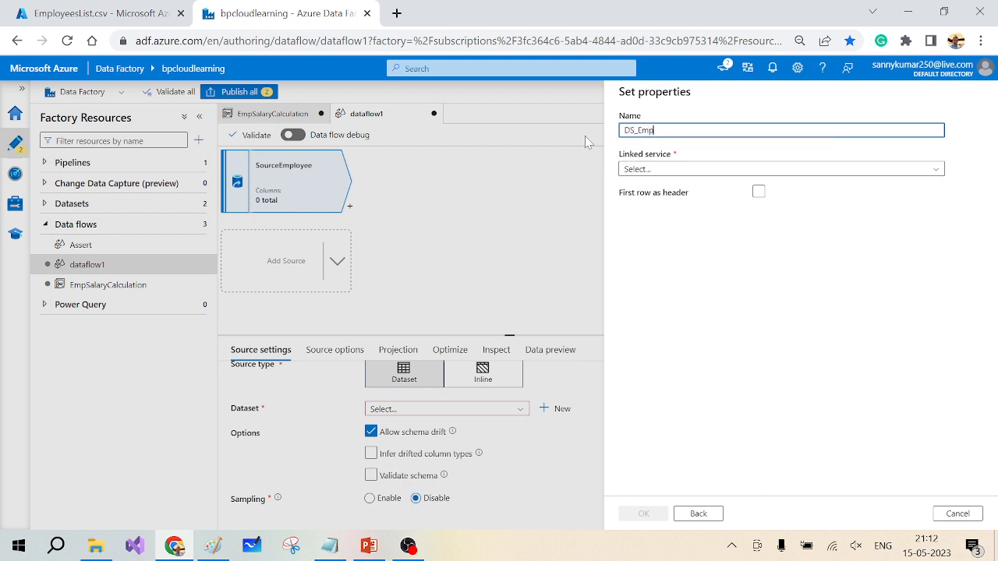
left_click(708, 170)
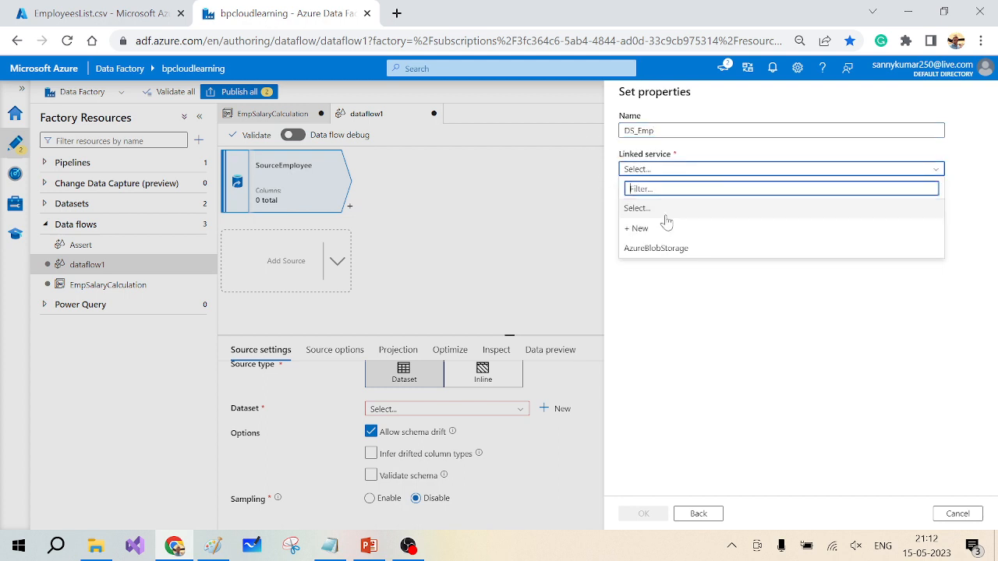
left_click(662, 248)
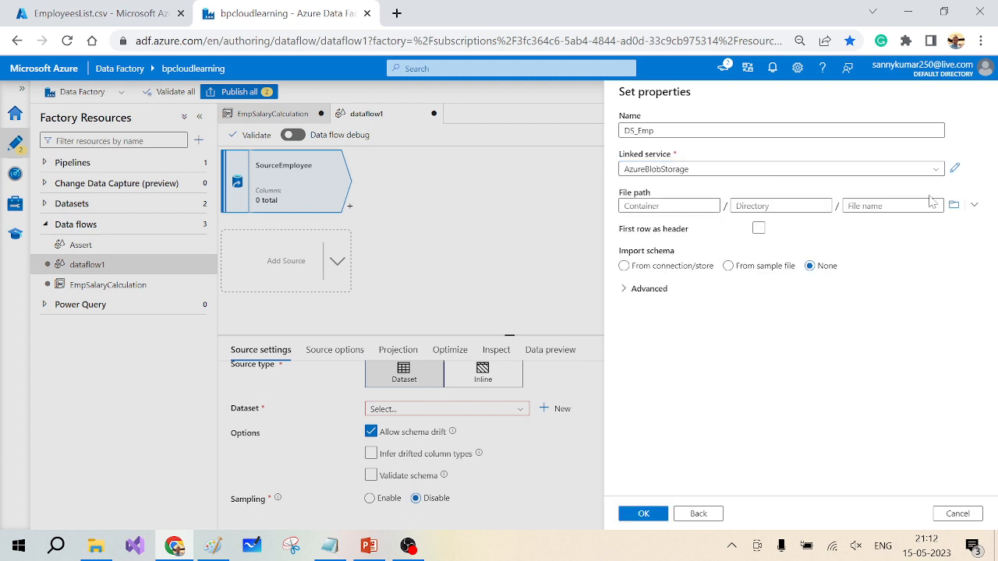
Point the dataset to EmployeesList.csv in the source container, treat the first row as header, and create it
left_click(954, 205)
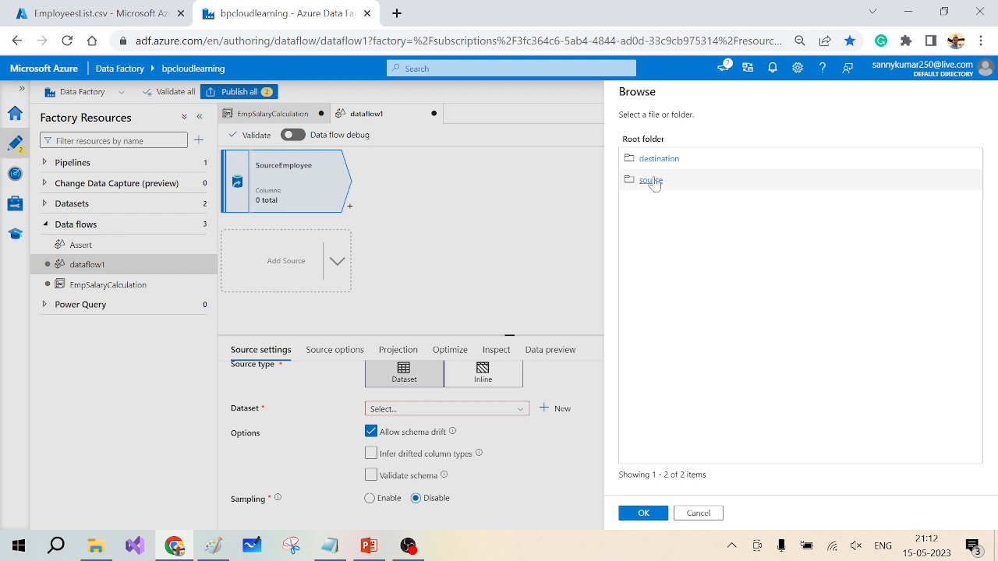
left_click(651, 180)
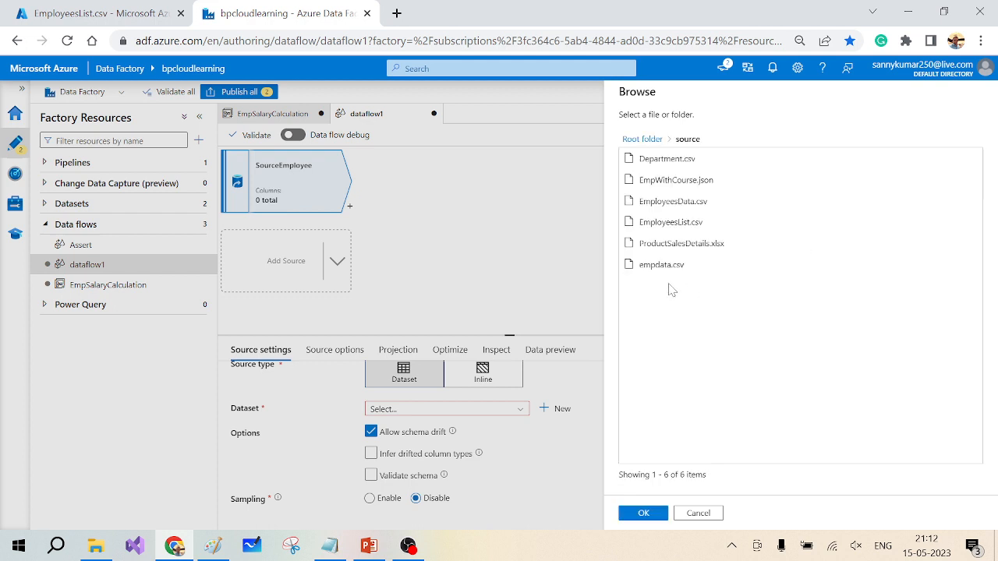
left_click(686, 225)
left_click(647, 513)
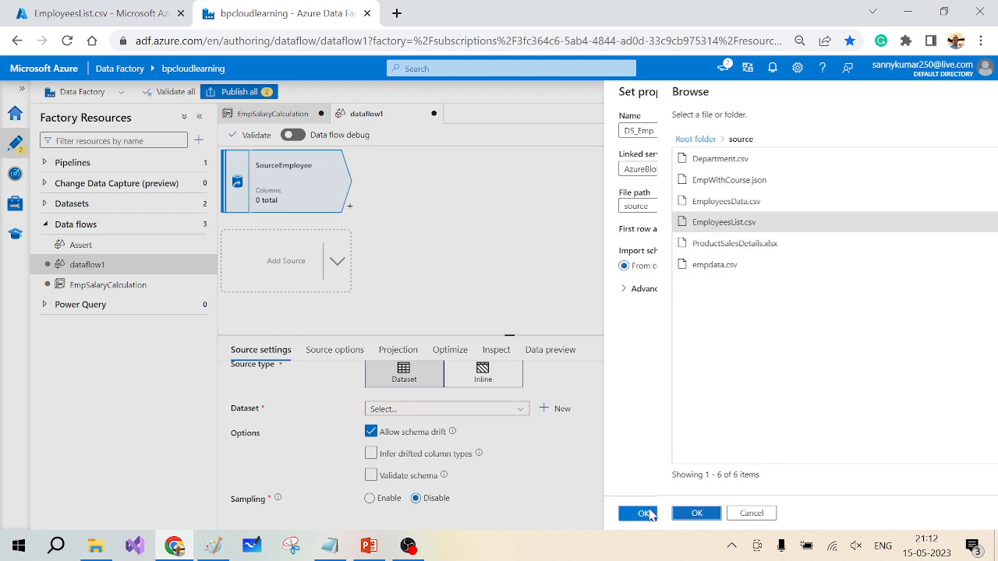
left_click(758, 228)
left_click(759, 230)
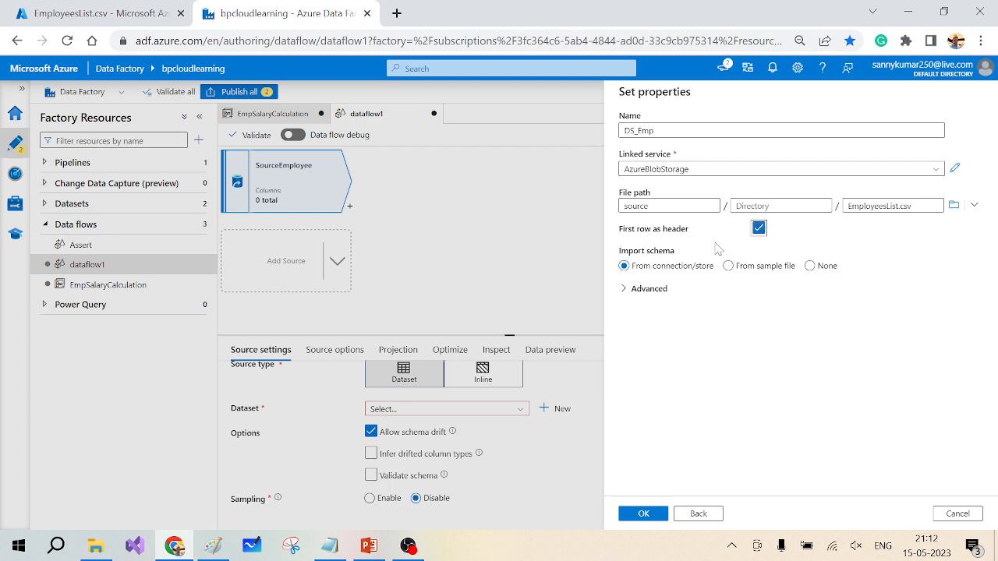
left_click(641, 514)
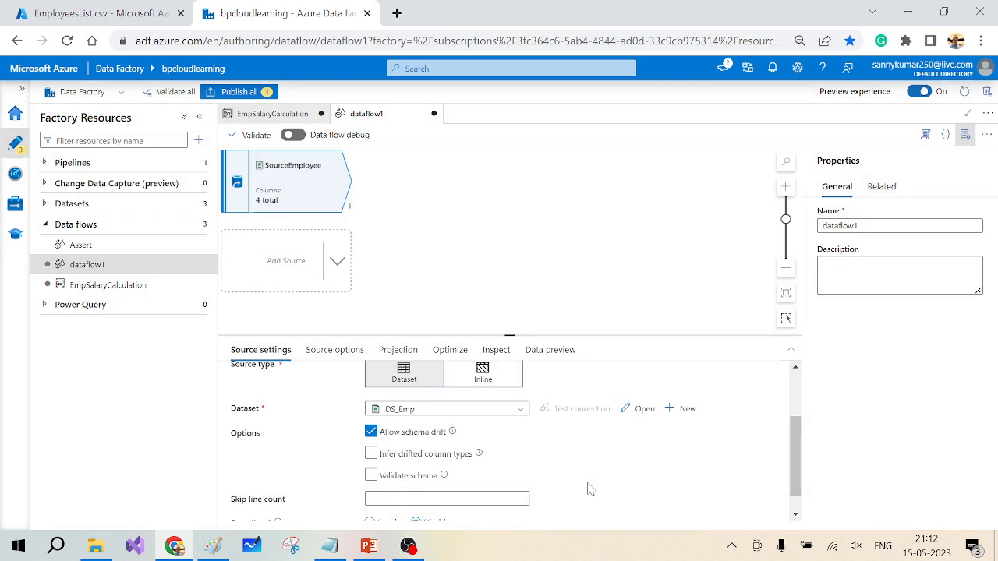
Change the BasicSalary column's type to double in the SourceEmployee projection
left_click(965, 134)
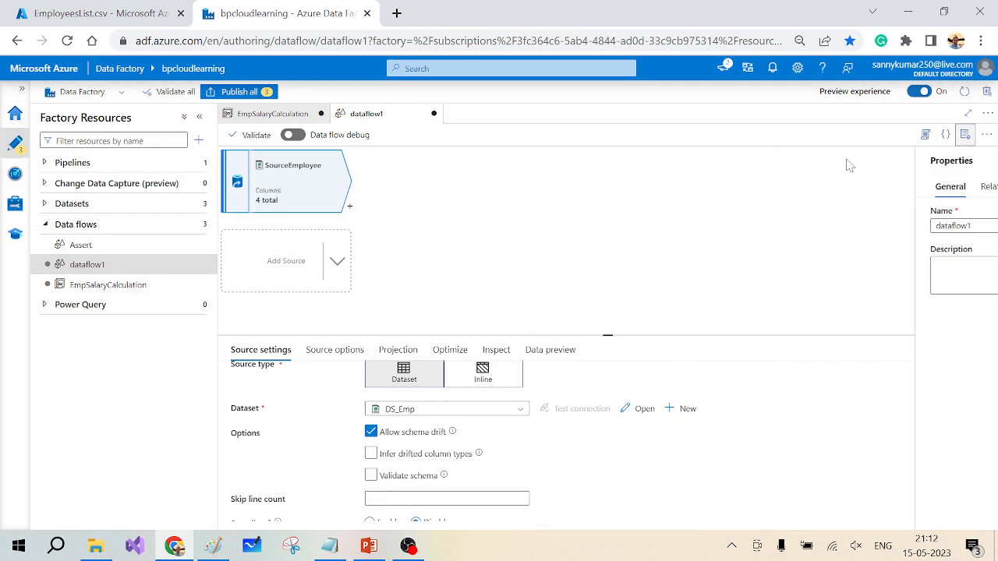
left_click(399, 350)
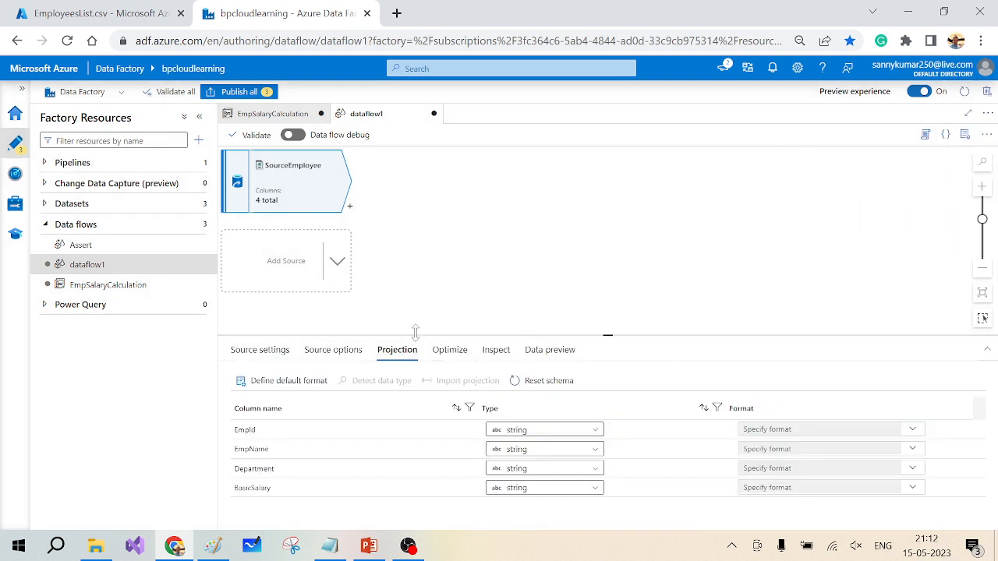
left_click_drag(405, 337, 410, 220)
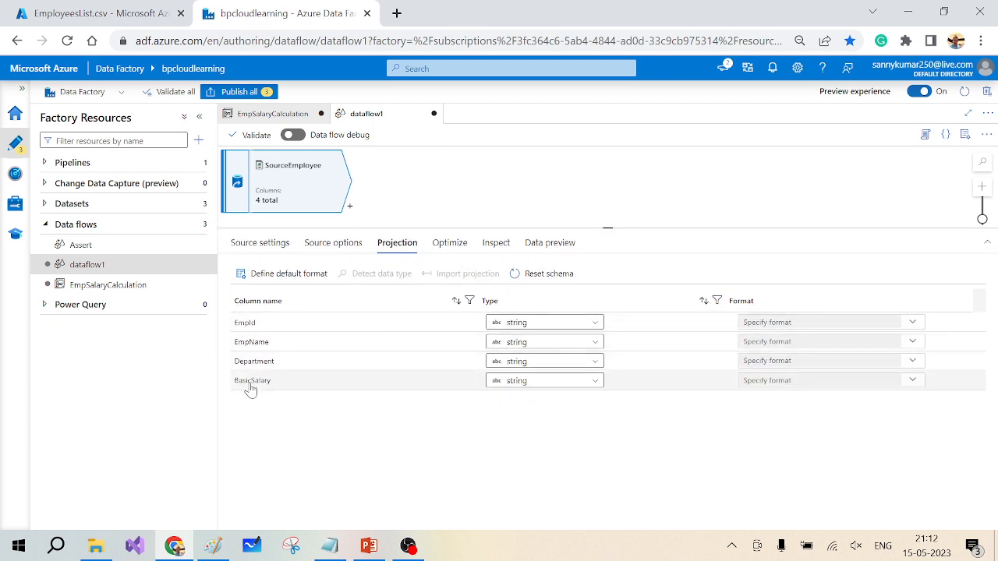
left_click(592, 381)
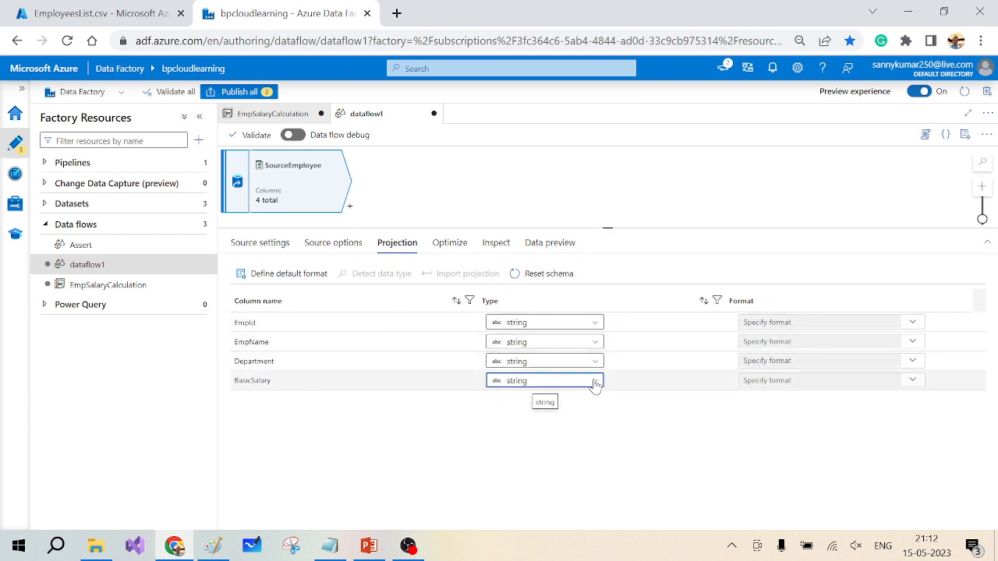
type("dou")
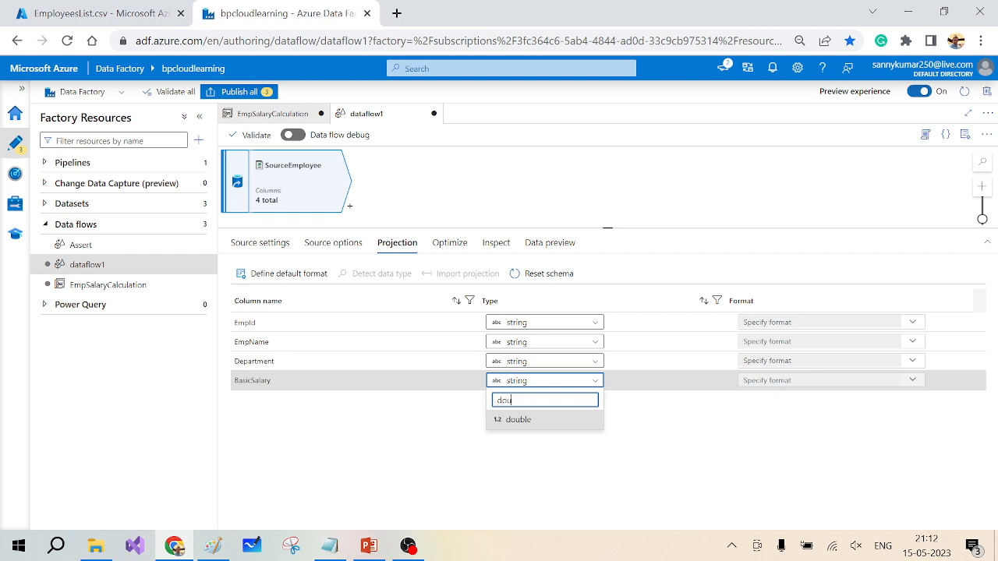
left_click(519, 421)
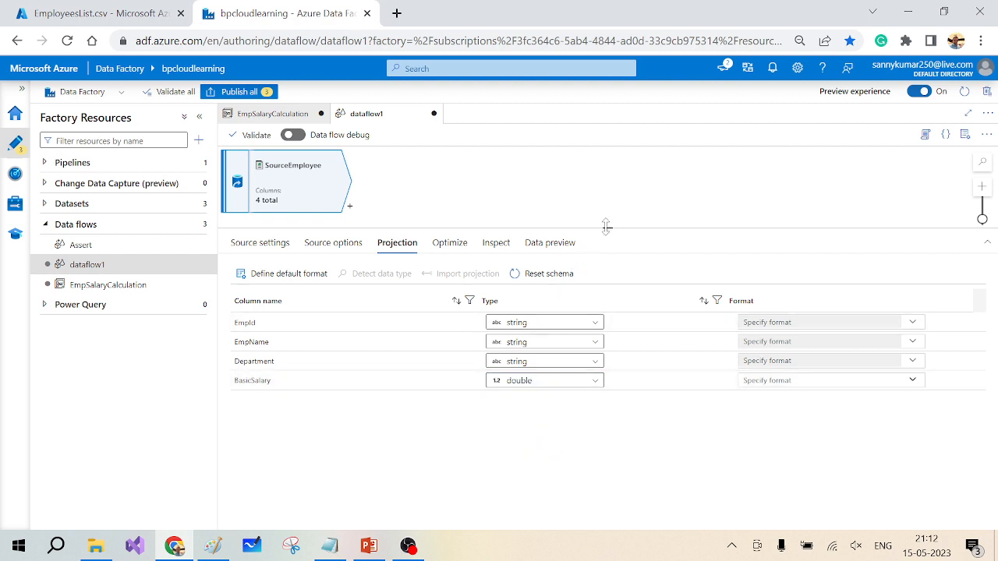
Add a Flowlet transformation after SourceEmployee and choose EmpSalaryCalculation as the flowlet to execute
left_click_drag(606, 226, 607, 275)
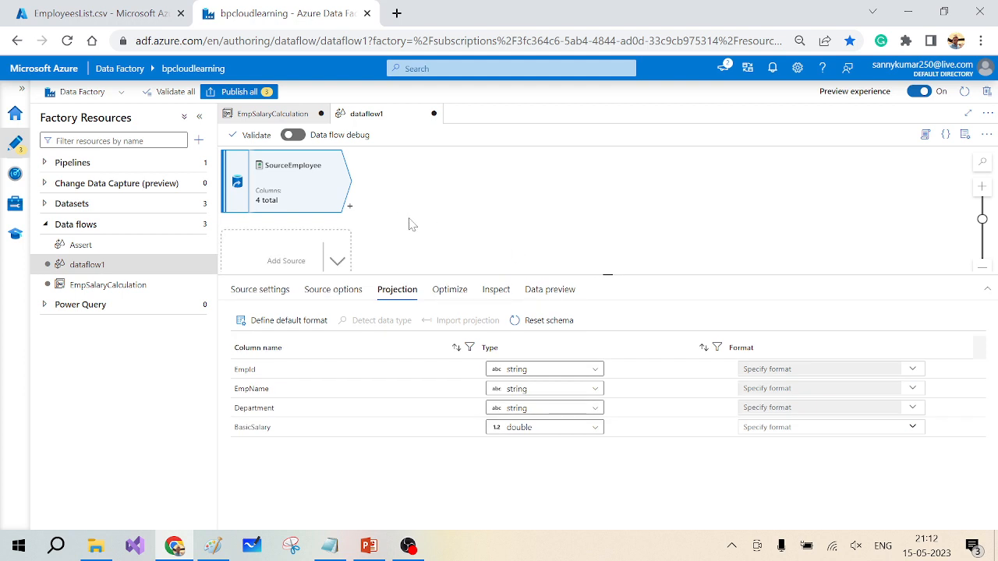
left_click(350, 209)
scroll(416, 381, "down", 5)
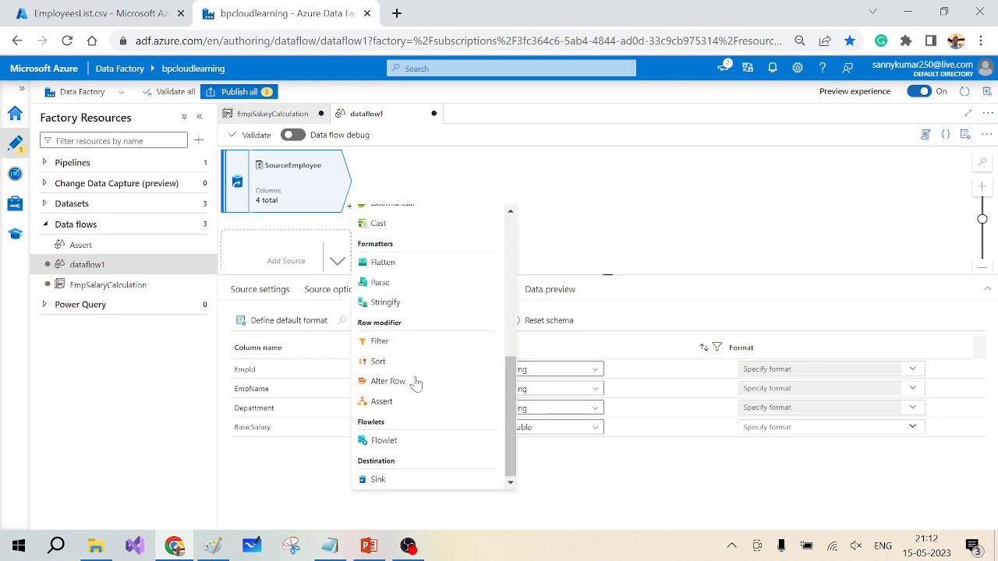
left_click(385, 441)
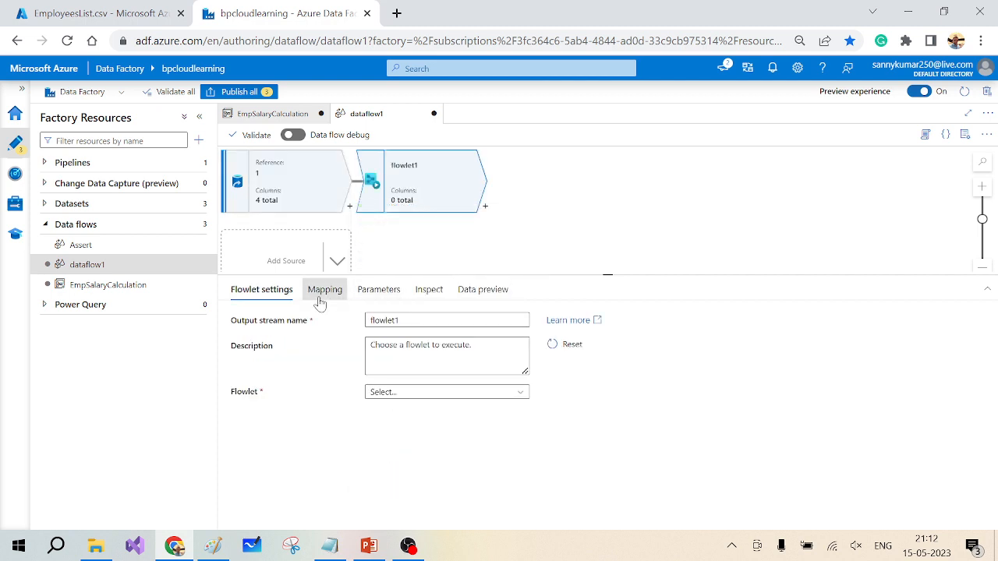
left_click(320, 296)
left_click(268, 290)
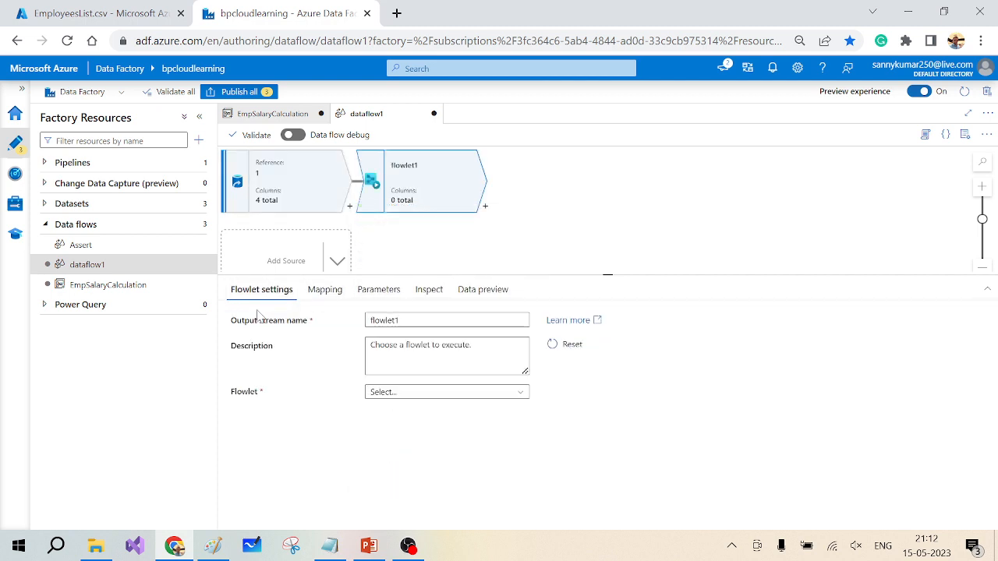
left_click(399, 393)
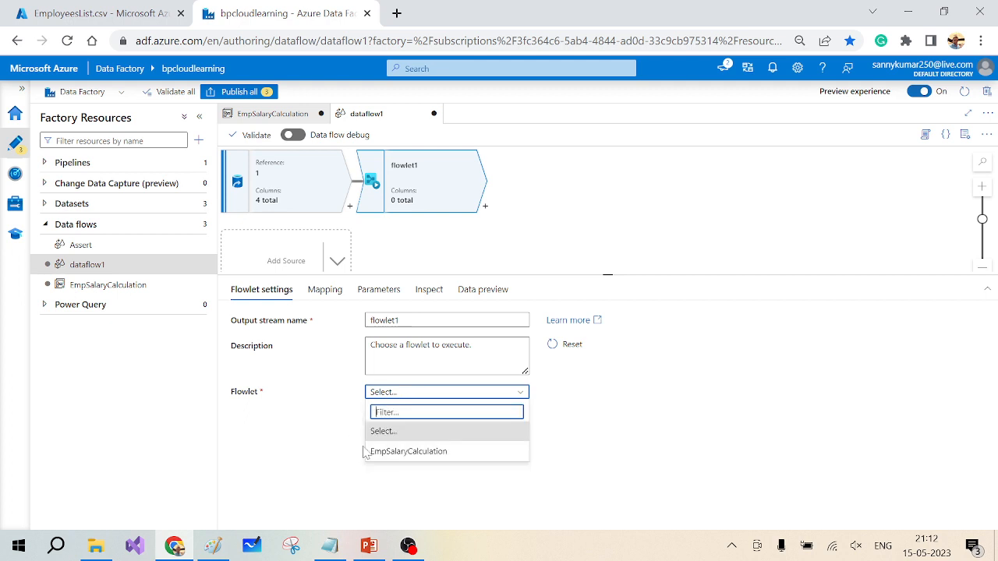
left_click(403, 454)
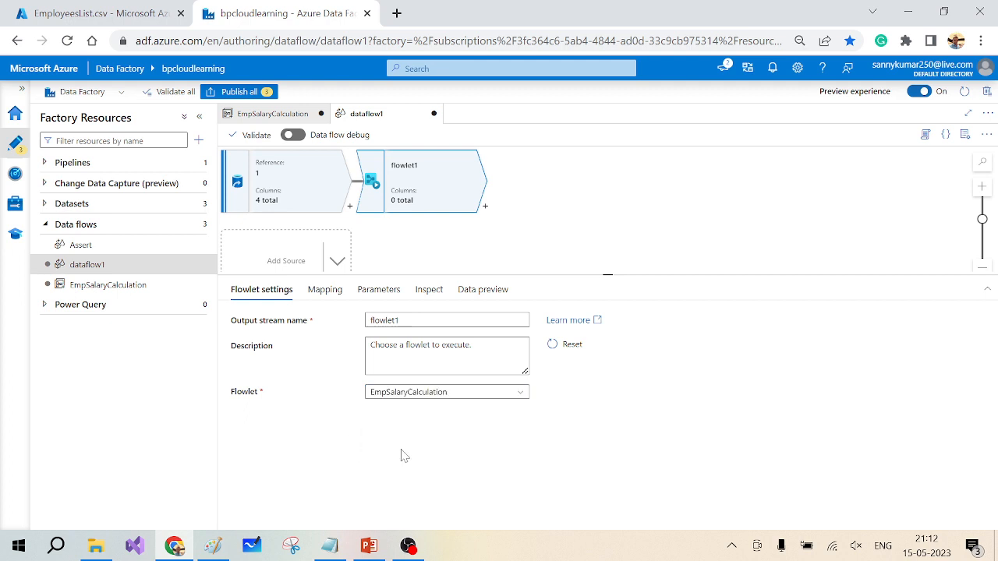
left_click_drag(537, 275, 531, 300)
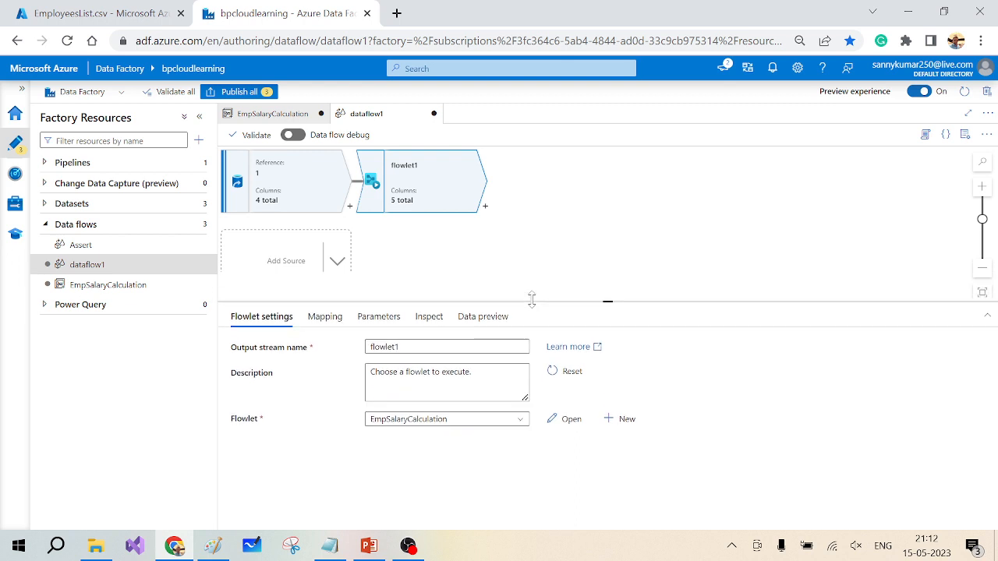
Turn on data flow debug with AutoResolveIntegrationRuntime and a 1 hour time to live
left_click(291, 135)
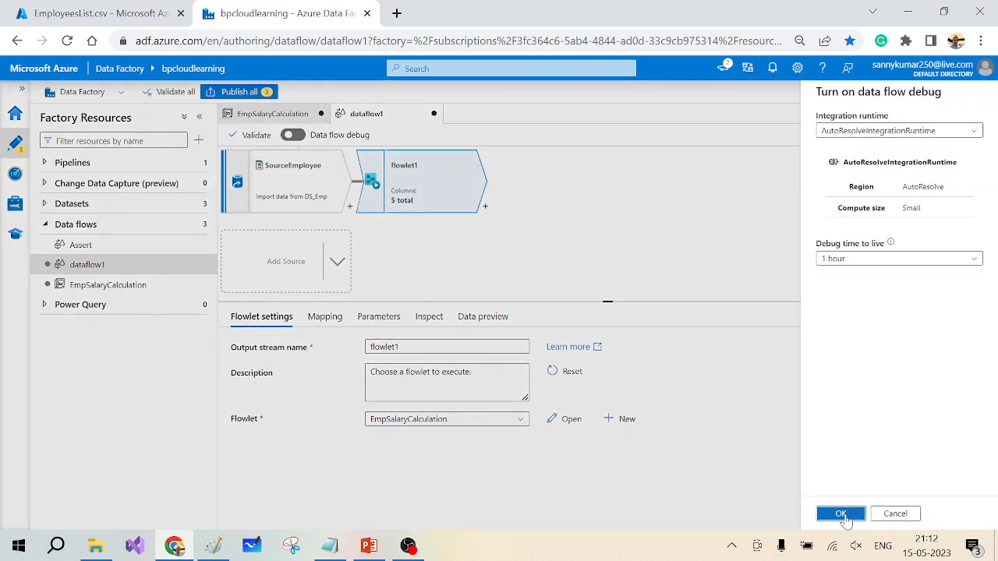
left_click(841, 513)
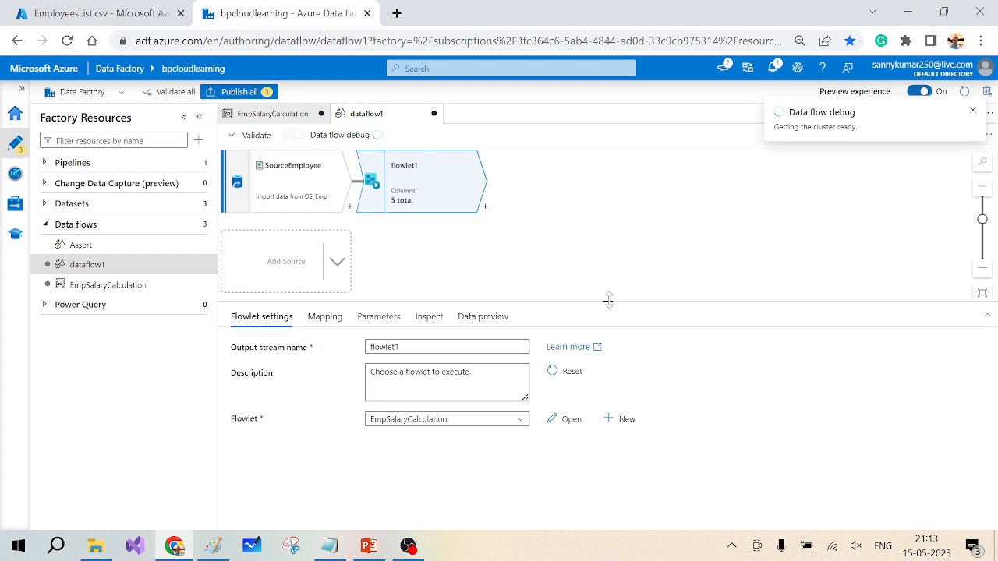
left_click_drag(609, 300, 609, 304)
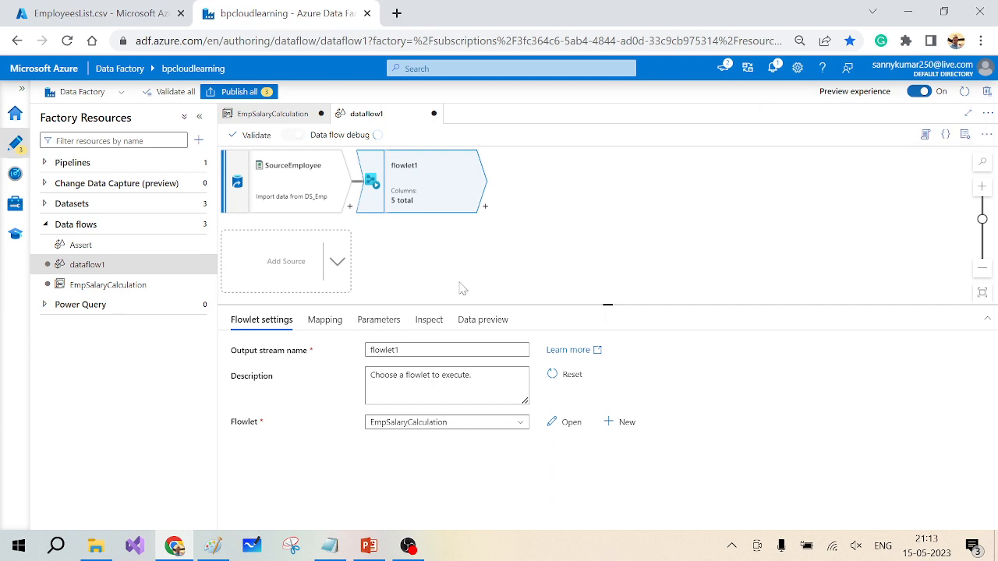
Rename the flowlet transformation's output stream to SalaryCalculation
left_click(307, 187)
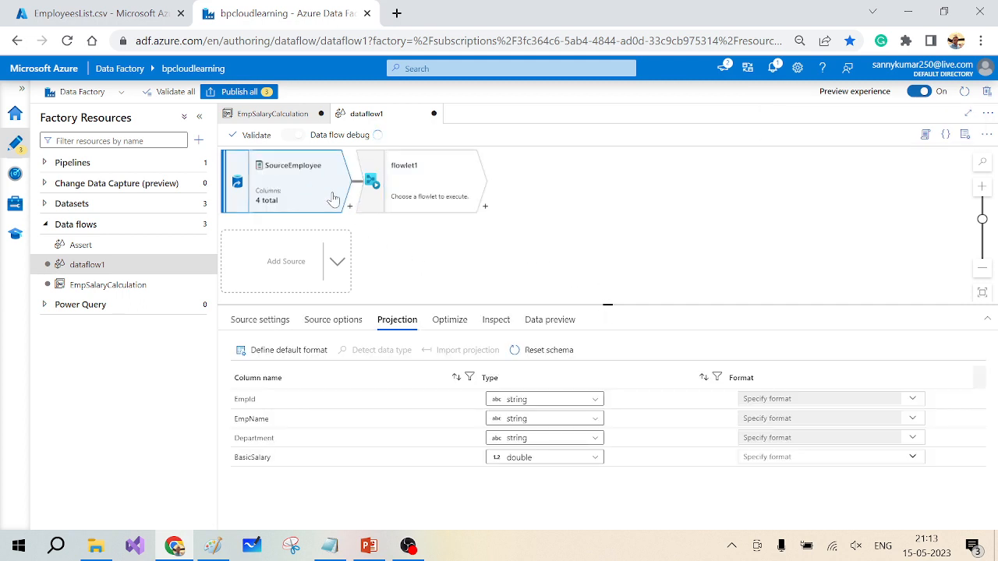
left_click(430, 196)
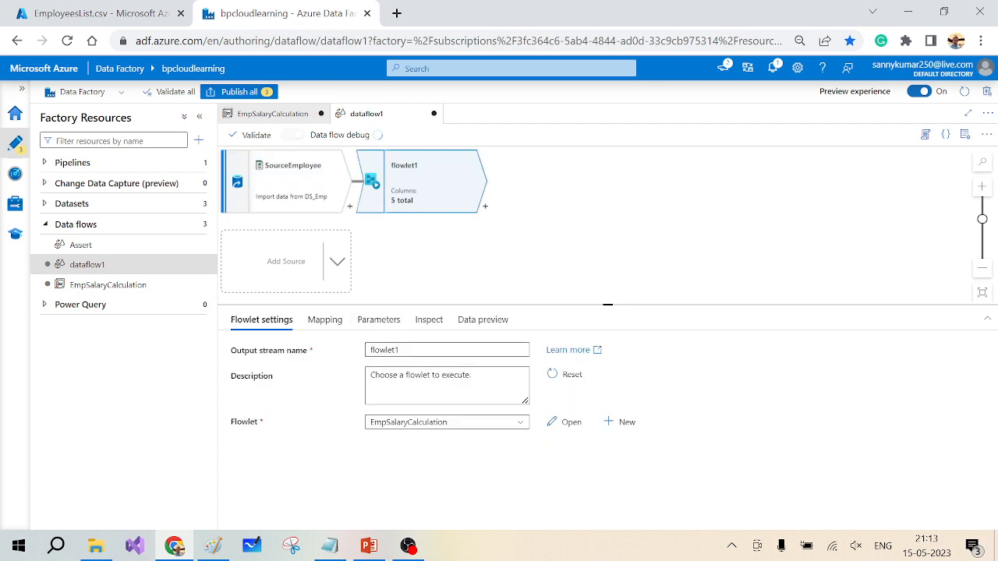
double_click(383, 350)
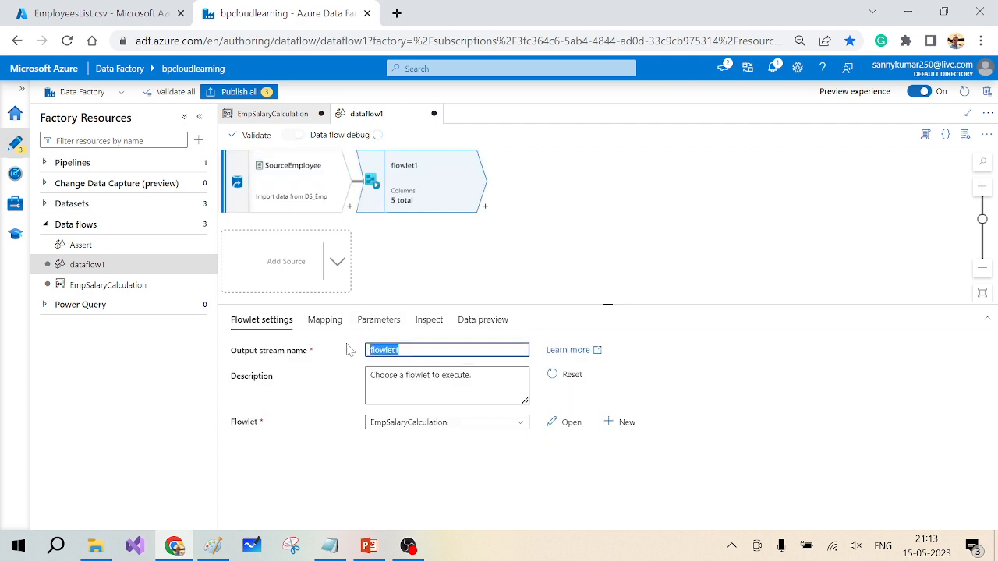
type("SalaryC")
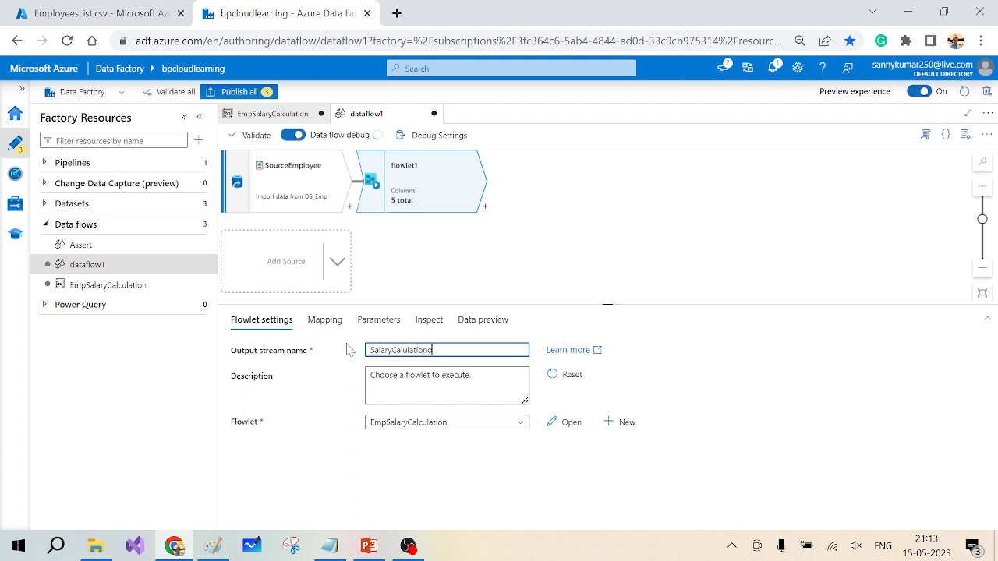
type("alulationc")
key("BackSpace")
left_click(683, 388)
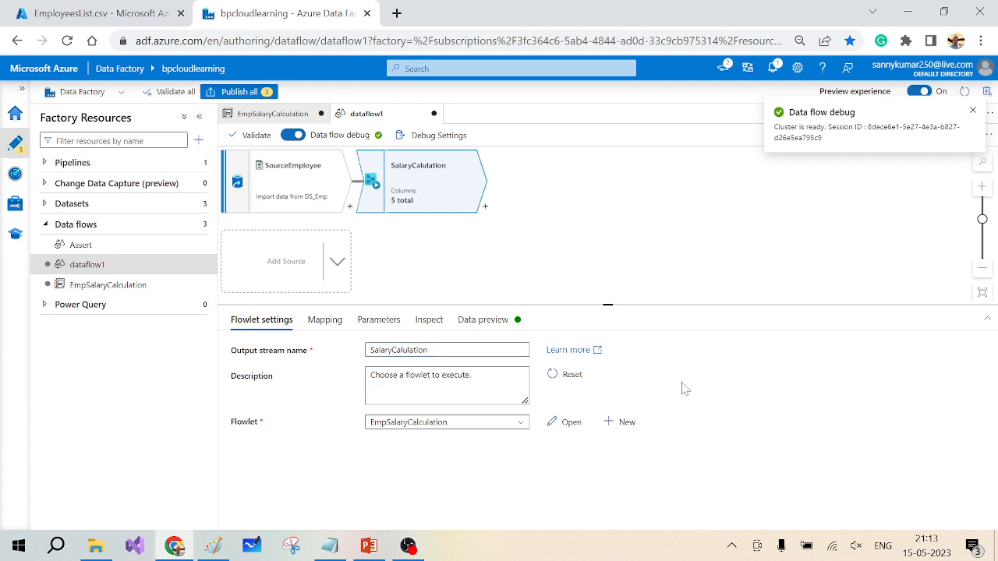
left_click(398, 350)
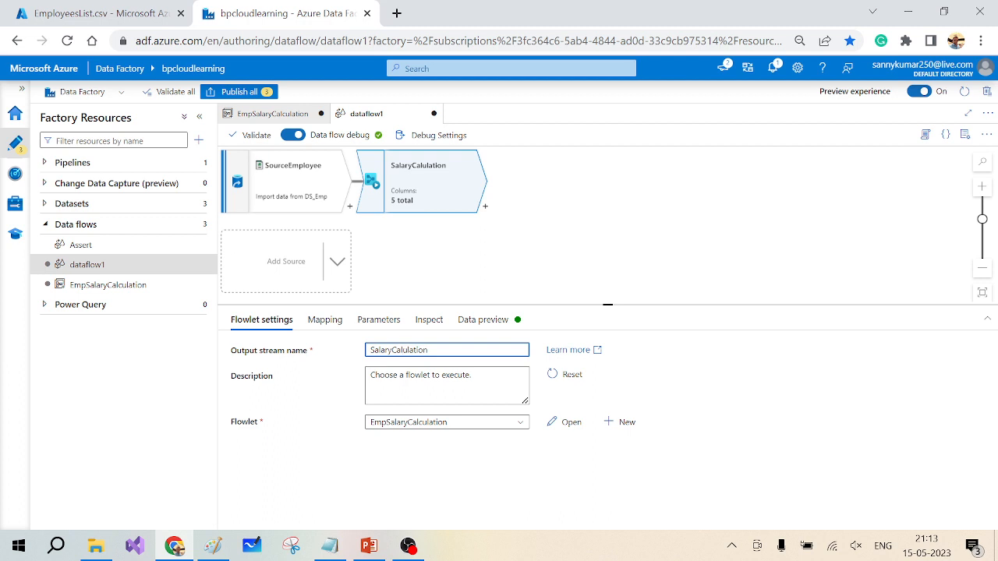
type("c")
Load the data preview of the SourceEmployee source and examine its employee rows
left_click(310, 201)
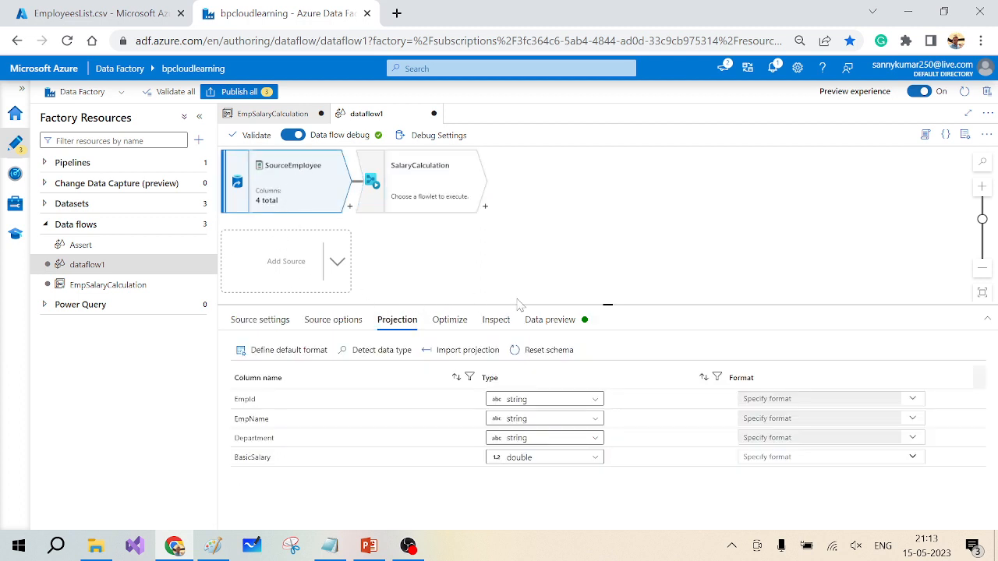
left_click(550, 320)
left_click(254, 368)
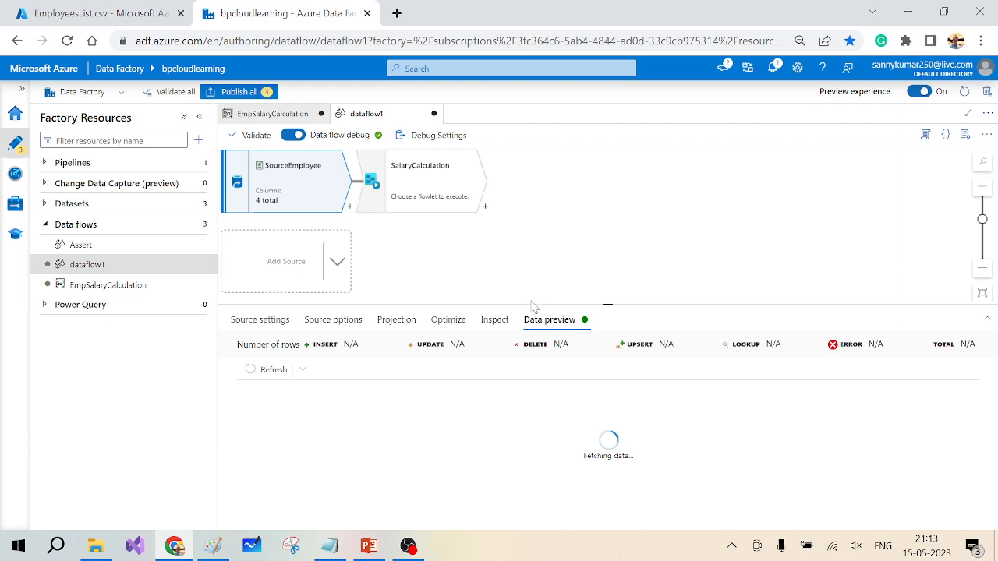
left_click_drag(528, 303, 529, 295)
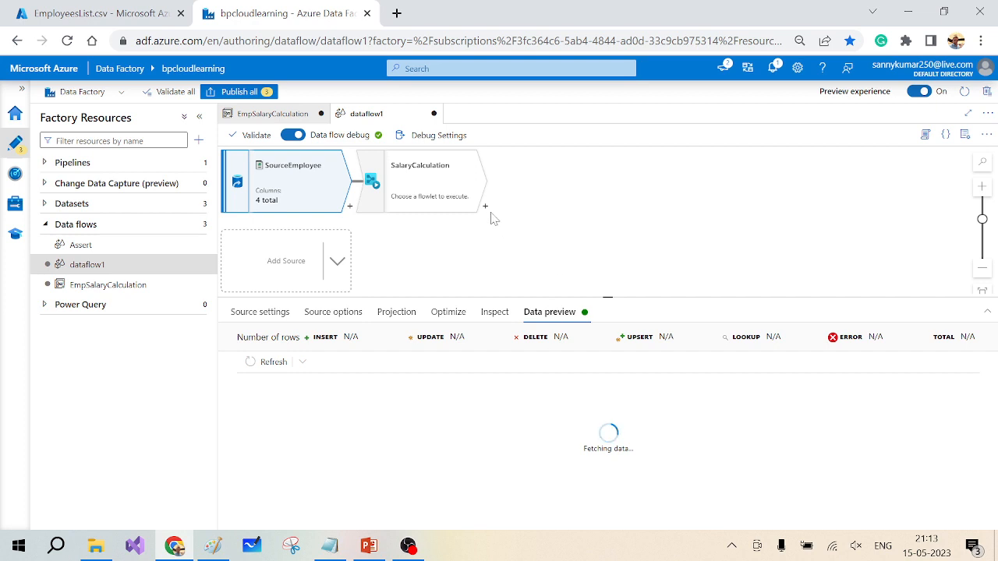
left_click(420, 182)
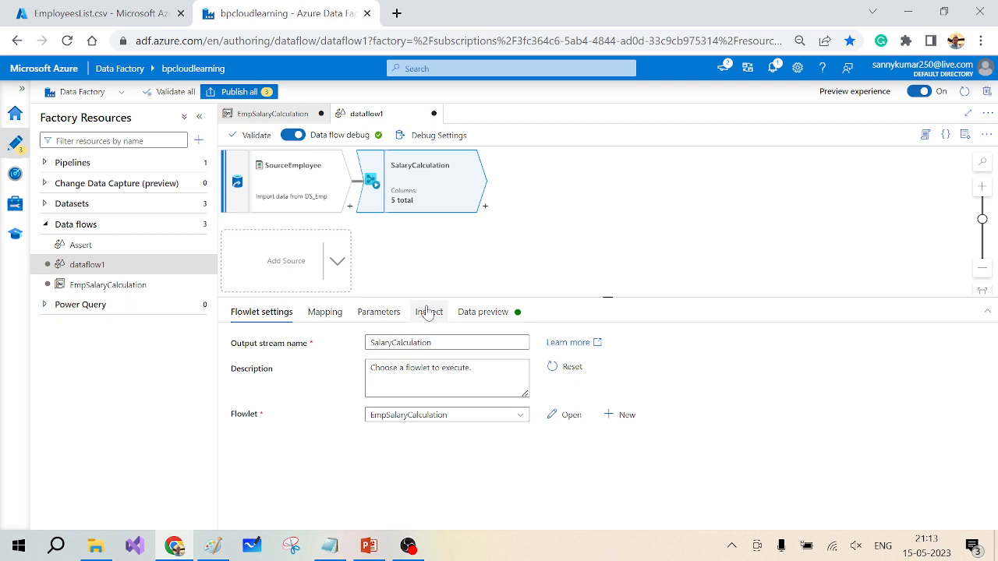
left_click(481, 312)
left_click(324, 182)
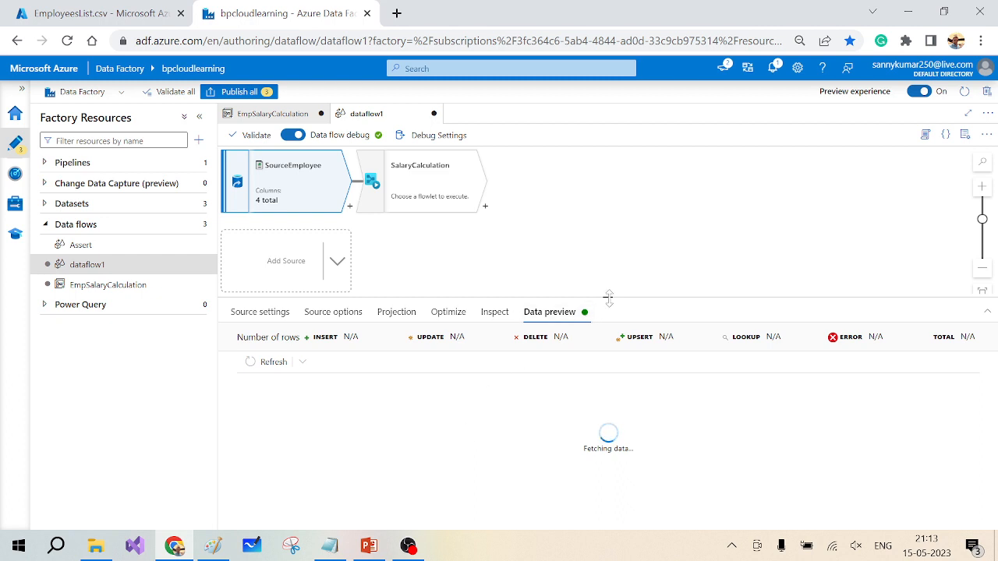
mouse_move(609, 298)
left_mouse_down()
mouse_move(608, 289)
mouse_move(607, 298)
left_mouse_up()
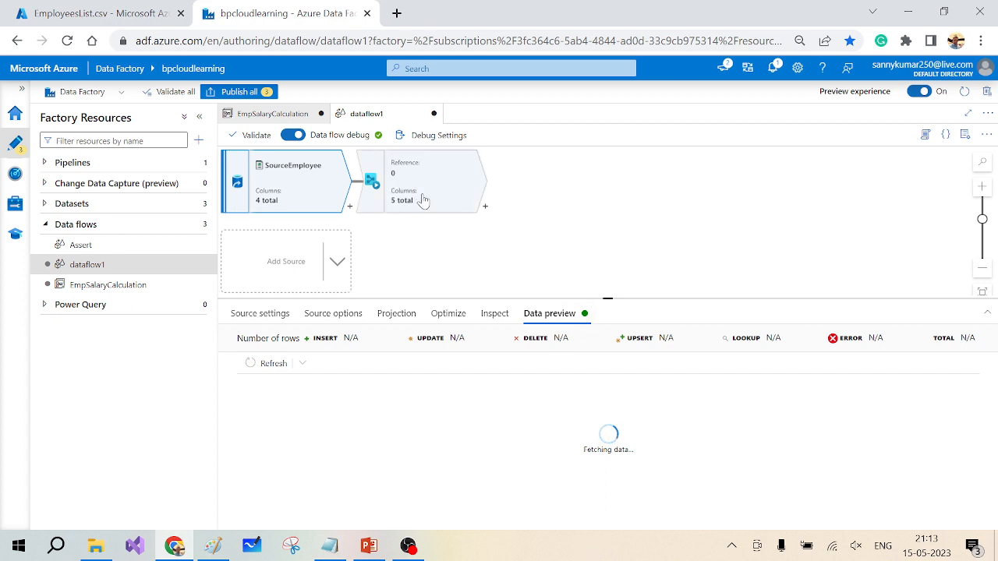
left_click(178, 262)
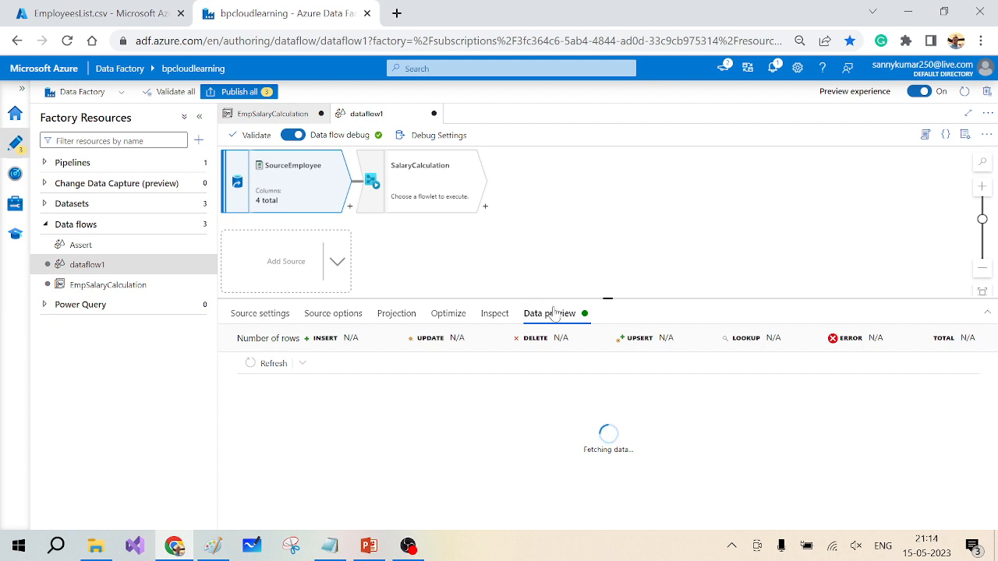
left_click_drag(574, 296, 573, 282)
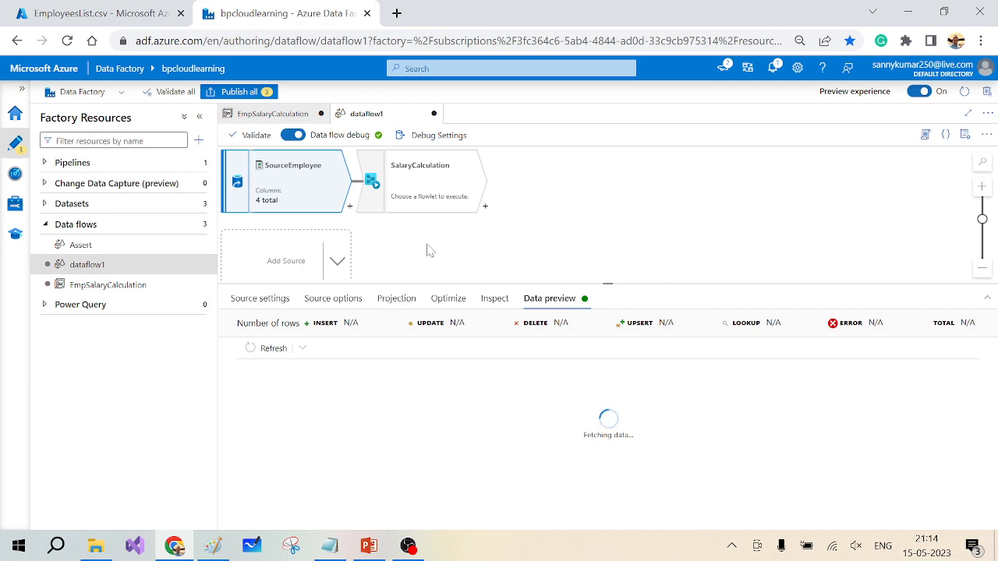
left_click(123, 289)
left_click(122, 267)
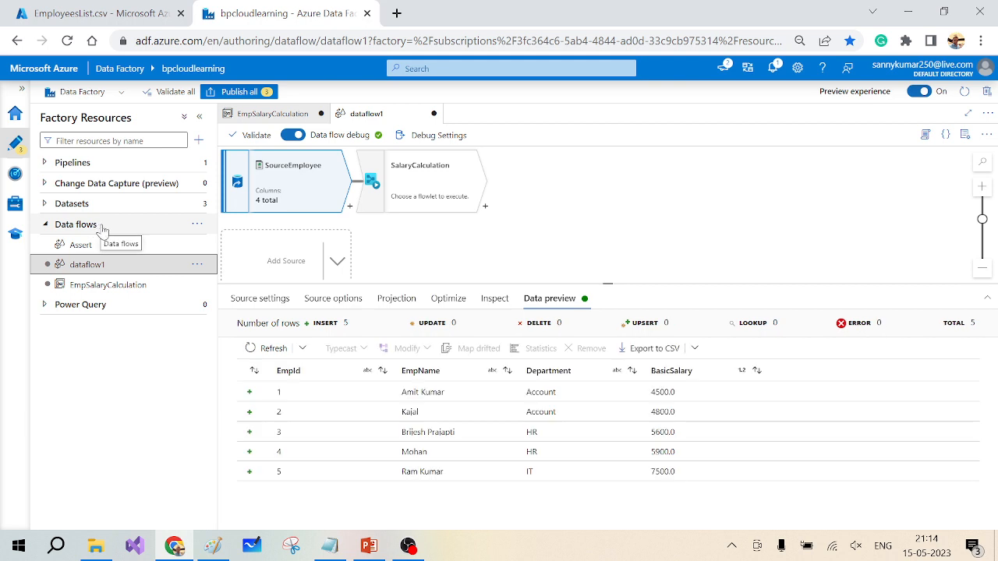
Examine the SalaryCalculation flowlet's input mapping and compare its output preview with the SourceEmployee data
left_click(421, 187)
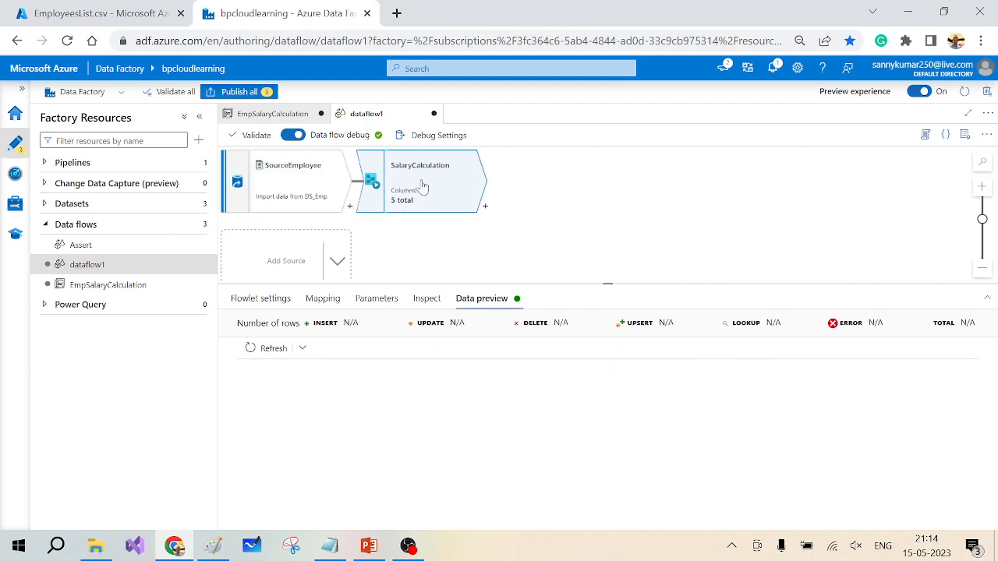
left_click(273, 348)
left_click(261, 298)
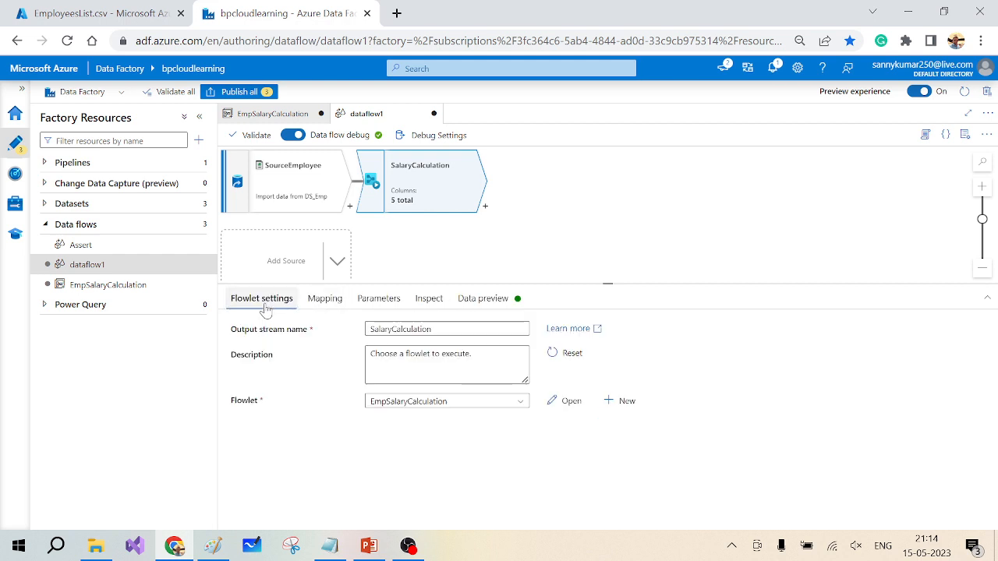
left_click(325, 298)
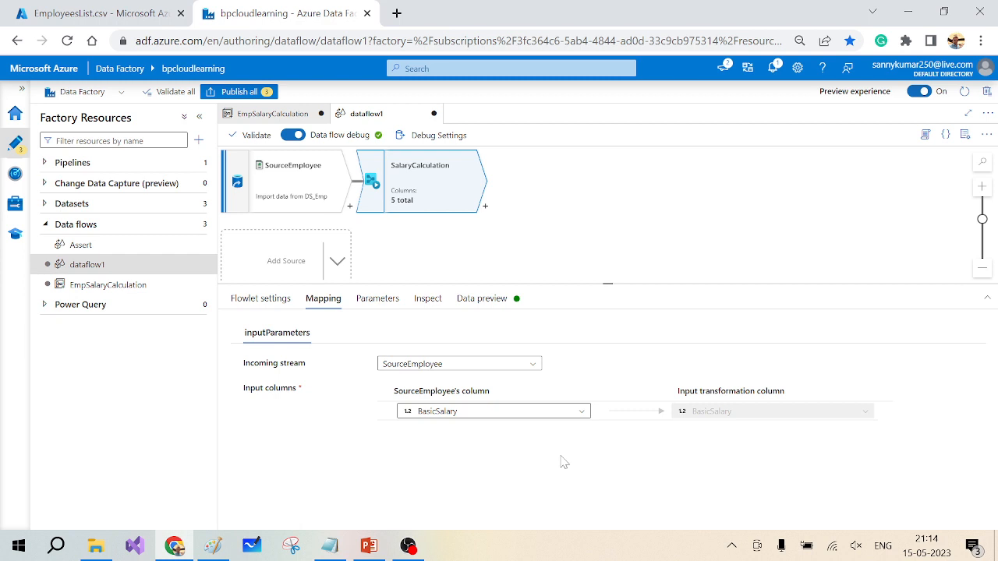
left_click(481, 300)
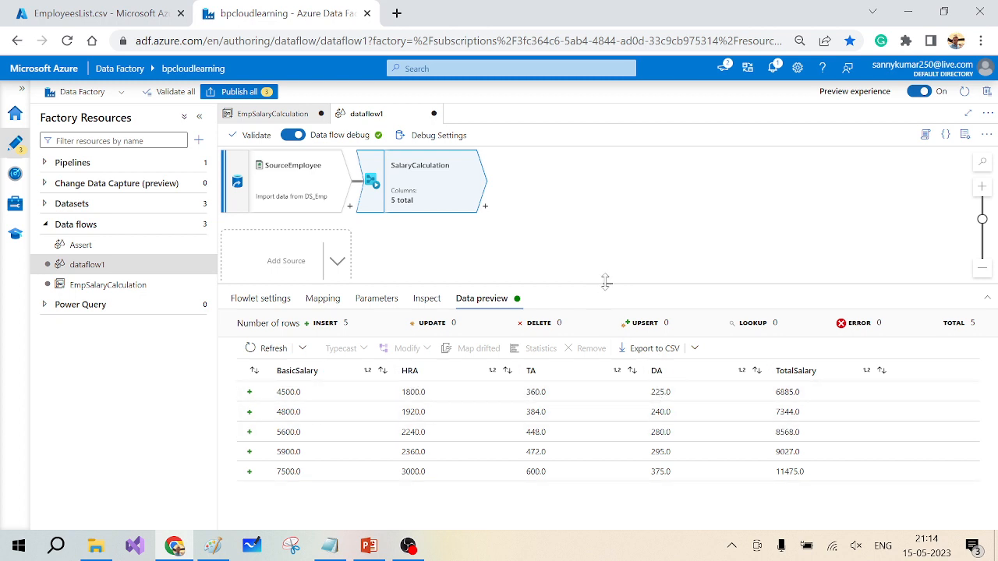
left_click_drag(605, 282, 602, 270)
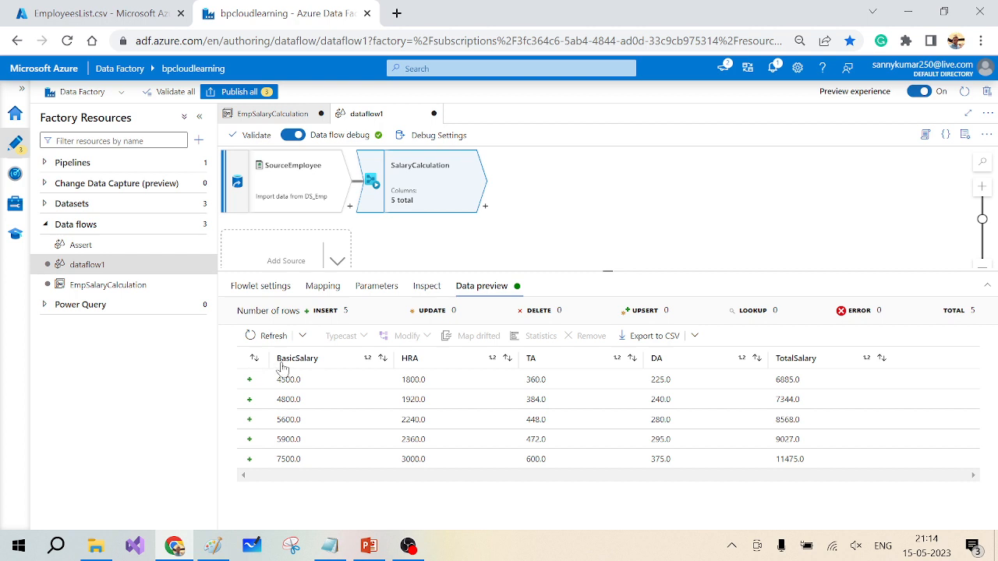
left_click(288, 188)
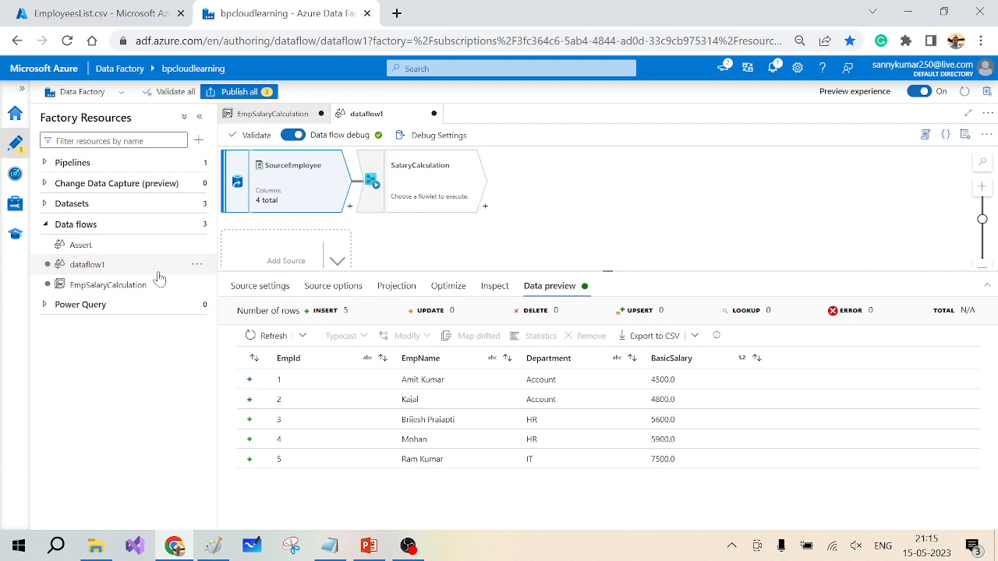
Add two string input columns to the EmpSalaryCalculation flowlet's inputParameters, placing one named EmpId above BasicSalary
left_click(122, 286)
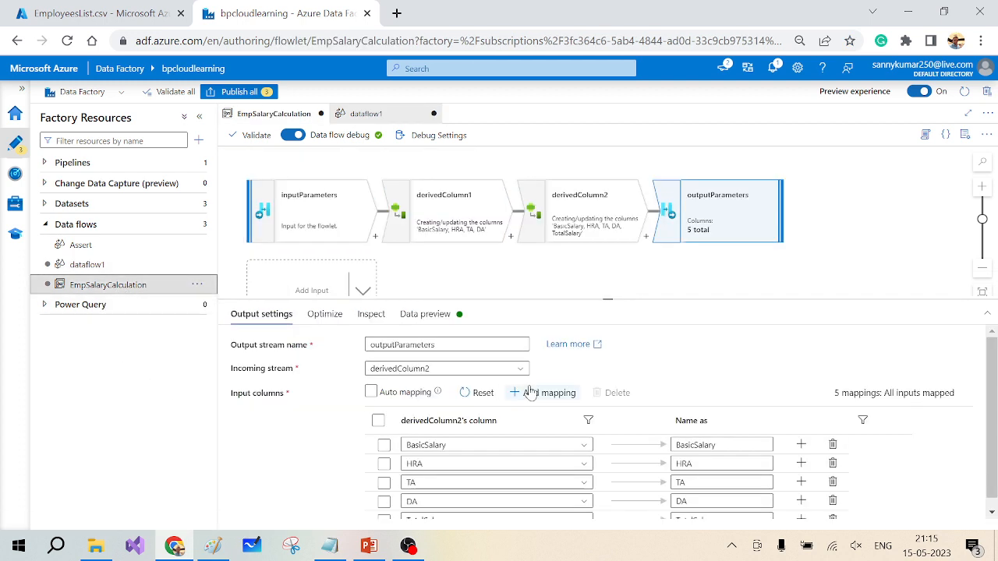
left_click(320, 226)
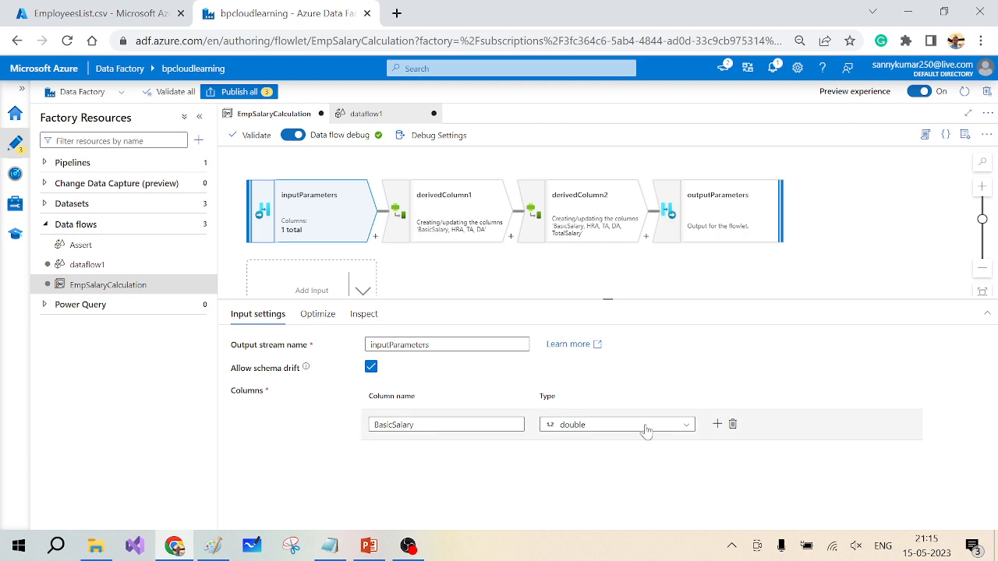
left_click(716, 425)
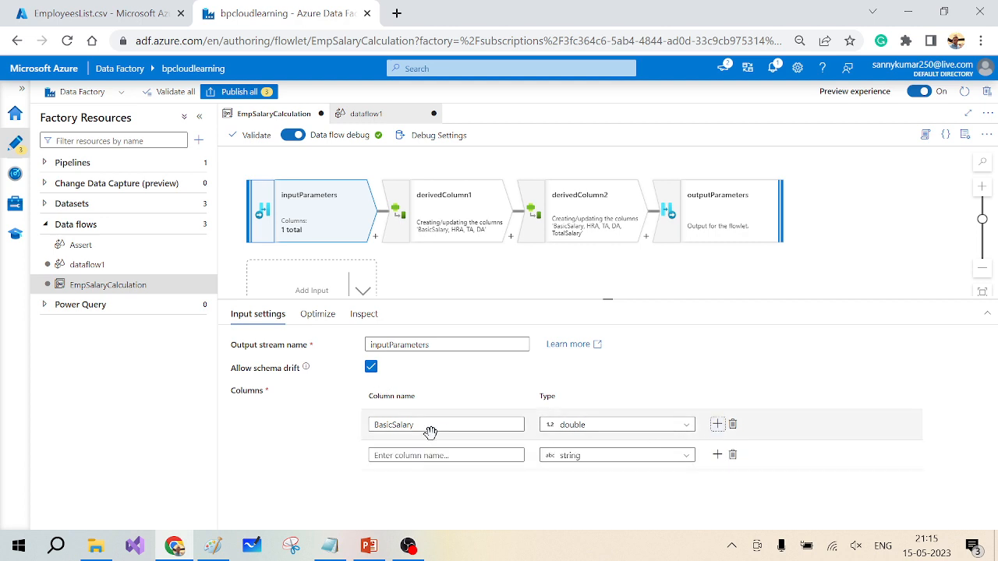
left_click(717, 455)
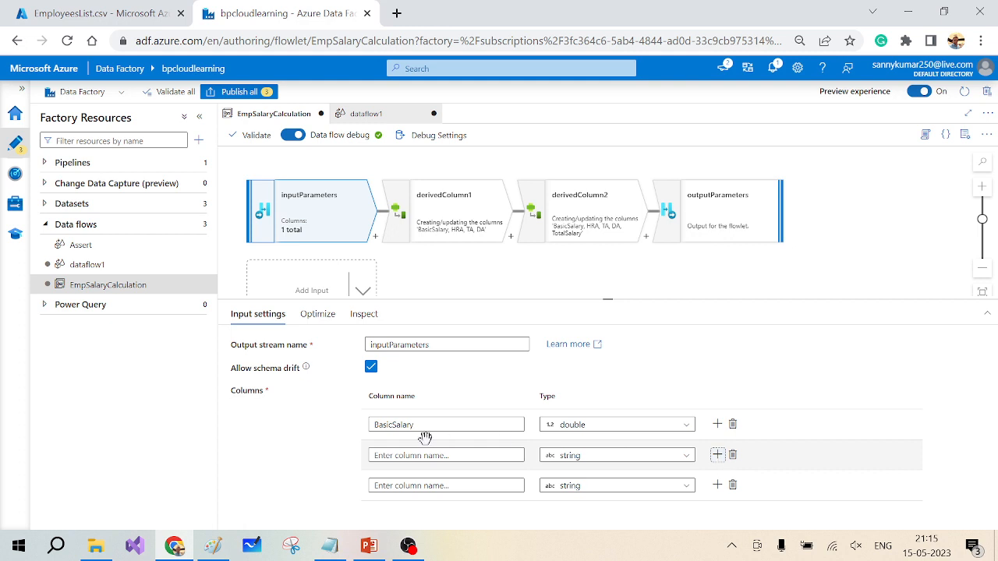
left_click_drag(367, 452, 363, 424)
left_click(375, 424)
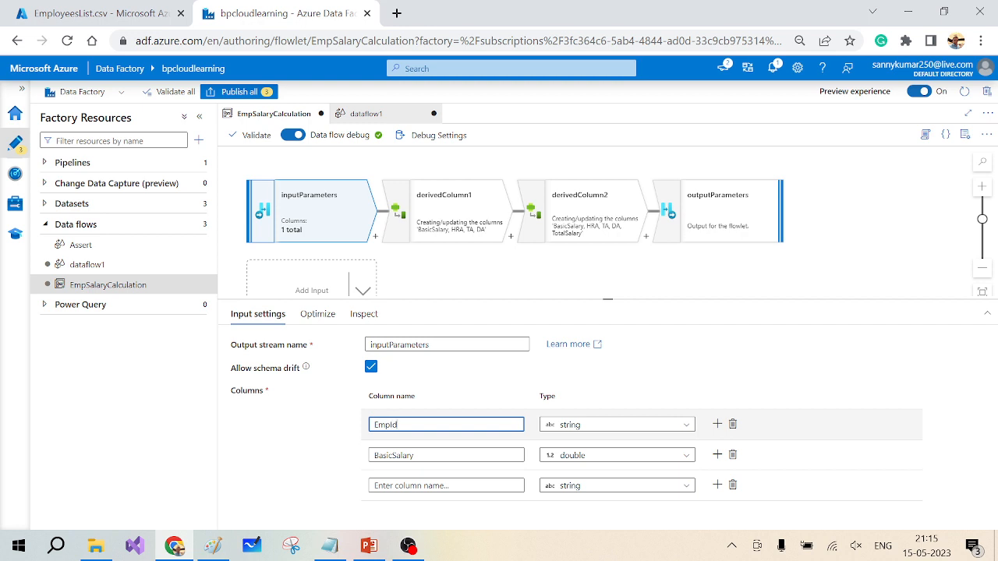
Move the remaining blank string column above BasicSalary in inputParameters and name it EmpName
left_click_drag(365, 484, 363, 447)
left_click(374, 455)
type("EmpName")
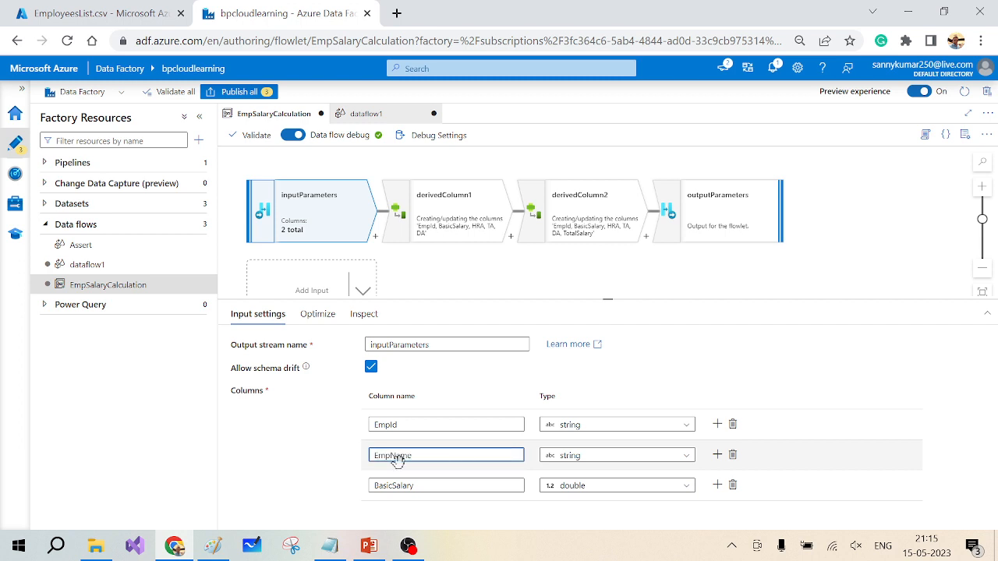
Add a string input column named Department to inputParameters and place it between EmpName and BasicSalary
left_click(717, 456)
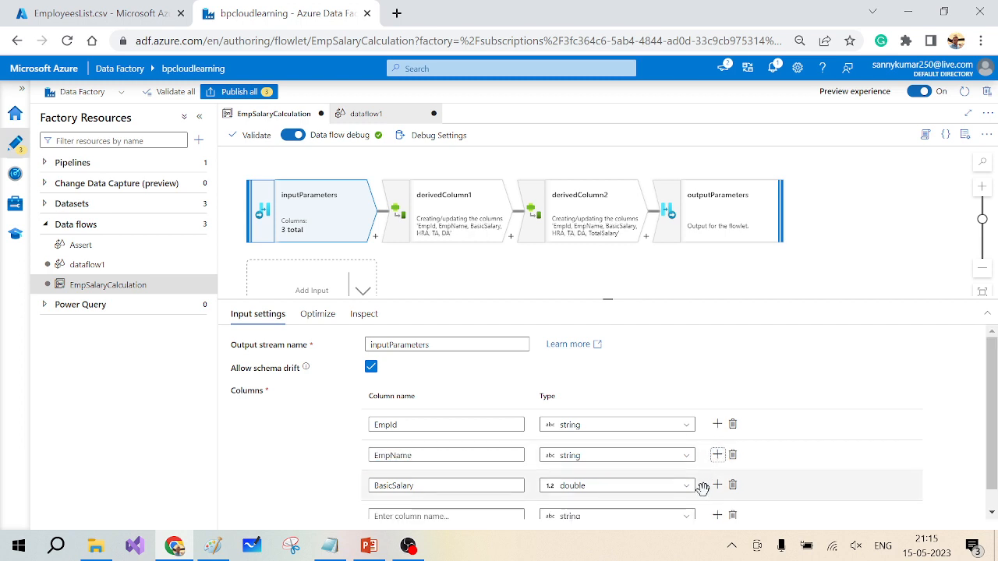
left_click(499, 515)
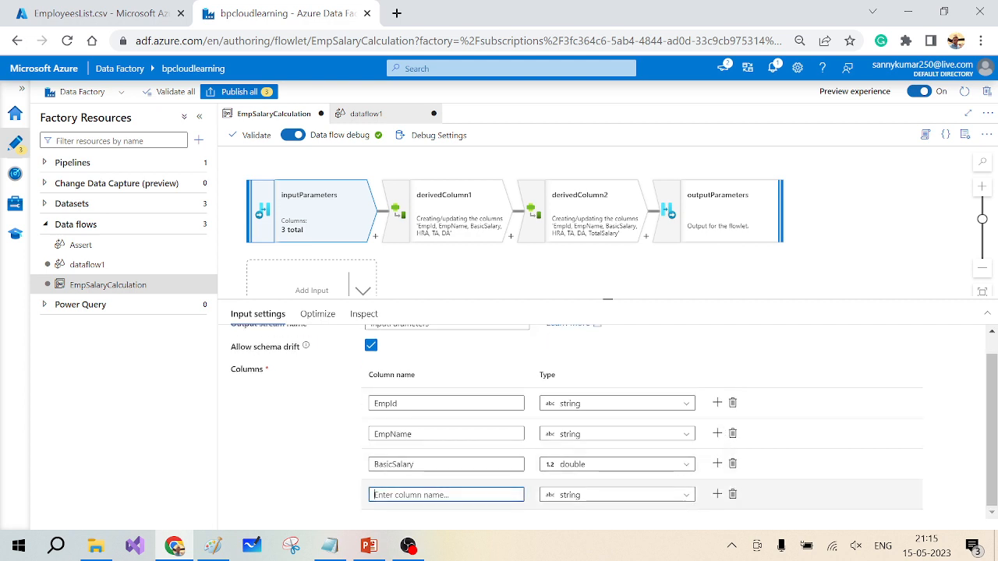
type("De")
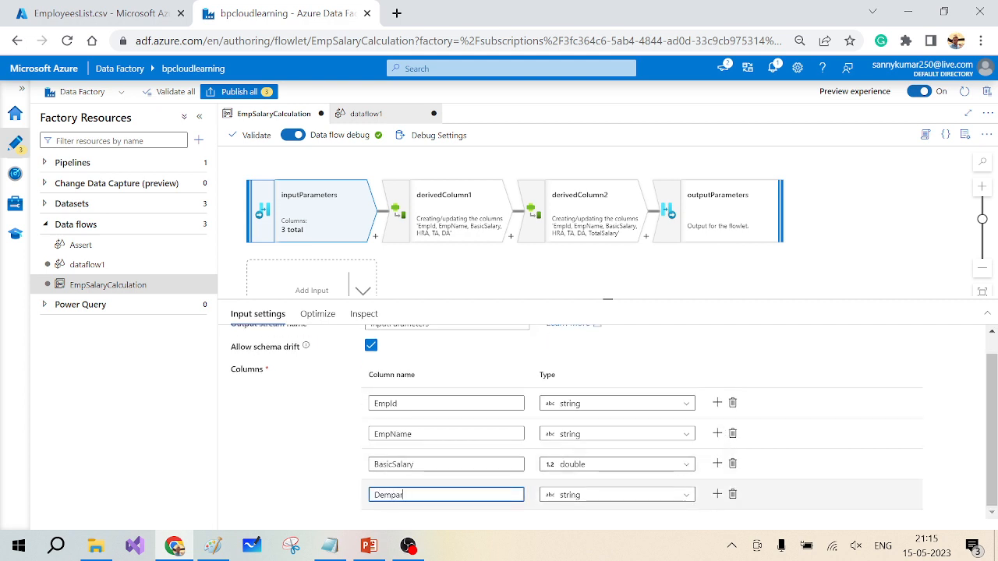
type("mpar")
key("BackSpace")
key("BackSpace")
key("BackSpace")
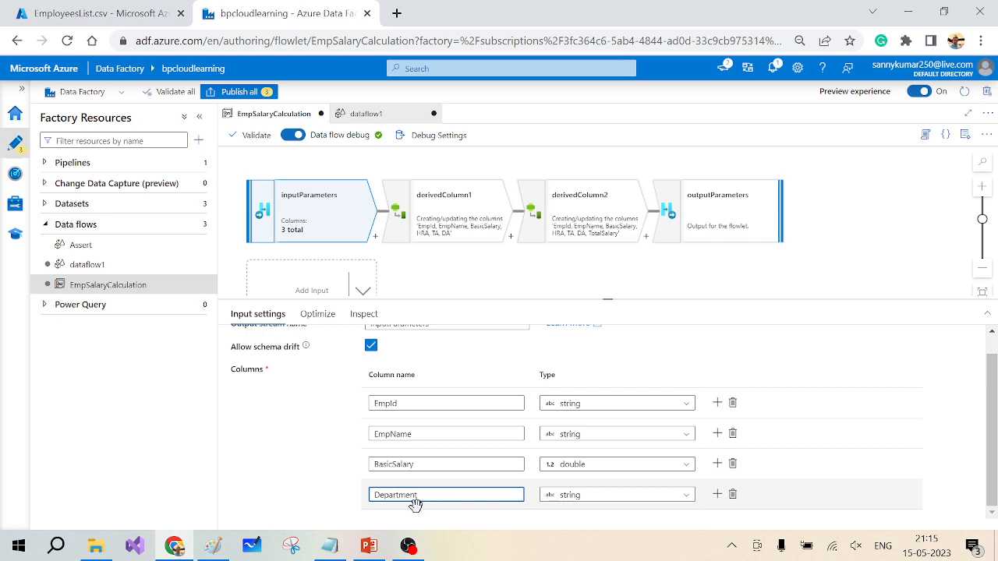
left_click_drag(363, 493, 368, 452)
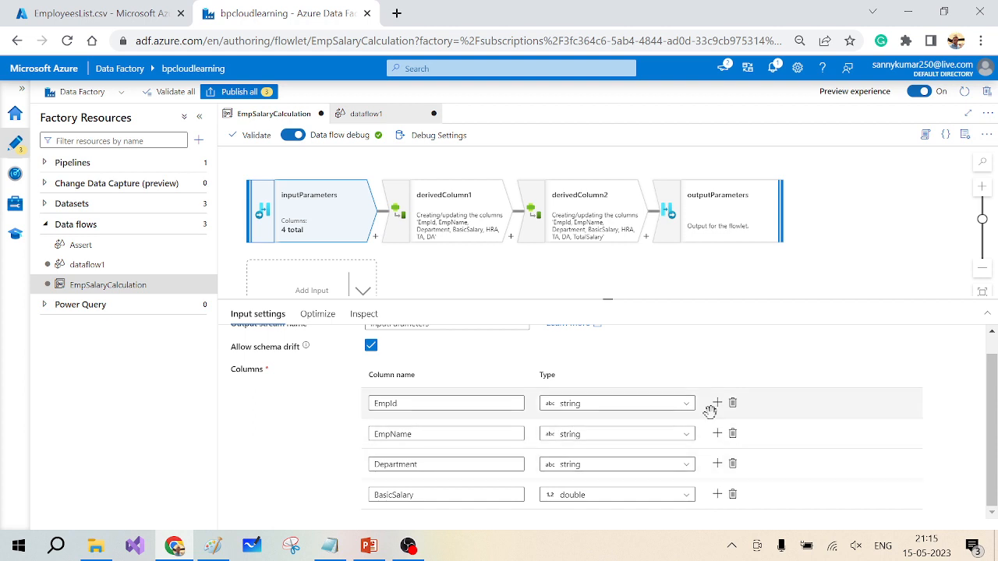
Add three fixed mappings to the outputParameters input columns, with auto mapping left off
left_click(728, 200)
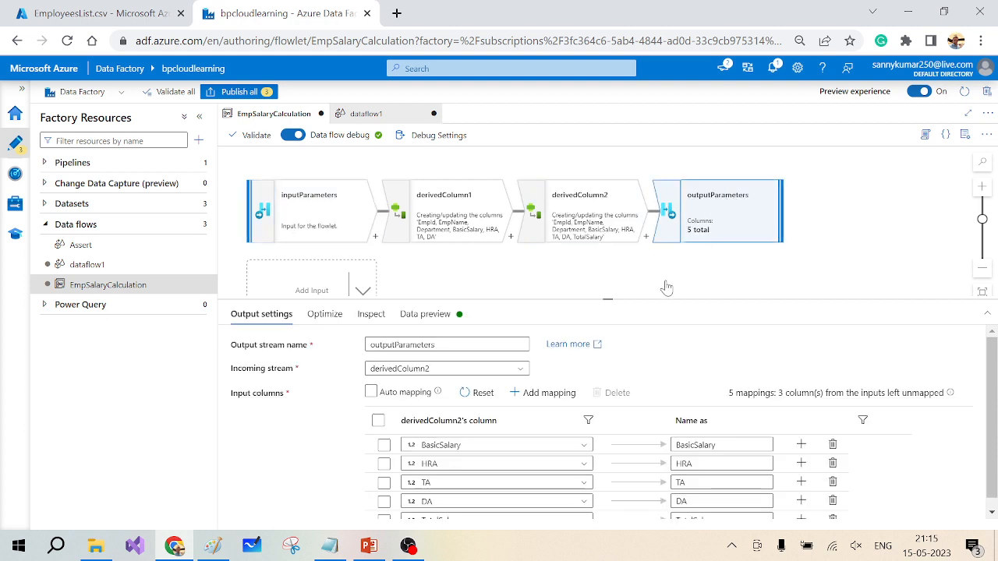
scroll(633, 413, "down", 1)
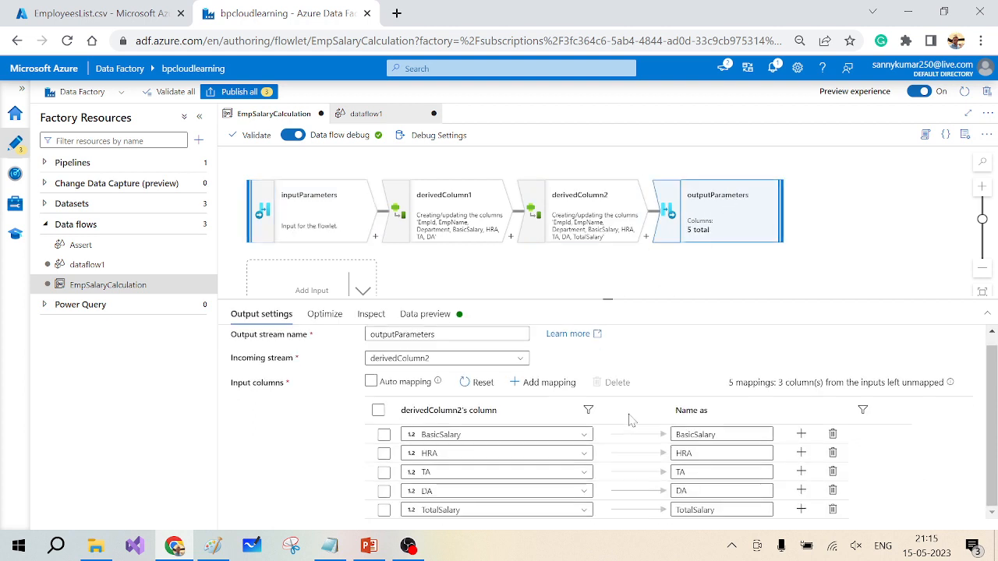
left_click(369, 382)
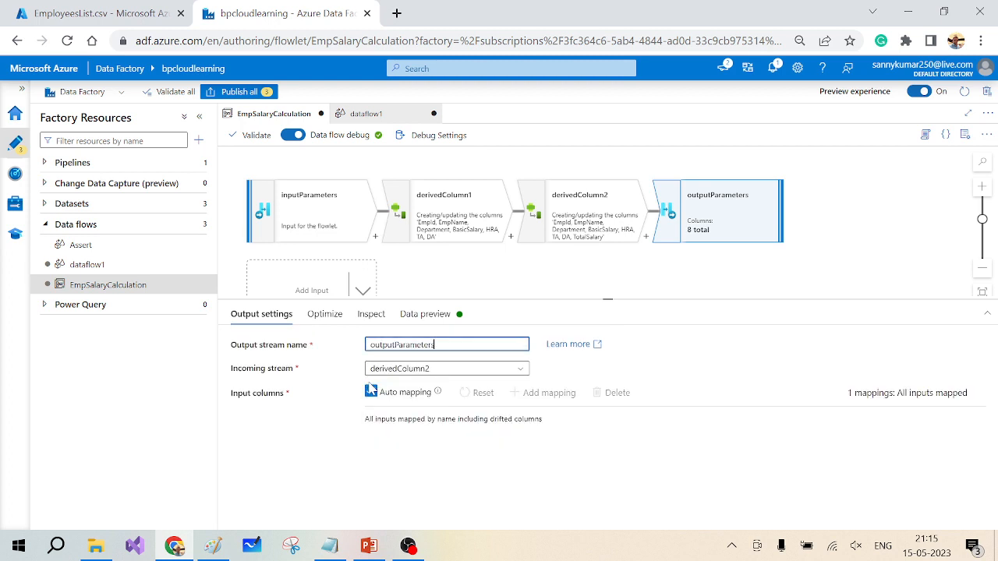
left_click(370, 392)
scroll(348, 441, "down", 1)
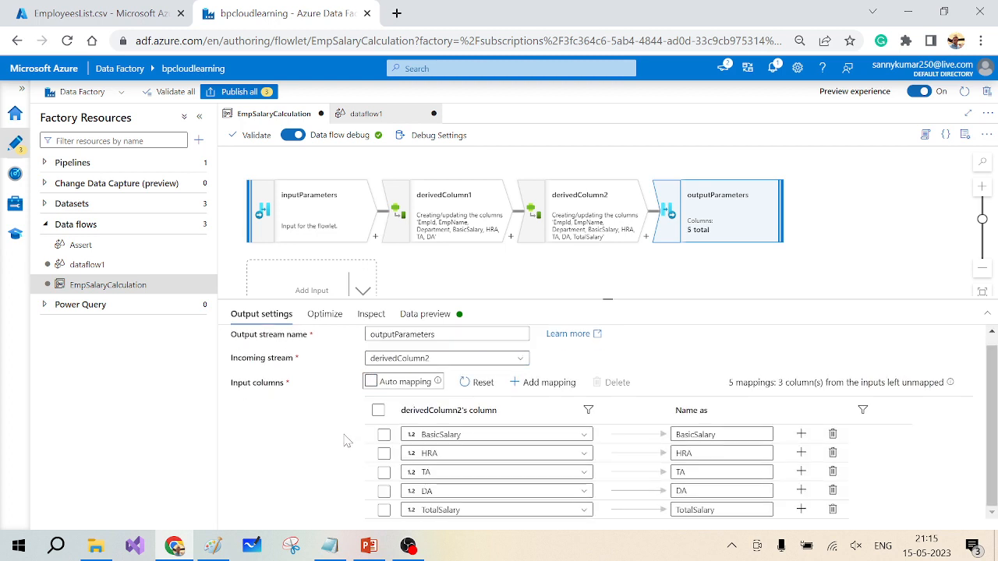
left_click(537, 386)
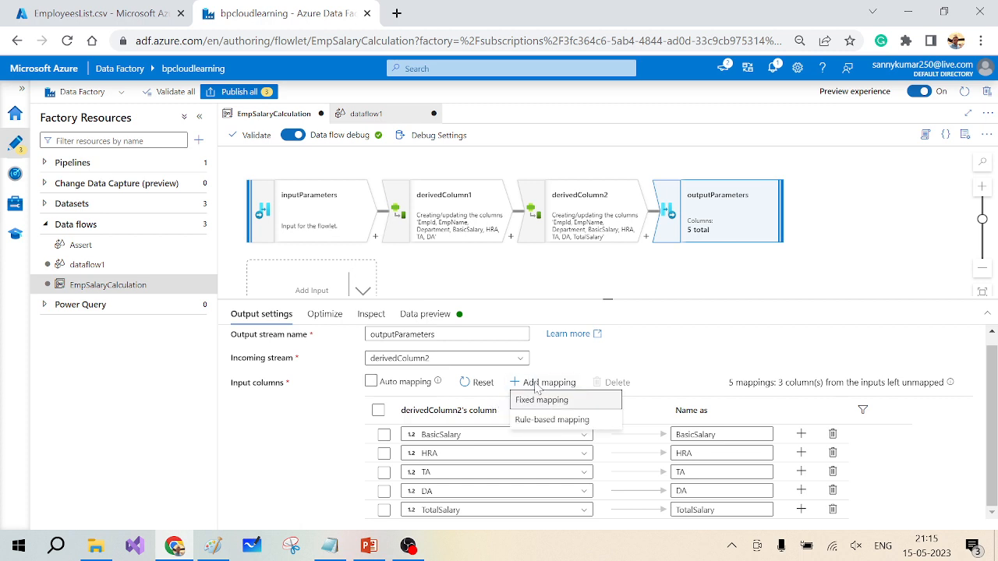
left_click(549, 401)
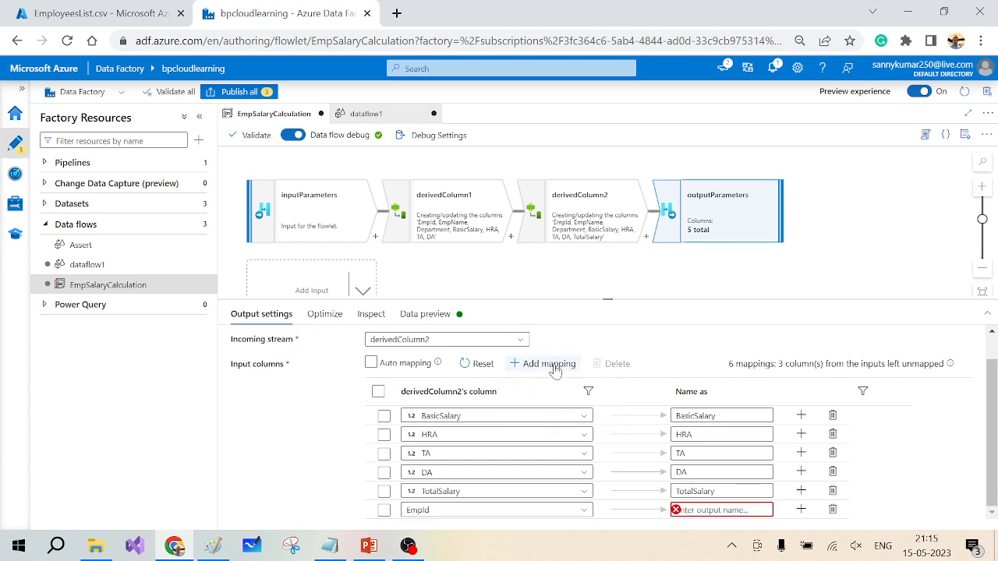
left_click(551, 365)
left_click(553, 382)
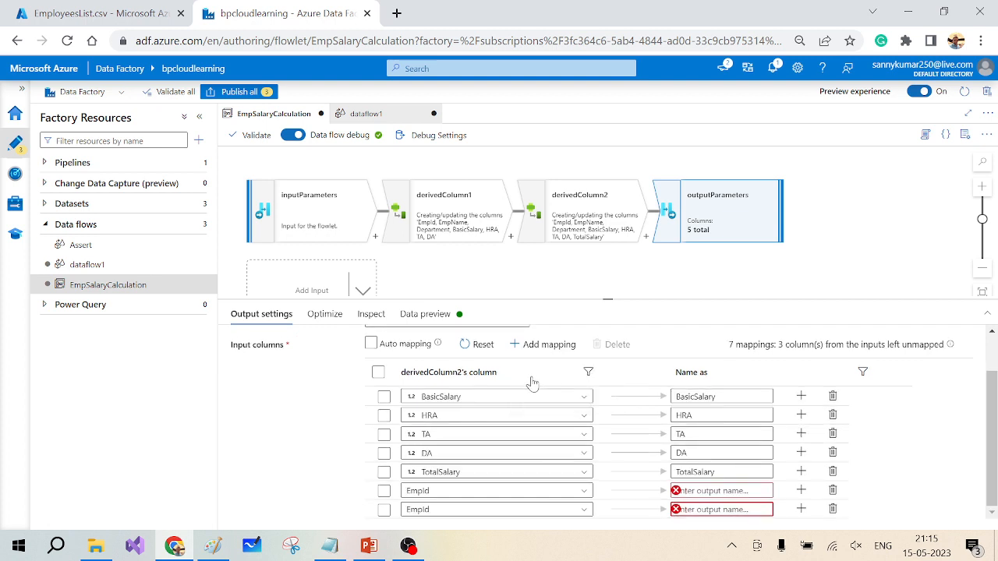
left_click(554, 346)
left_click(558, 364)
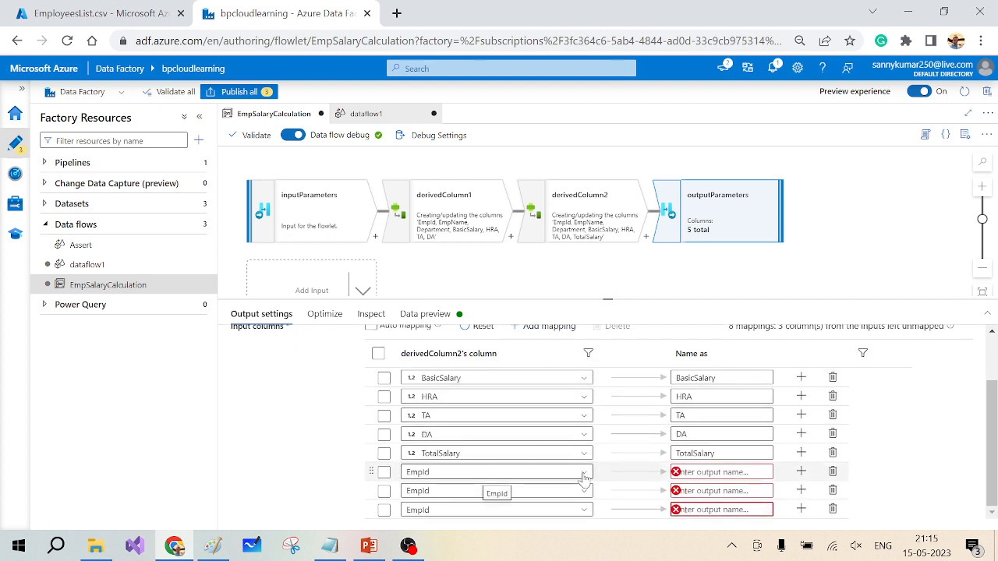
Map two of the new output rows to EmpName and Department, and name the remaining EmpId row's output EmpId
left_click(583, 509)
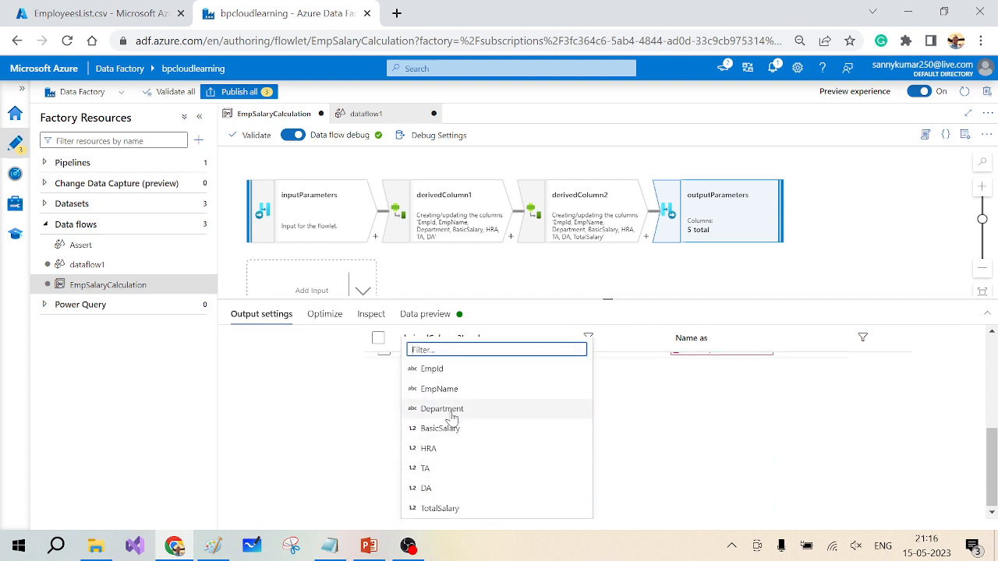
left_click(450, 388)
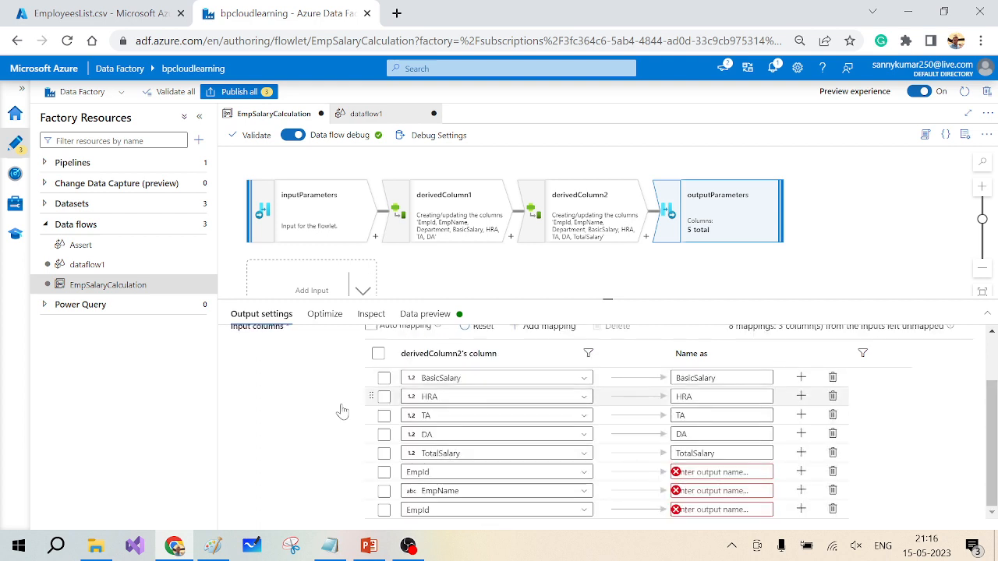
left_click(584, 509)
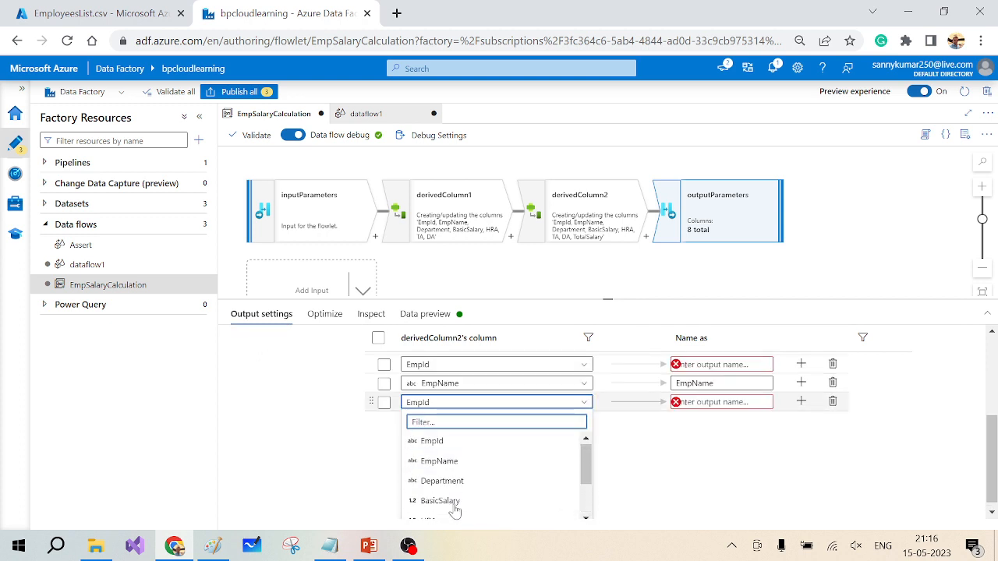
left_click(448, 481)
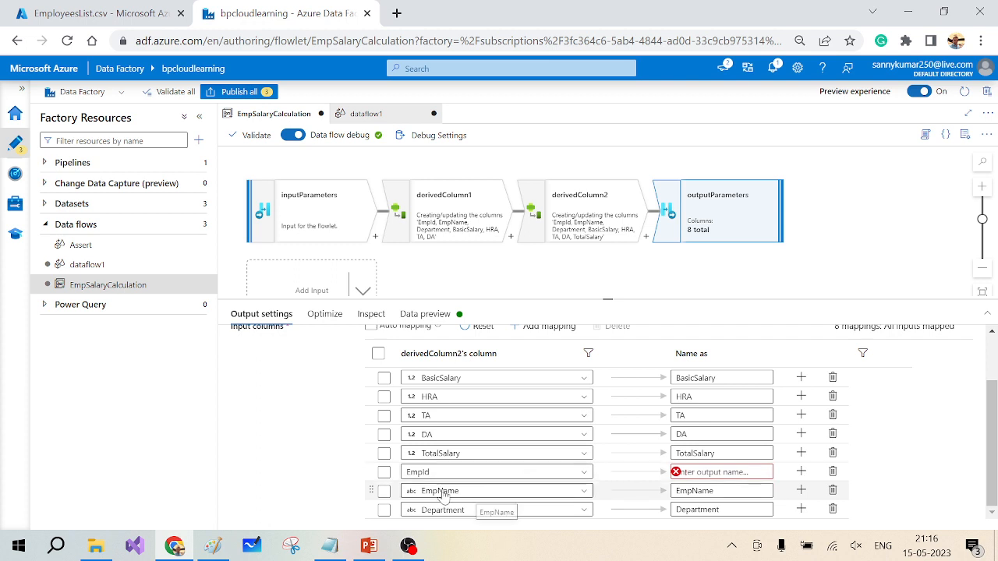
left_click(721, 472)
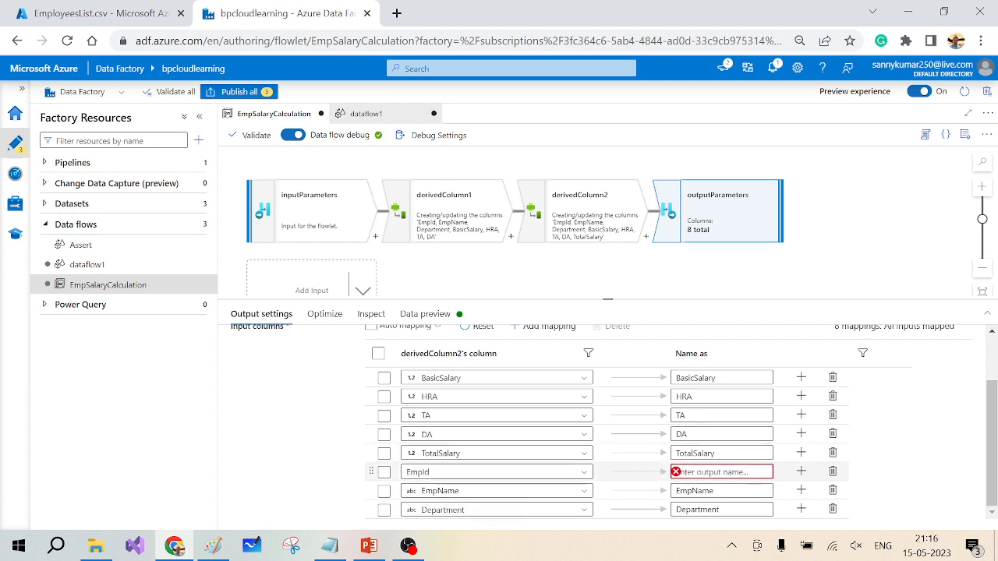
type("EmpId")
left_click(904, 465)
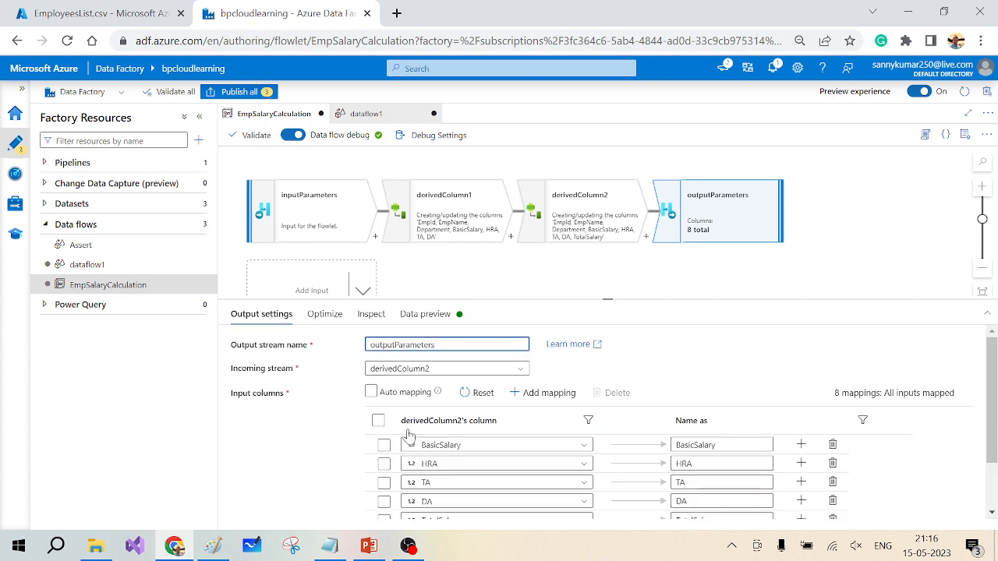
Reorder the outputParameters mappings so EmpId comes first and EmpName and Department sit between BasicSalary and HRA
scroll(408, 437, "down", 2)
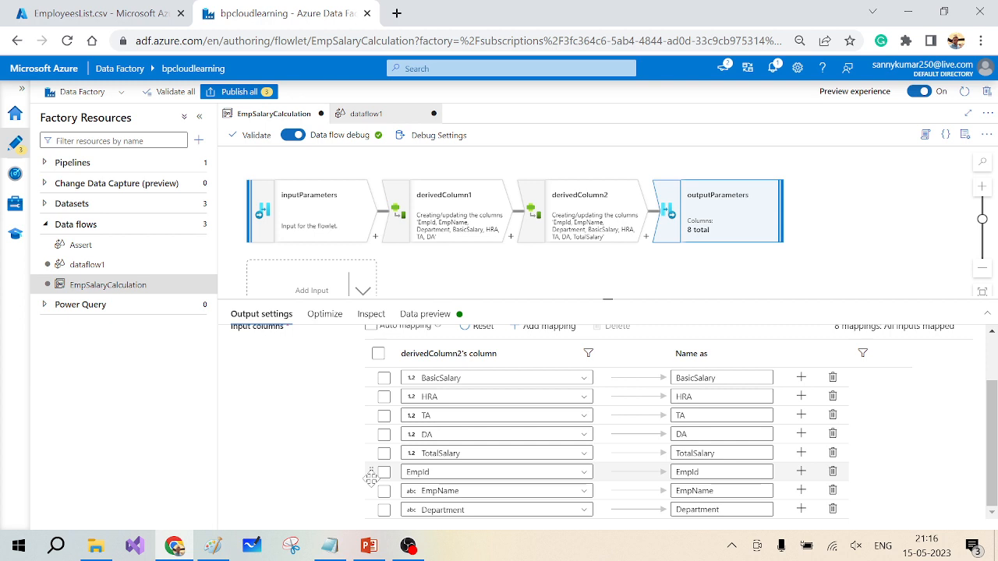
left_click_drag(371, 474, 370, 380)
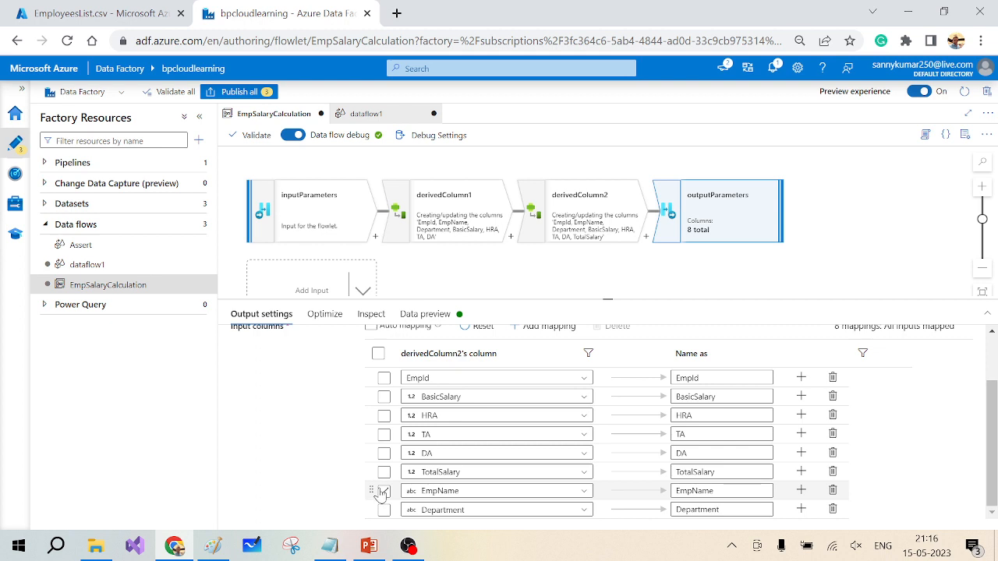
left_click_drag(372, 489, 373, 397)
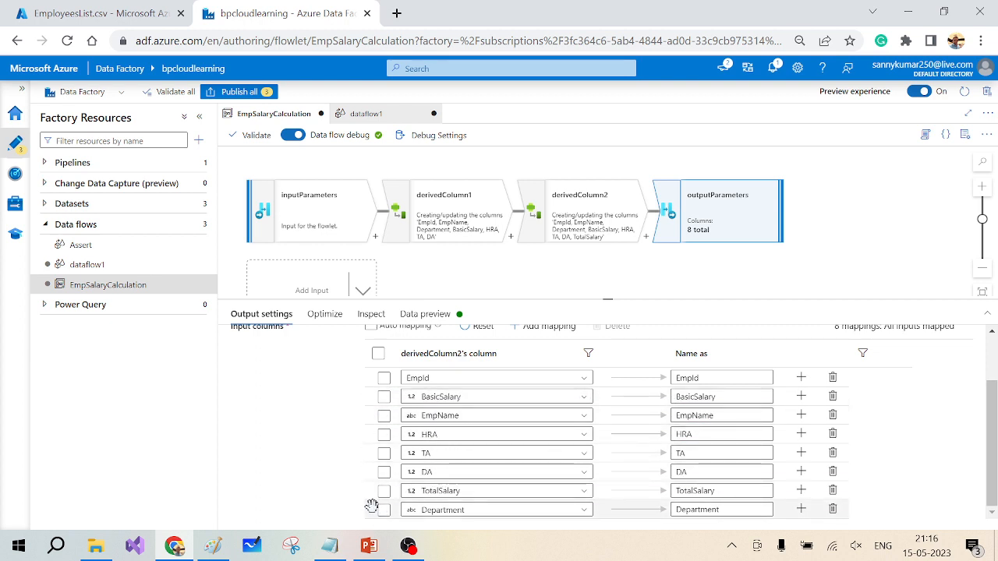
left_click_drag(372, 506, 369, 419)
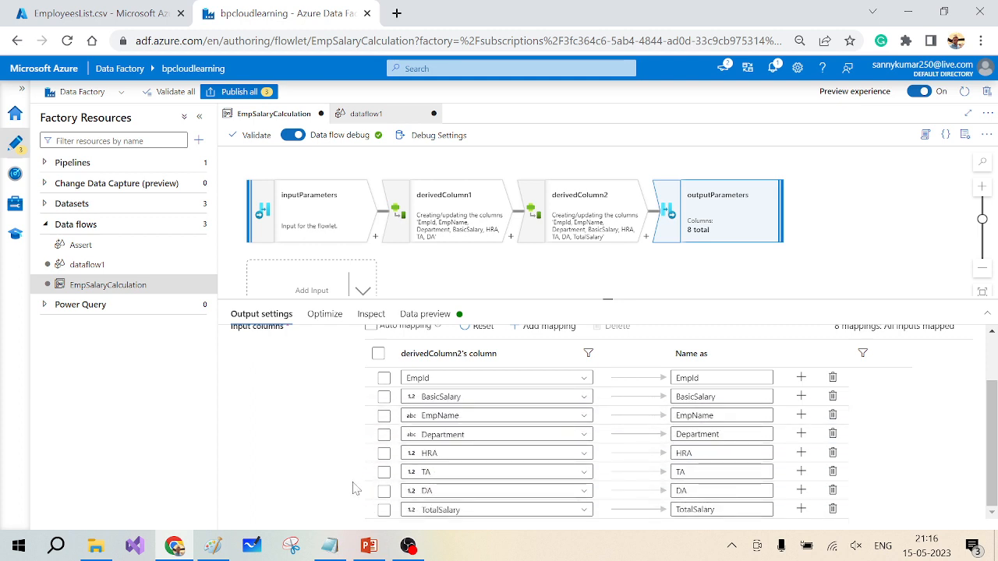
scroll(356, 489, "up", 1)
scroll(356, 489, "down", 1)
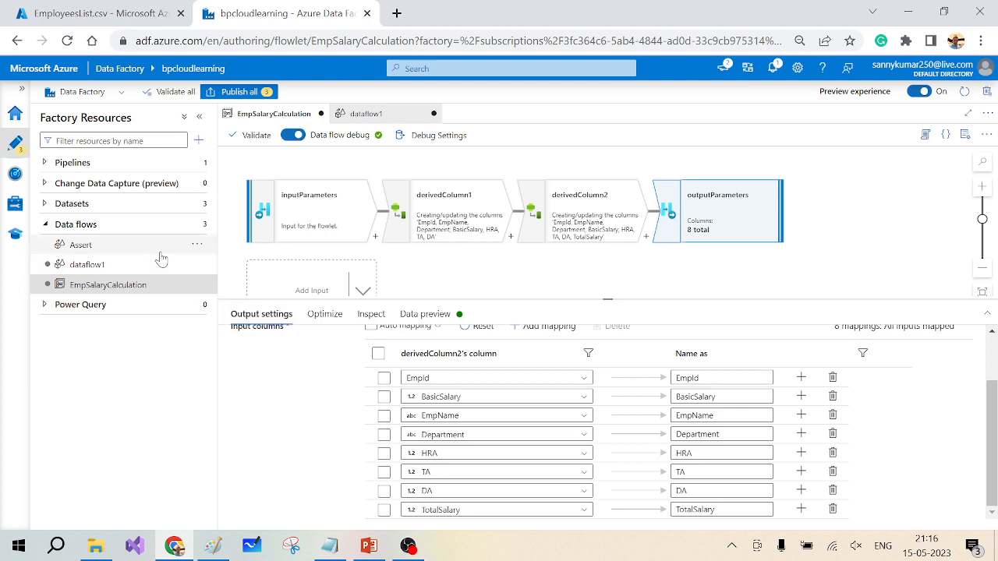
Refresh the data preview of the SalaryCalculation flowlet in dataflow1 and examine the employee and salary columns
left_click(87, 265)
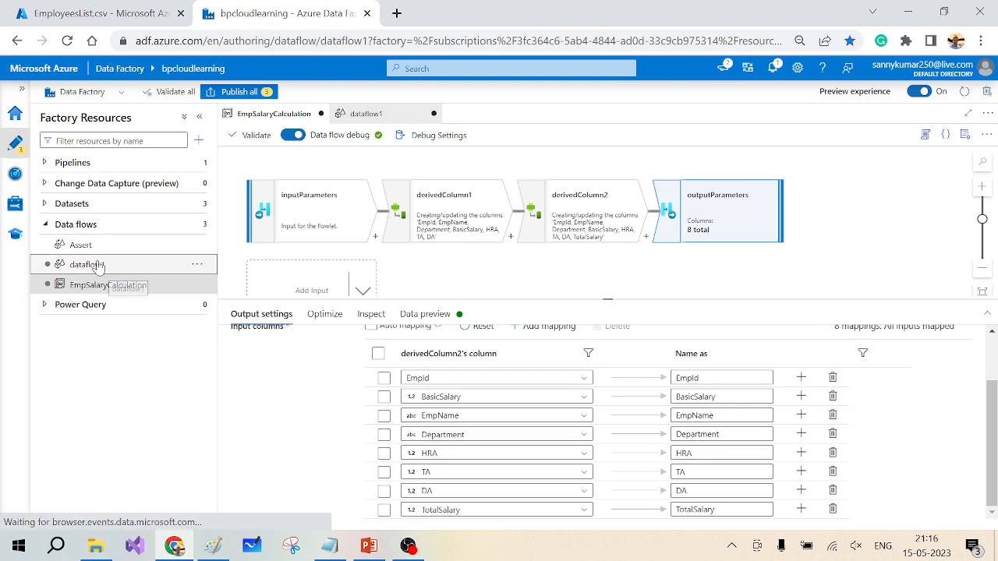
left_click(425, 196)
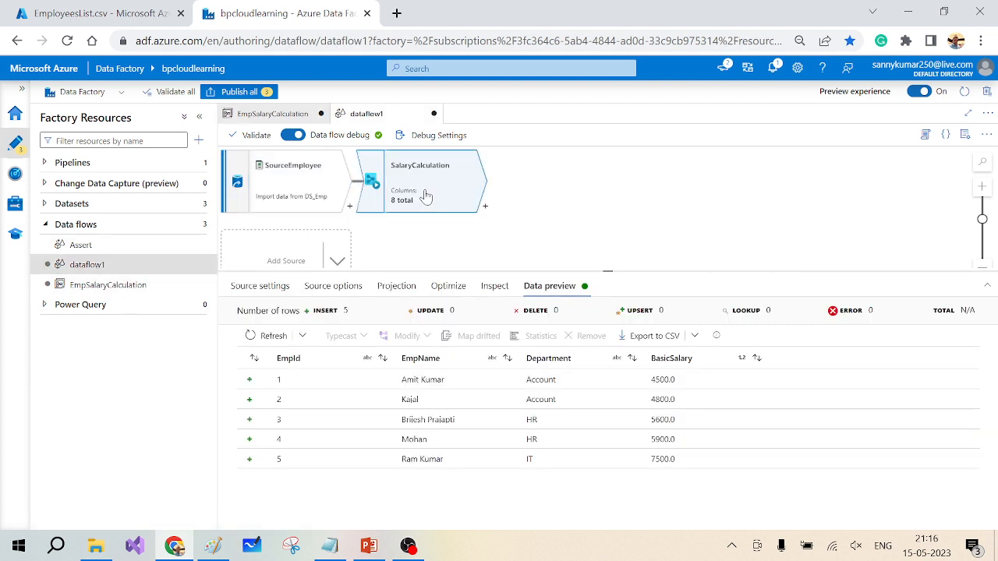
left_click(265, 335)
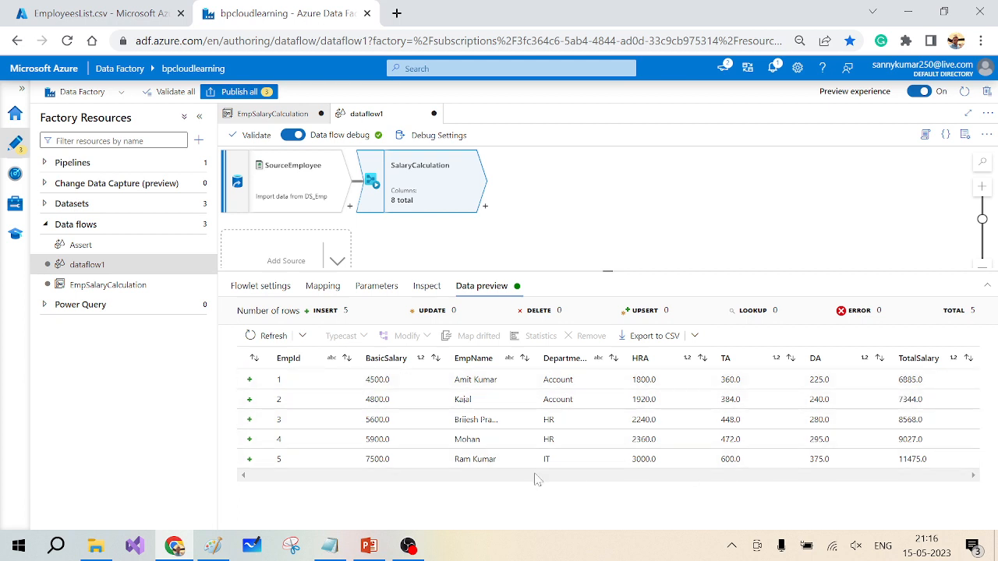
left_click(486, 208)
left_click(729, 197)
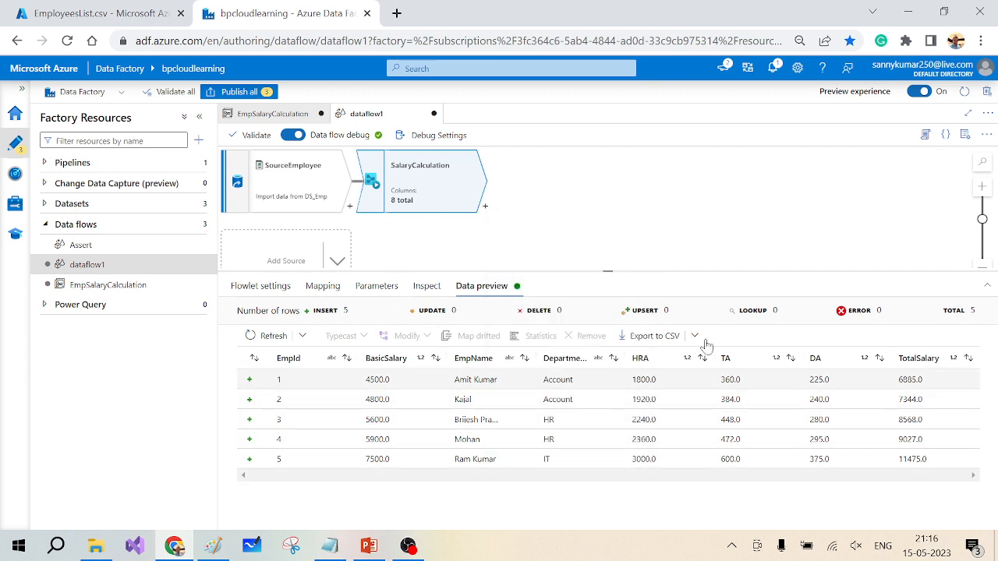
Switch to the Azure portal and examine the employee rows of the EmployeesList.csv blob
left_click(110, 7)
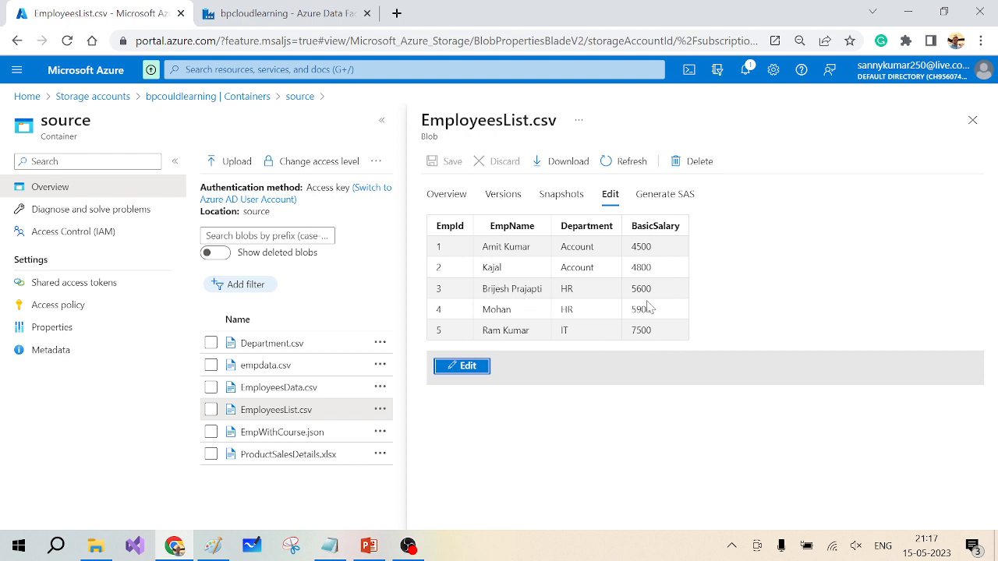
Switch back to Azure Data Factory and create a new mapping data flow
left_click(280, 14)
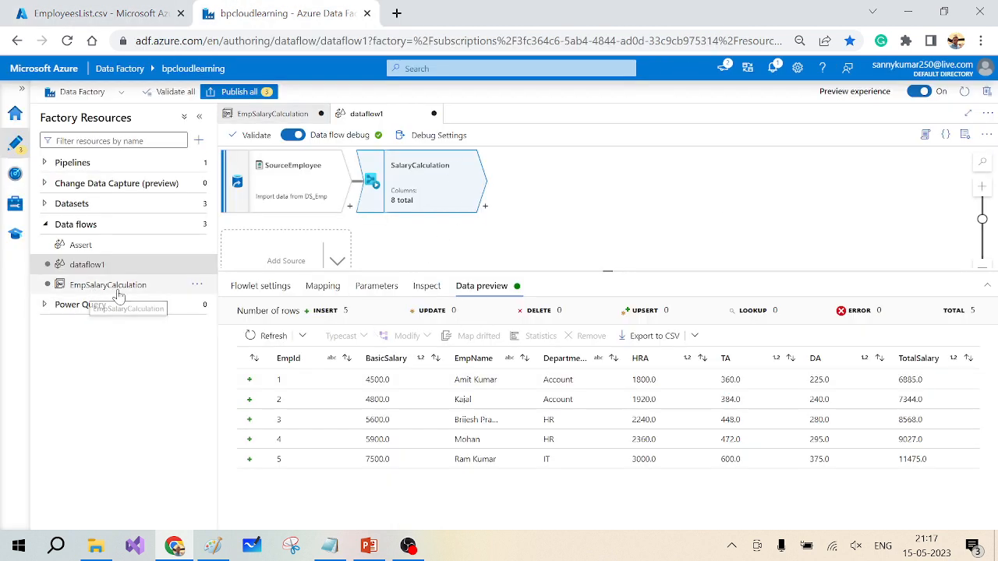
left_click(199, 224)
left_click(253, 243)
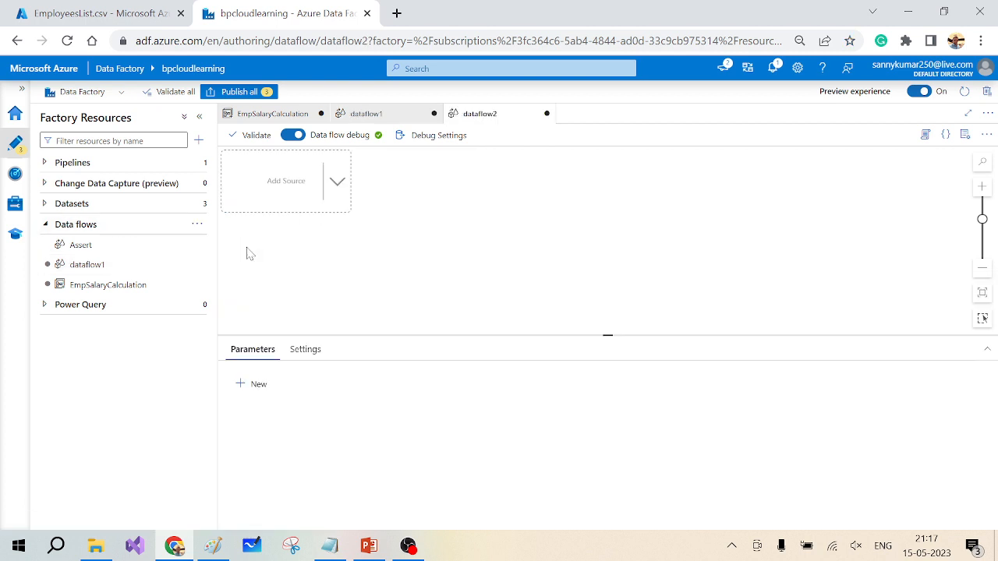
Add a source to dataflow2 that reads from the DS_Emp dataset
left_click(297, 196)
scroll(448, 389, "down", 2)
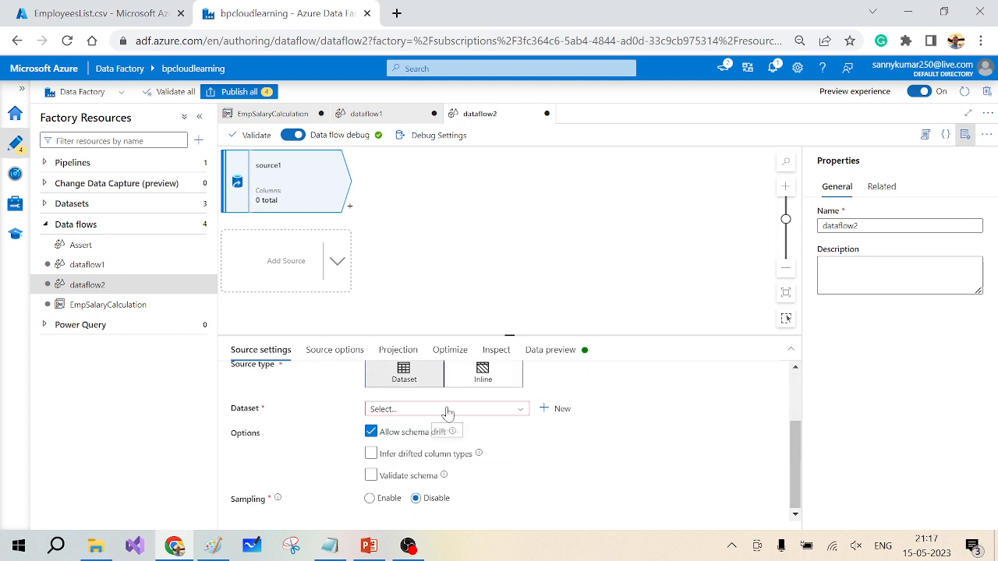
left_click(519, 408)
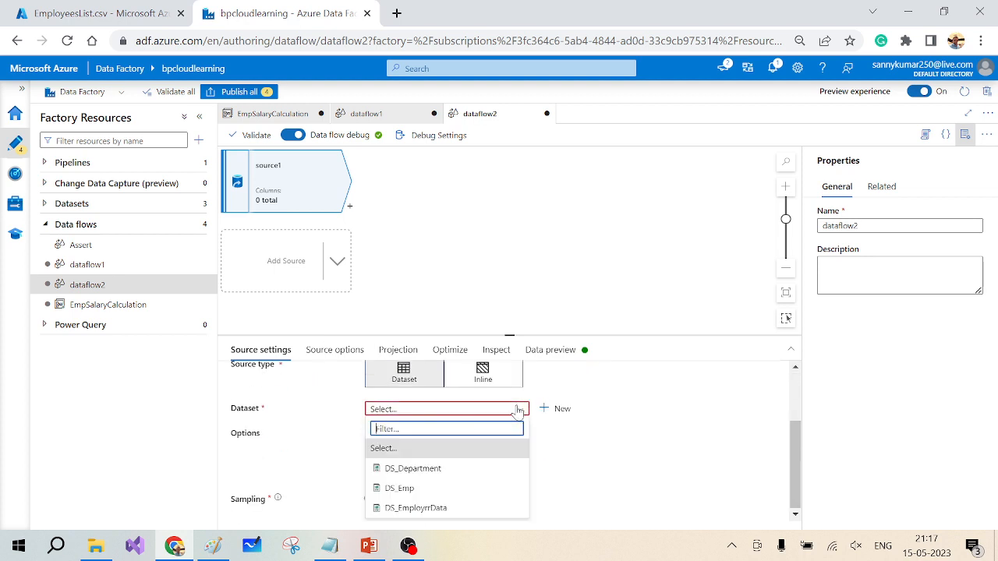
left_click(399, 488)
scroll(623, 460, "up", 2)
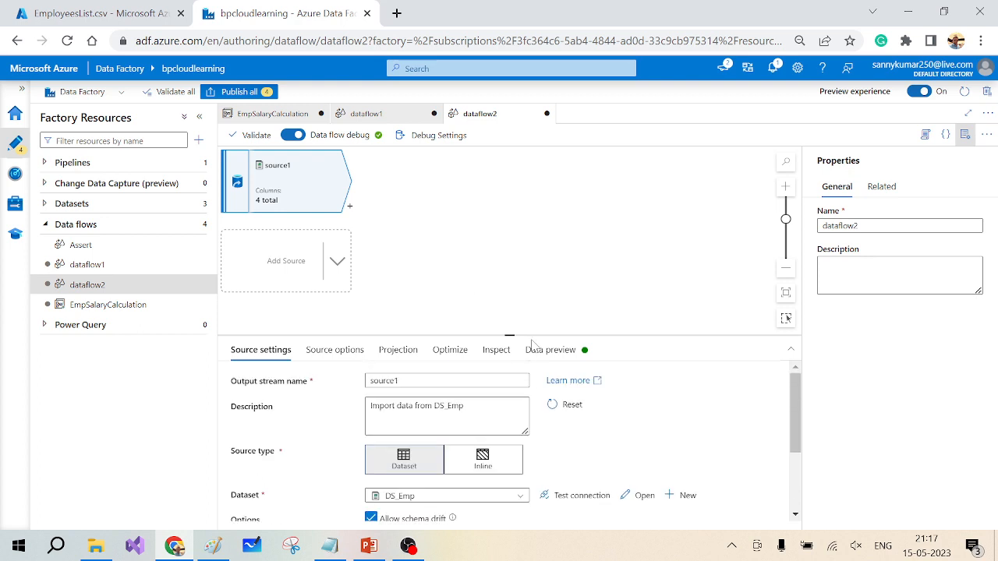
Add a Flowlet transformation after source1 that runs EmpSalaryCalculation, and check its input column mapping and data preview
left_click(350, 209)
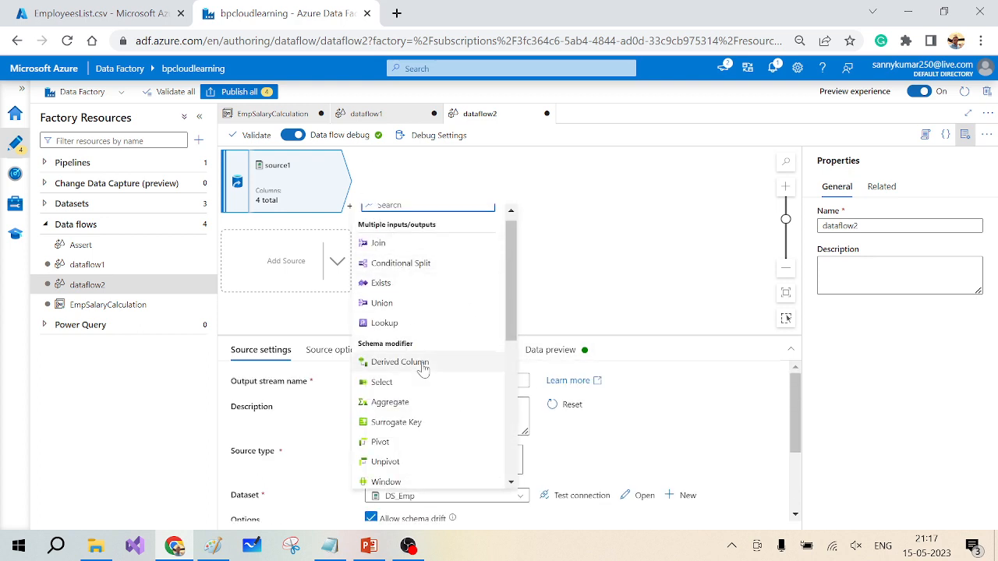
scroll(413, 390, "down", 5)
left_click(378, 440)
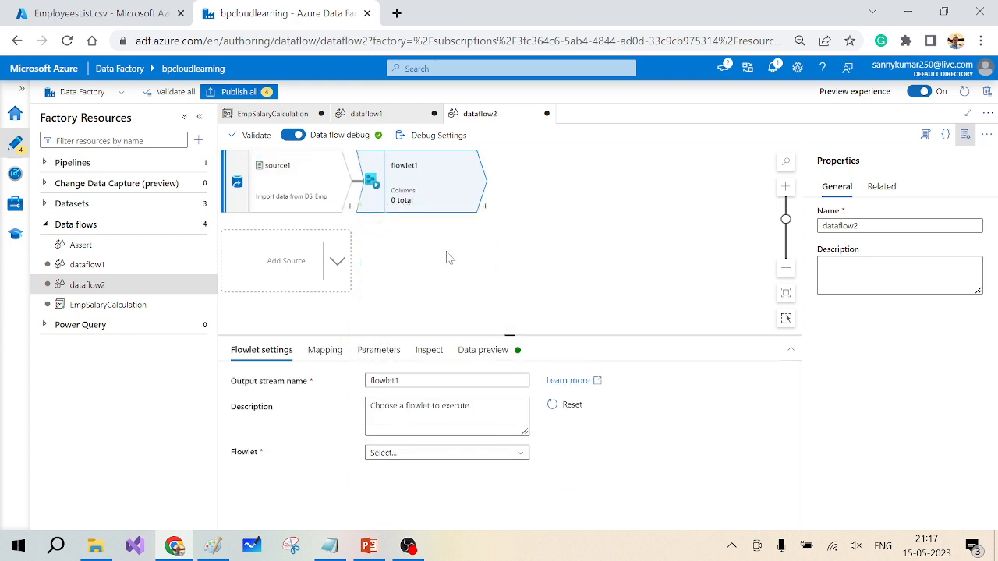
left_click_drag(468, 334, 474, 268)
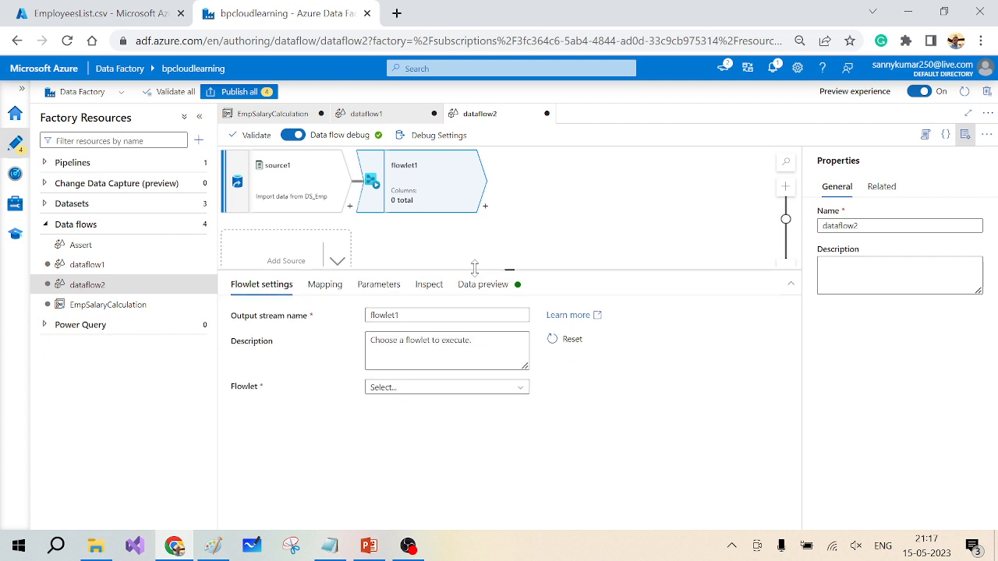
left_click(410, 388)
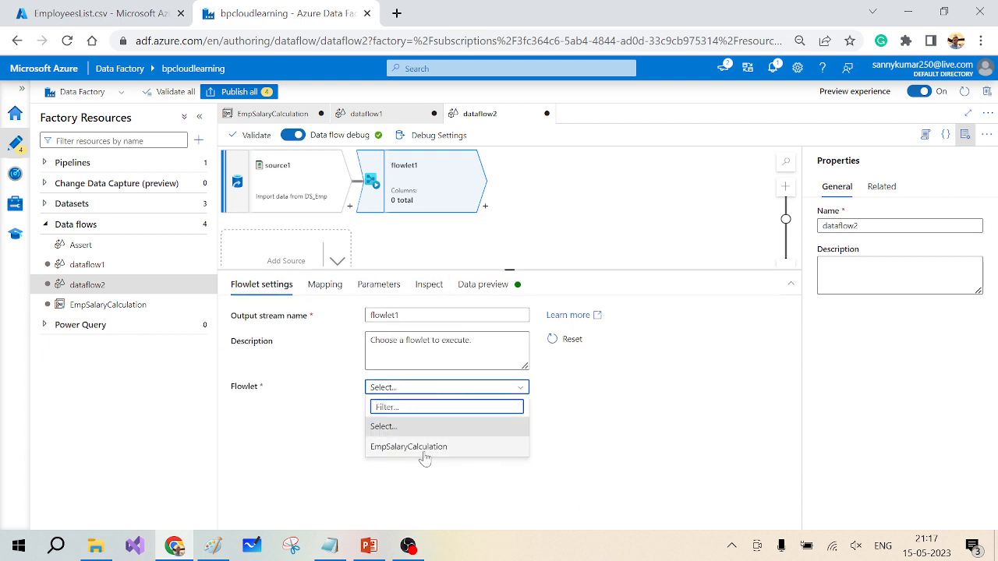
left_click(417, 447)
left_click(324, 285)
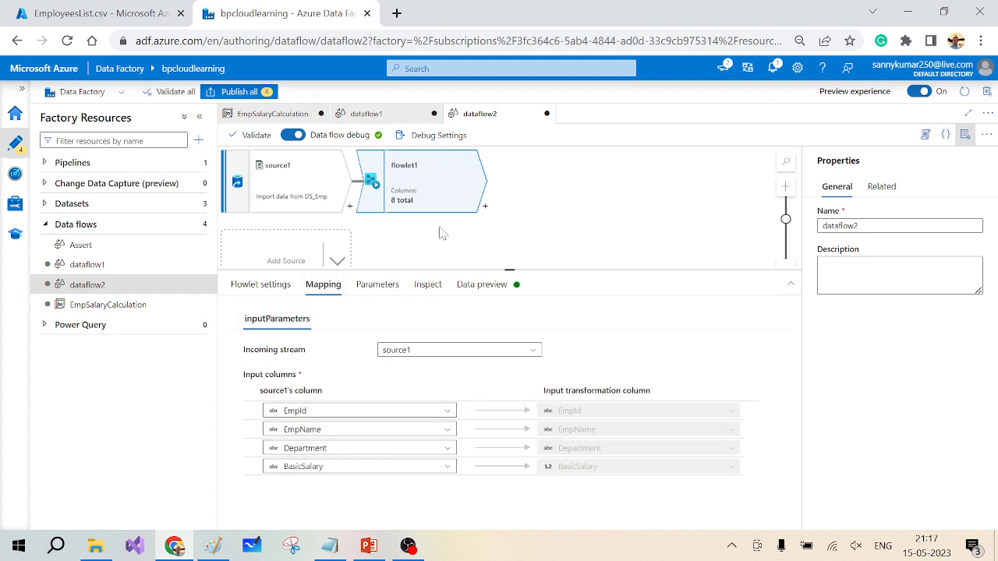
left_click(483, 284)
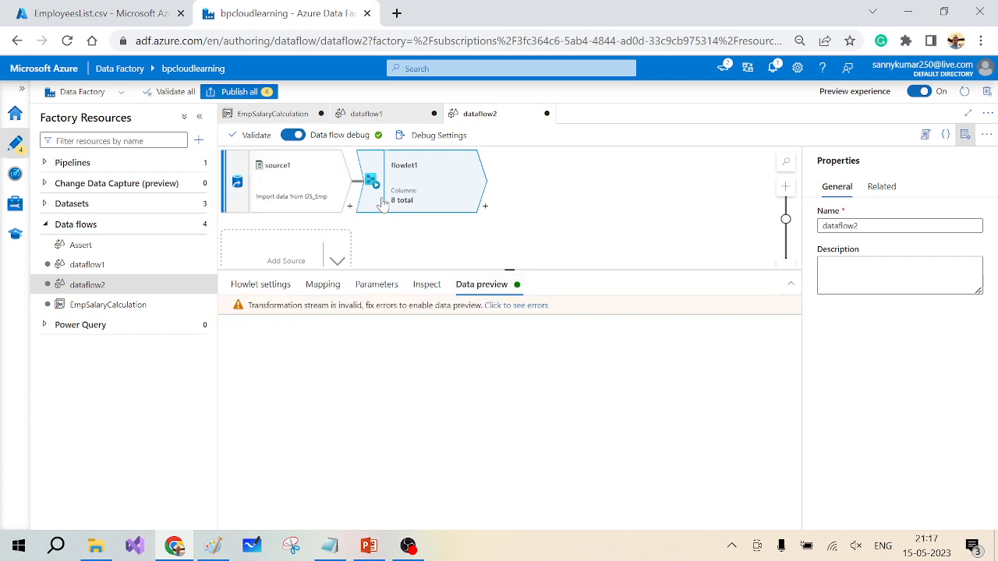
Set the BasicSalary column's type to double in the projection of source1
left_click(289, 181)
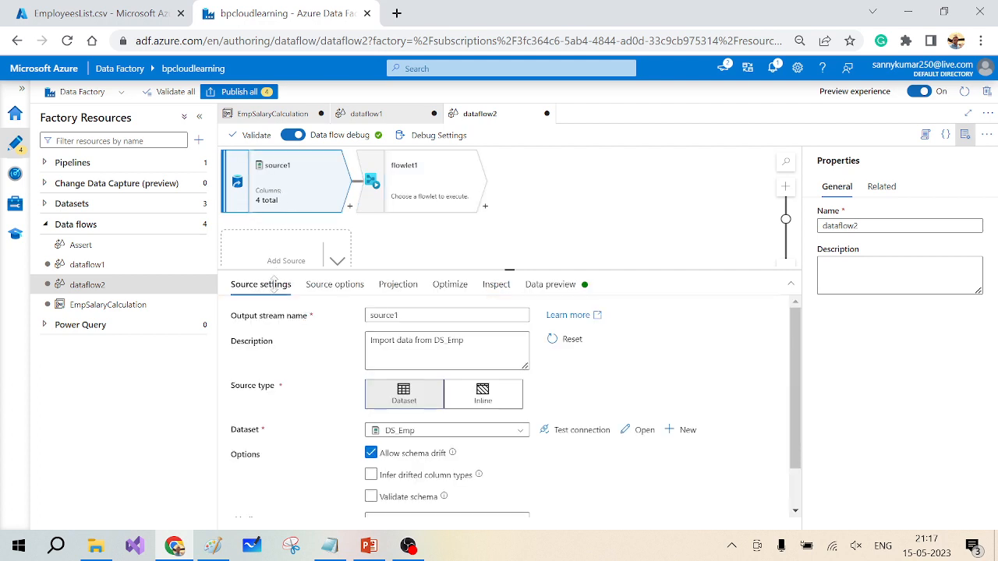
scroll(392, 362, "down", 1)
left_click(397, 285)
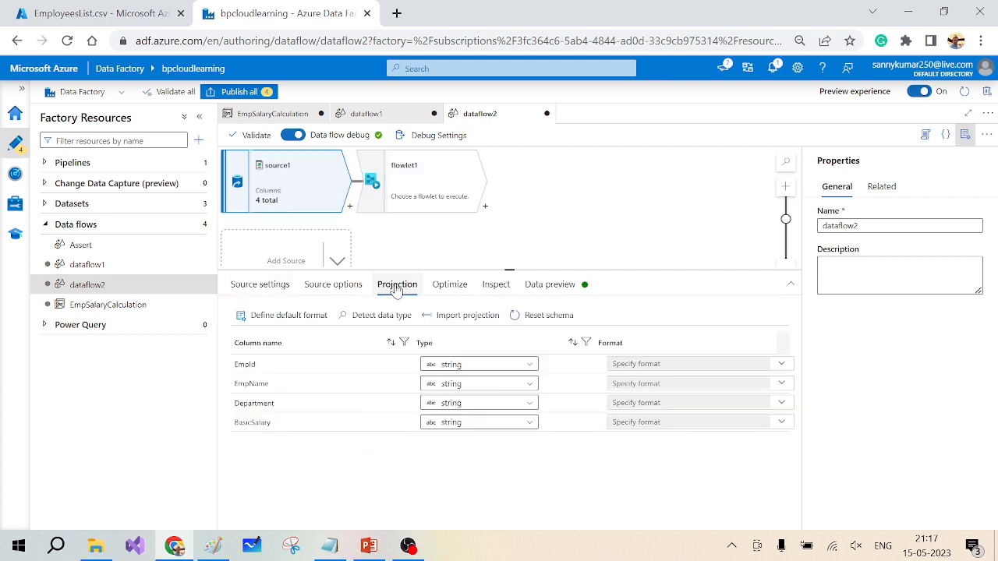
left_click(508, 421)
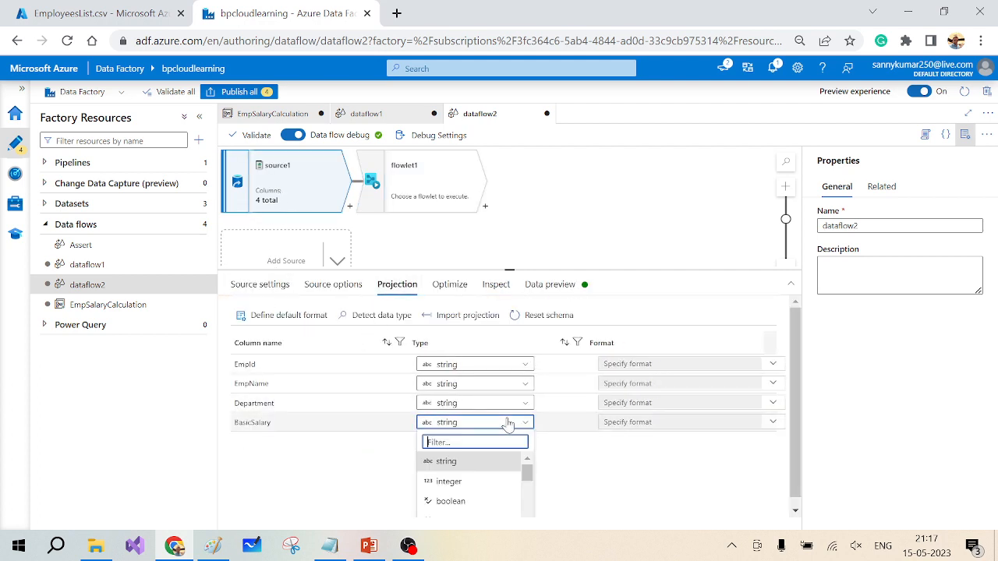
type("dou")
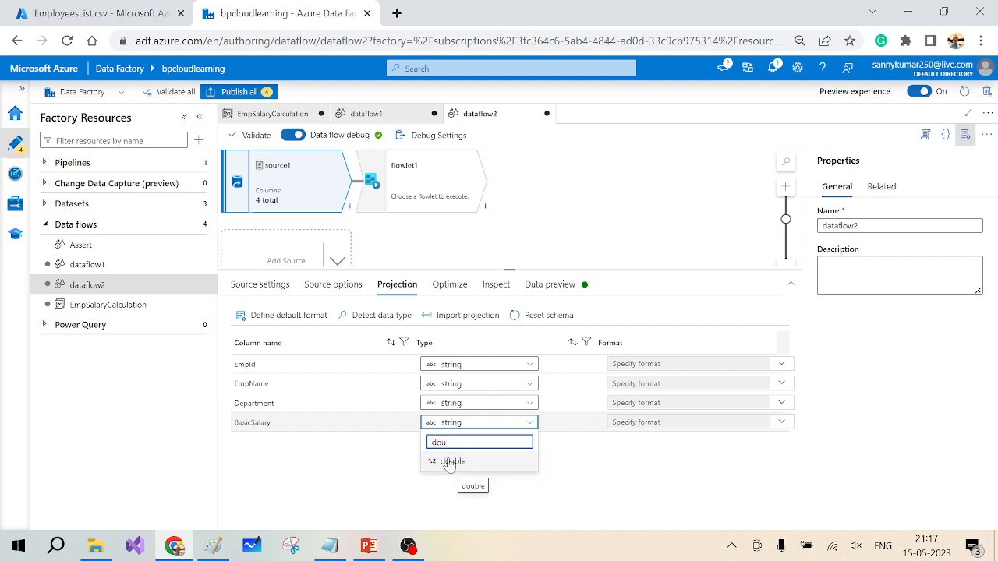
left_click(456, 465)
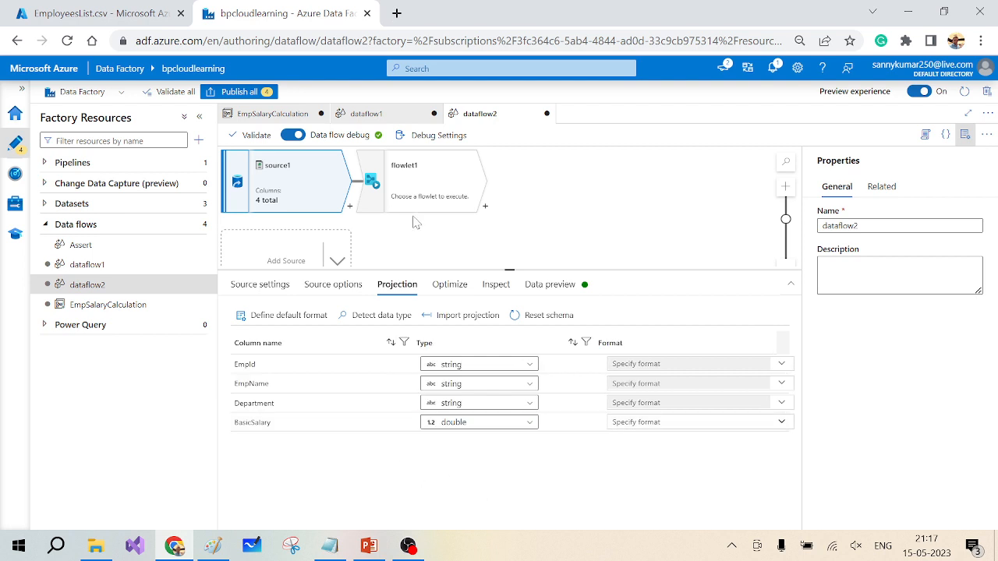
scroll(416, 224, "down", 1)
scroll(418, 237, "up", 1)
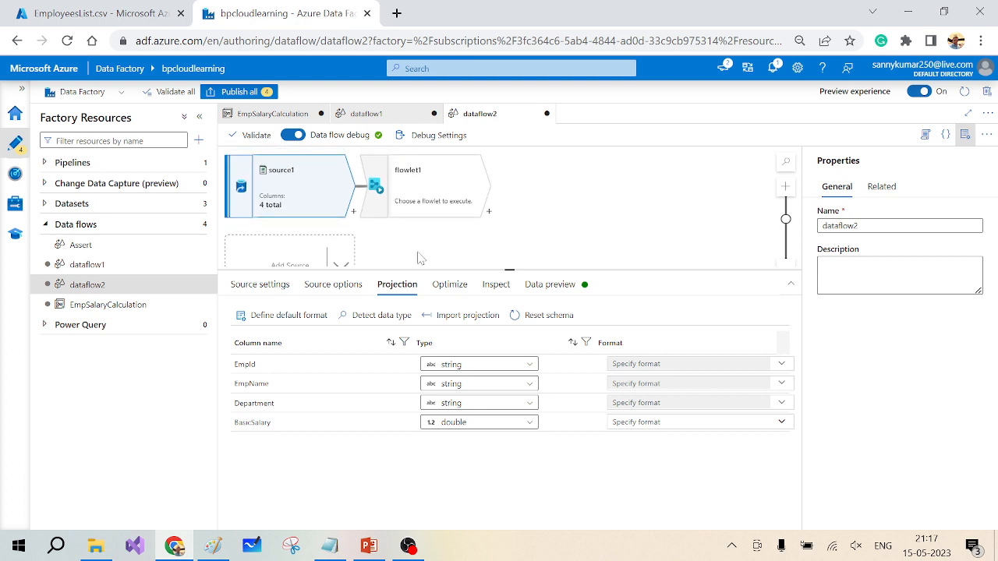
Refresh the data preview of flowlet1 in dataflow2, close the data flow properties and examine the salary columns
left_click(409, 204)
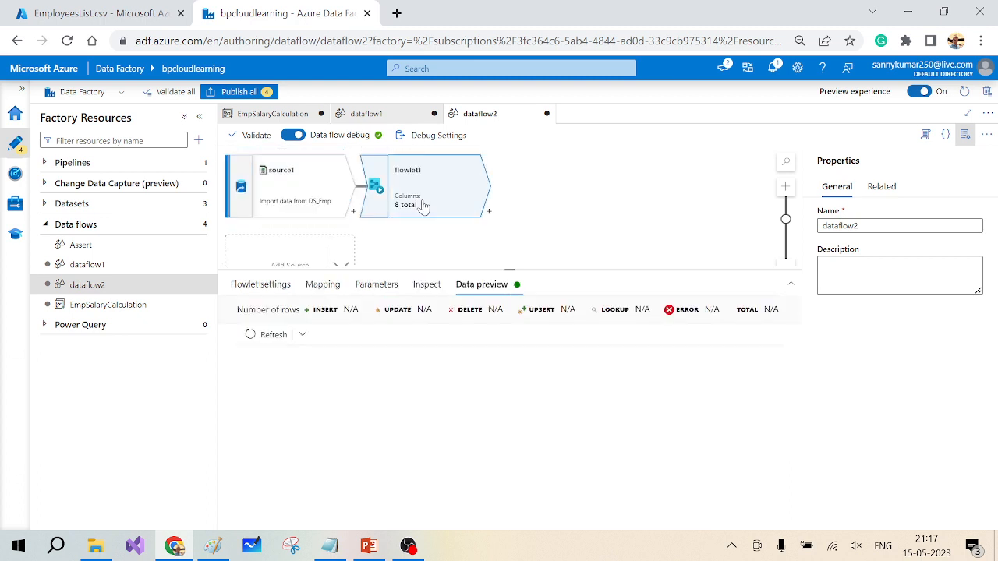
left_click(263, 338)
left_click(970, 135)
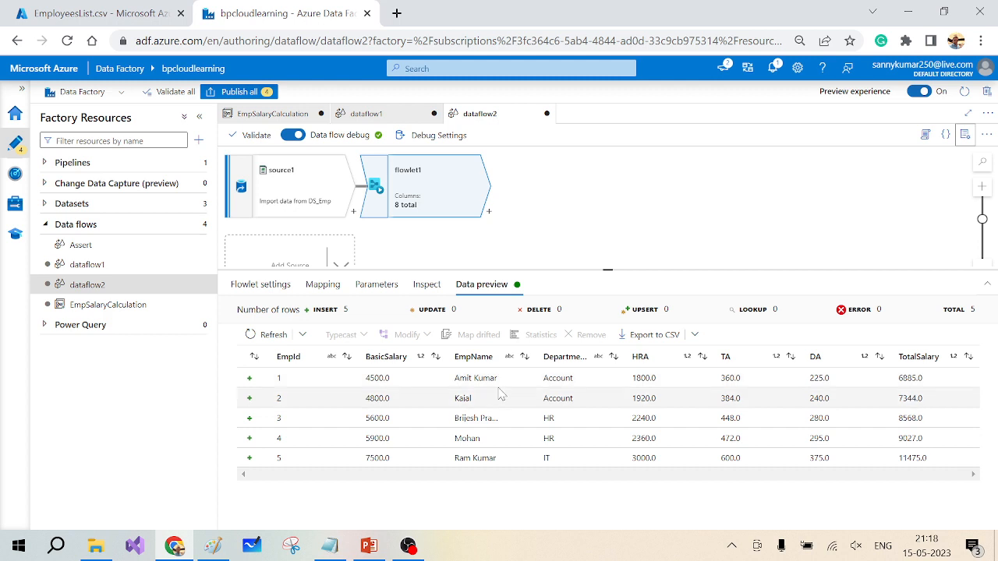
left_click_drag(592, 270, 590, 281)
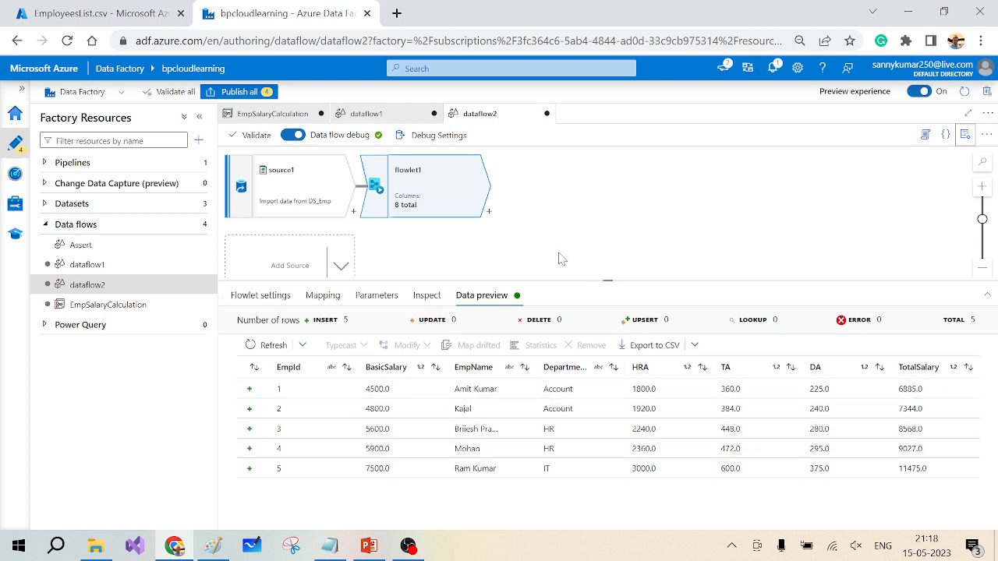
Switch to PowerPoint to review the flowlet diagram and the flowlet definition slide, and return to Azure Data Factory
left_click(369, 545)
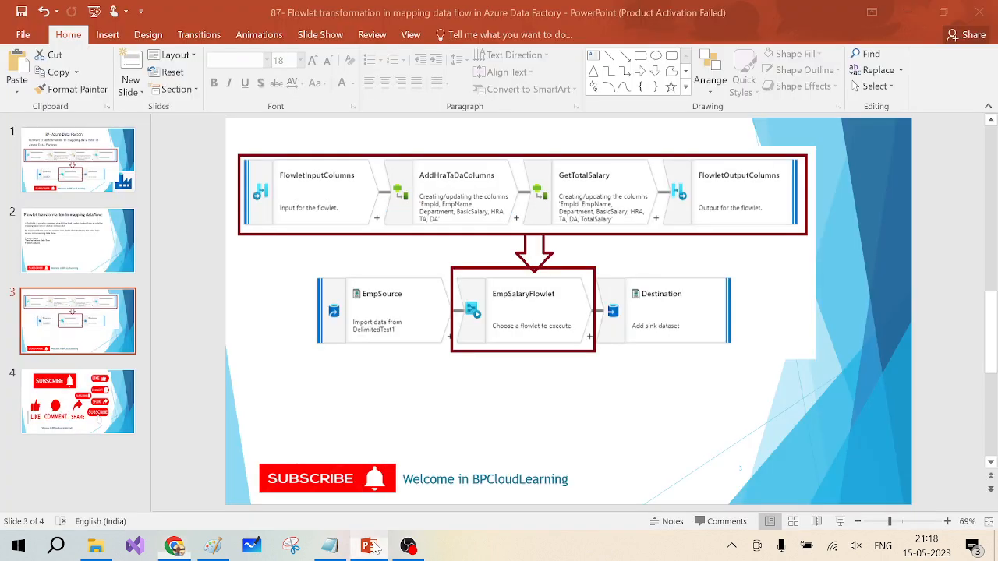
left_click(75, 242)
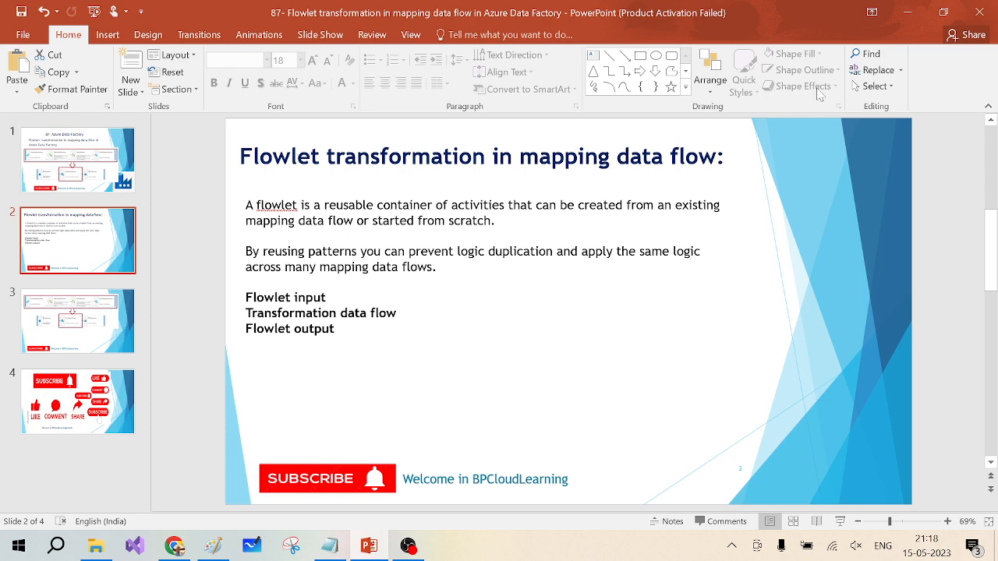
left_click(907, 13)
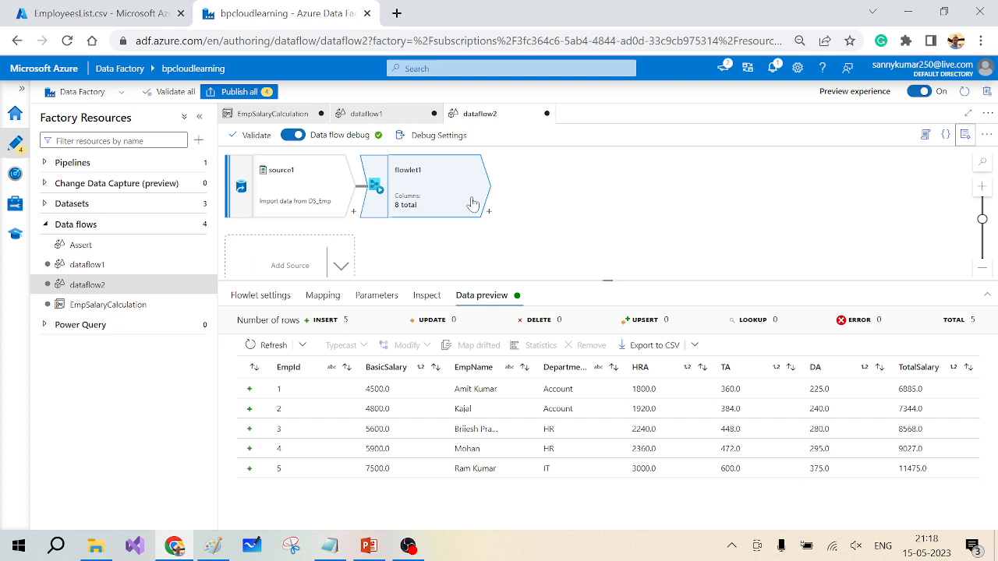
Replace the flowlet1 transformation after source1 with a Derived Column transformation that adds column Id with expression 1
key("Delete")
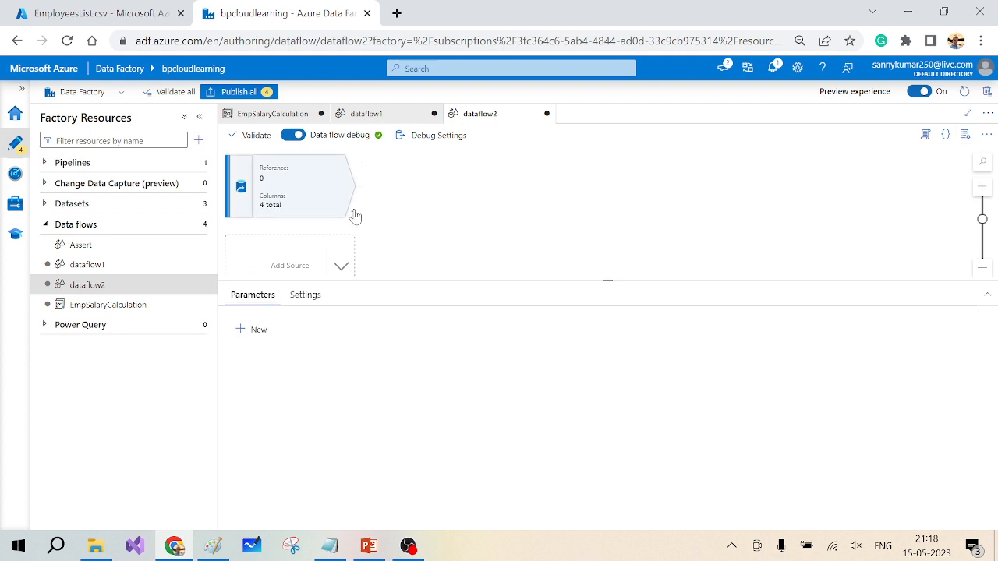
left_click(354, 213)
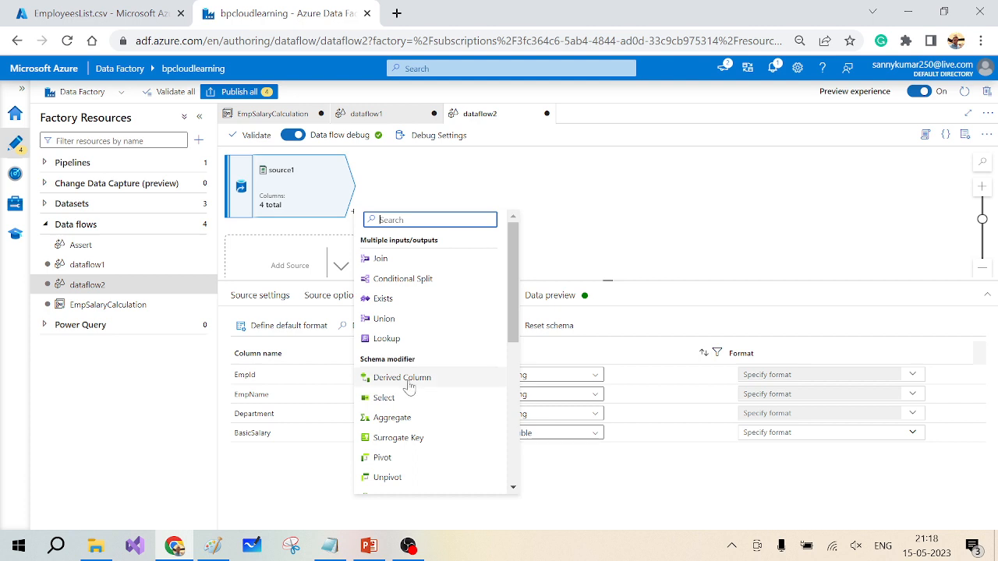
left_click(408, 382)
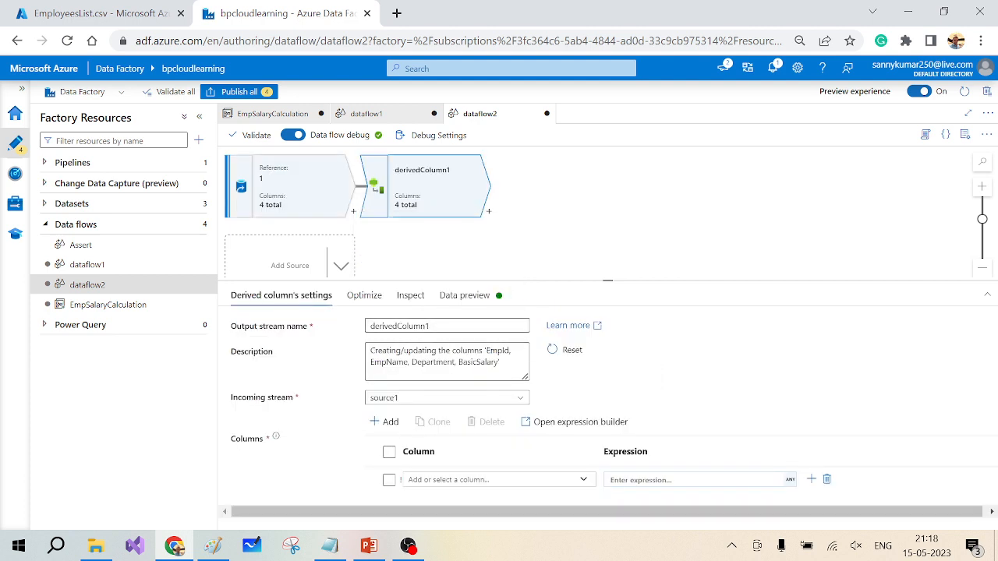
left_click(448, 479)
type("Id")
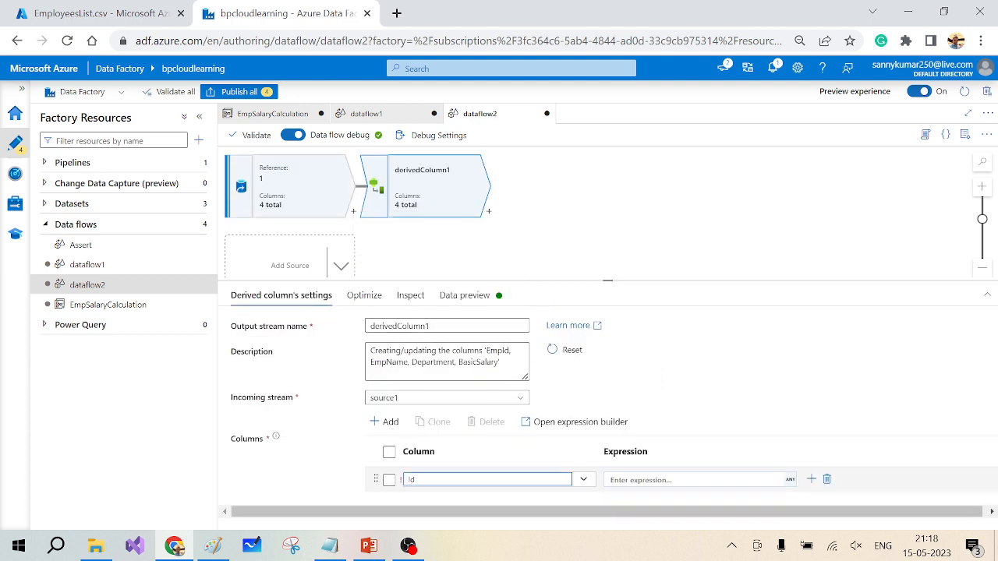
left_click(686, 479)
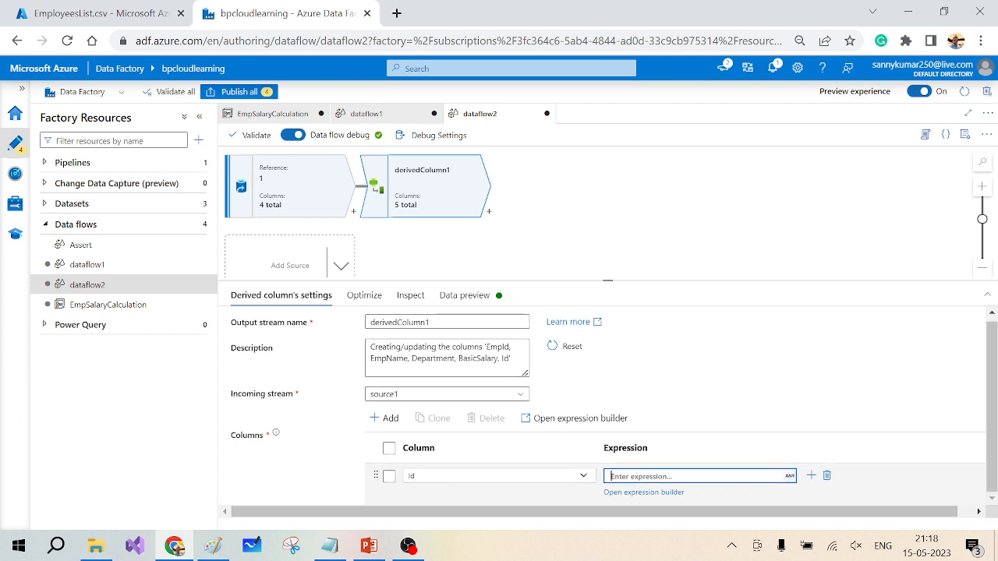
type("1")
left_click(718, 386)
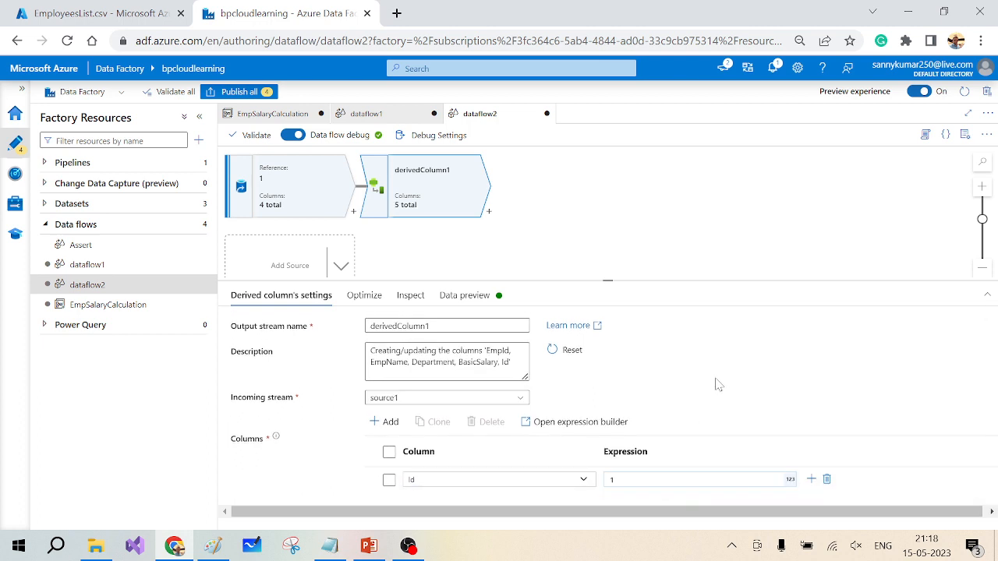
Add a Select transformation after derivedColumn1 and remove the EmpId mapping from its input columns
left_click(488, 215)
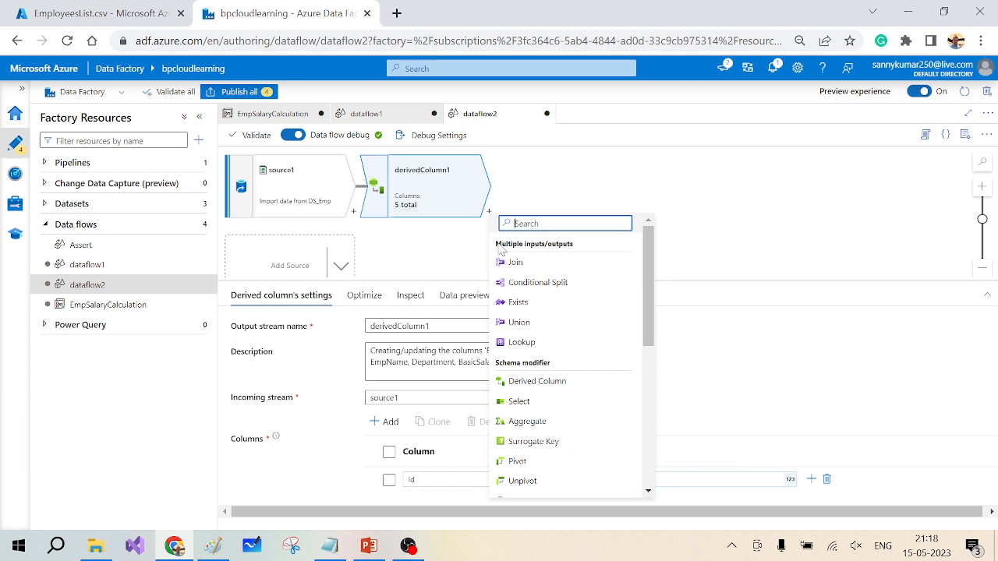
scroll(527, 393, "down", 1)
left_click(530, 376)
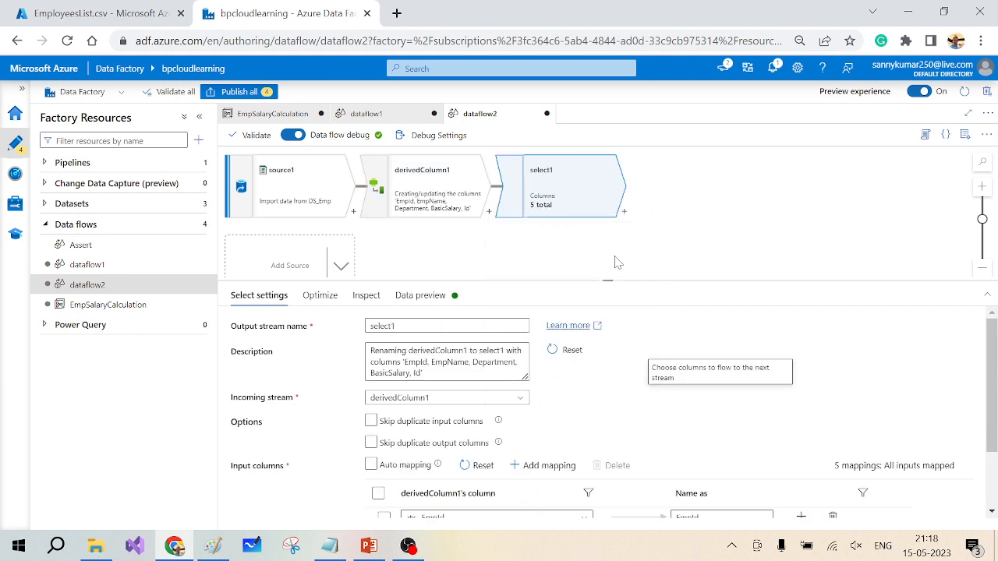
scroll(612, 427, "down", 2)
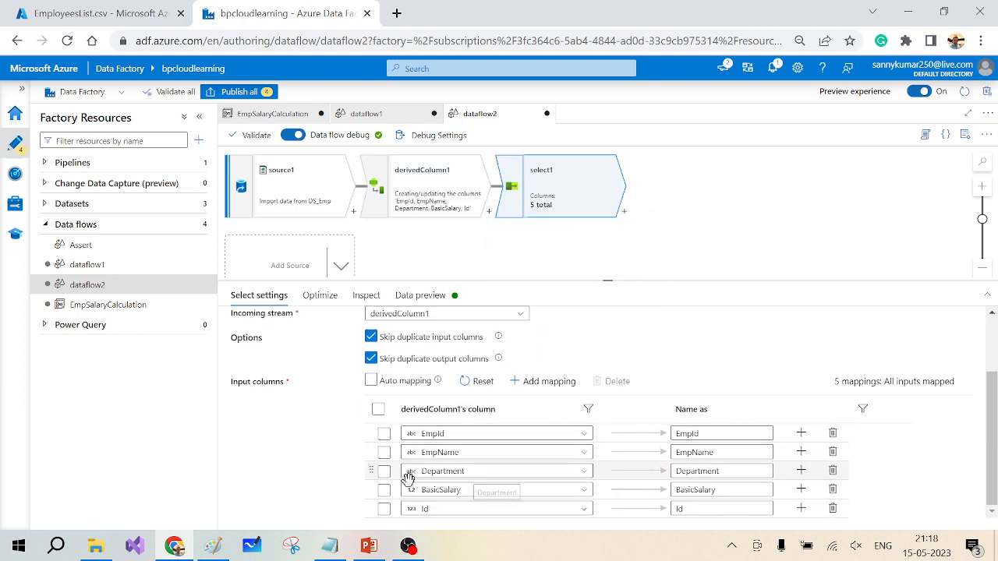
left_click(383, 434)
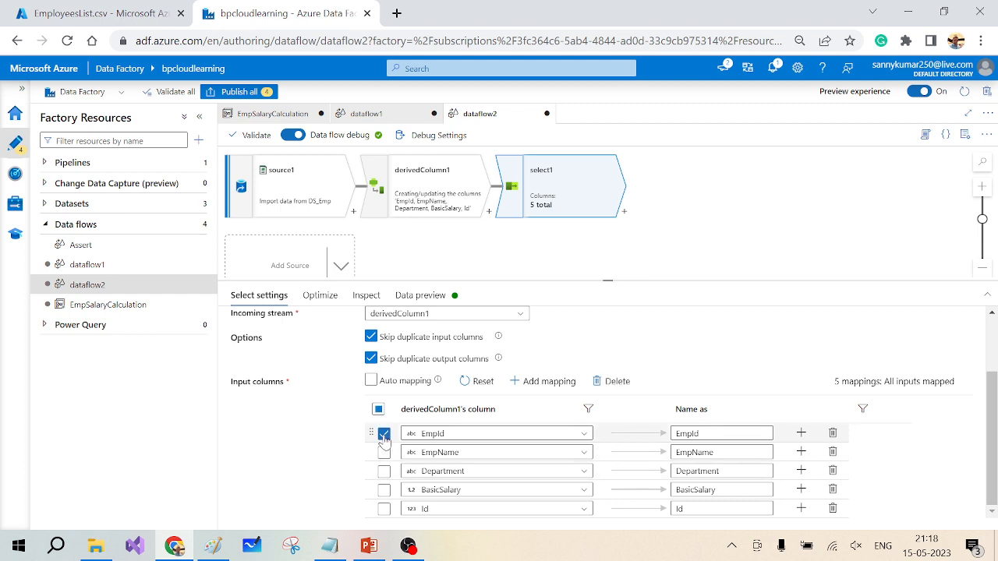
left_click(612, 381)
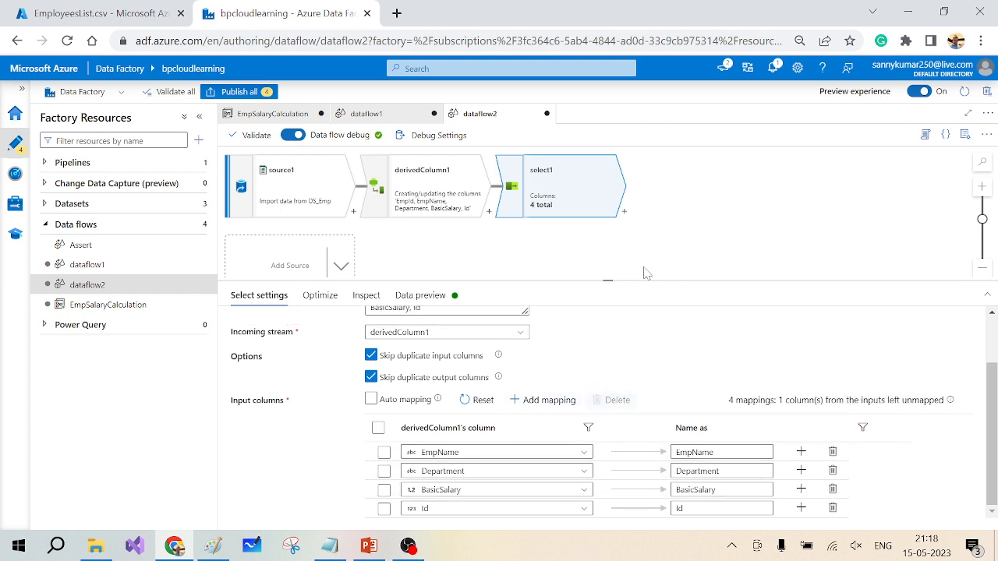
left_click(683, 226)
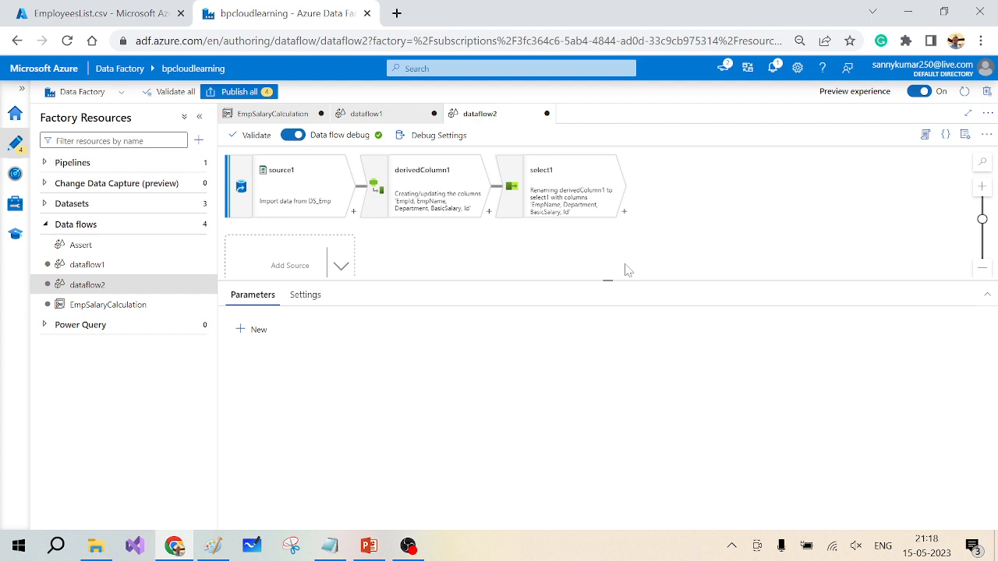
Add a Sink transformation after select1 in dataflow2
left_click_drag(601, 279, 598, 356)
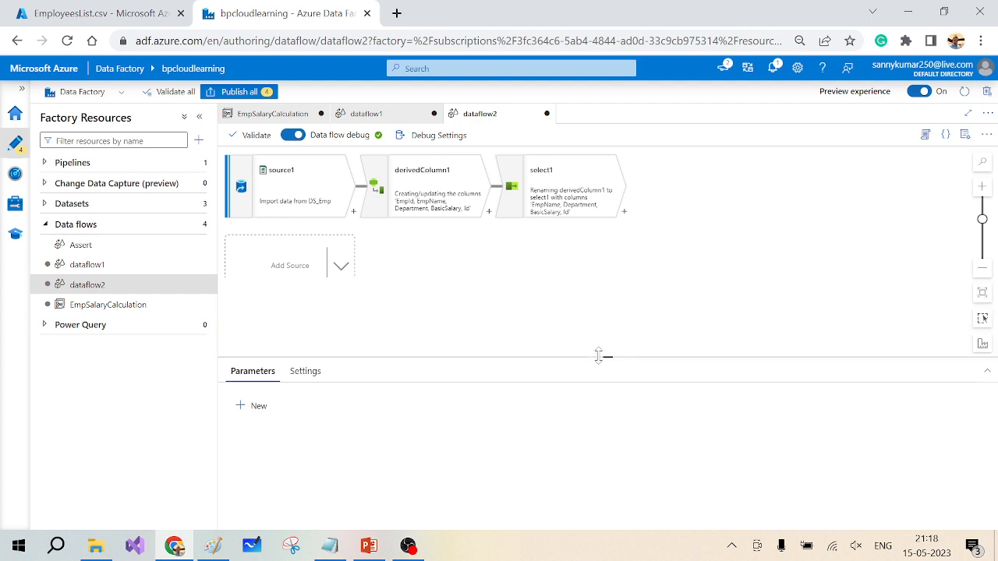
left_click(623, 211)
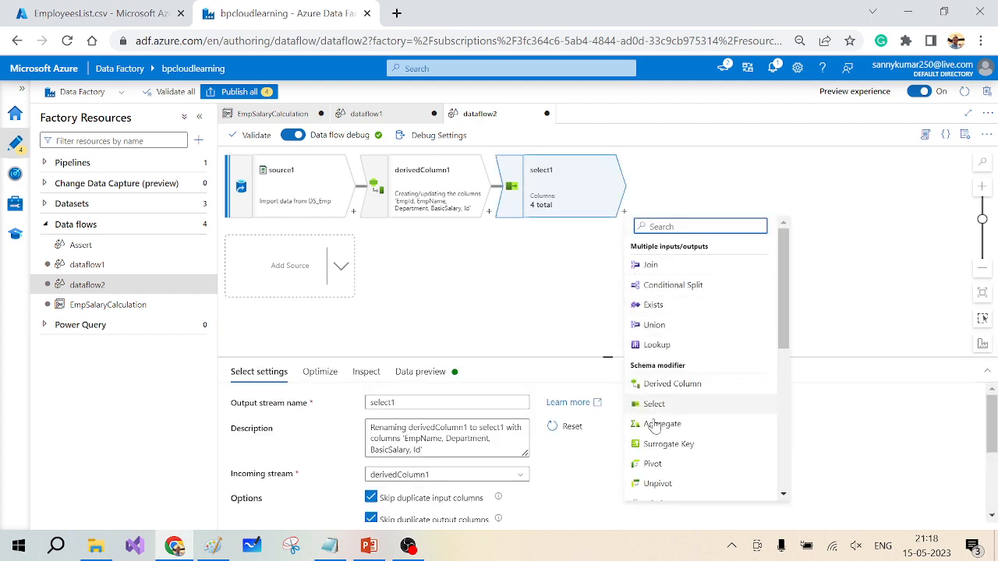
scroll(654, 425, "down", 5)
left_click(650, 490)
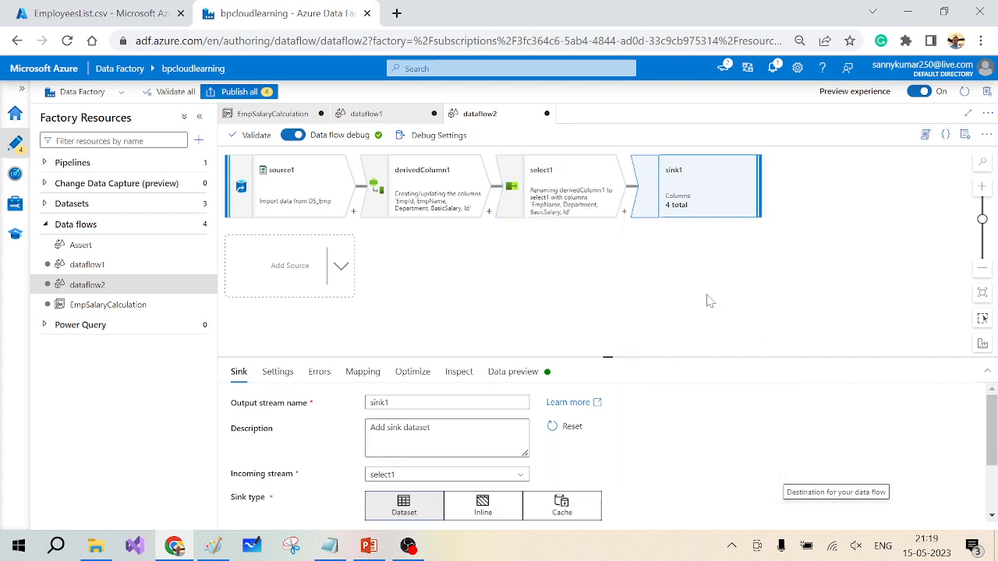
left_click(729, 290)
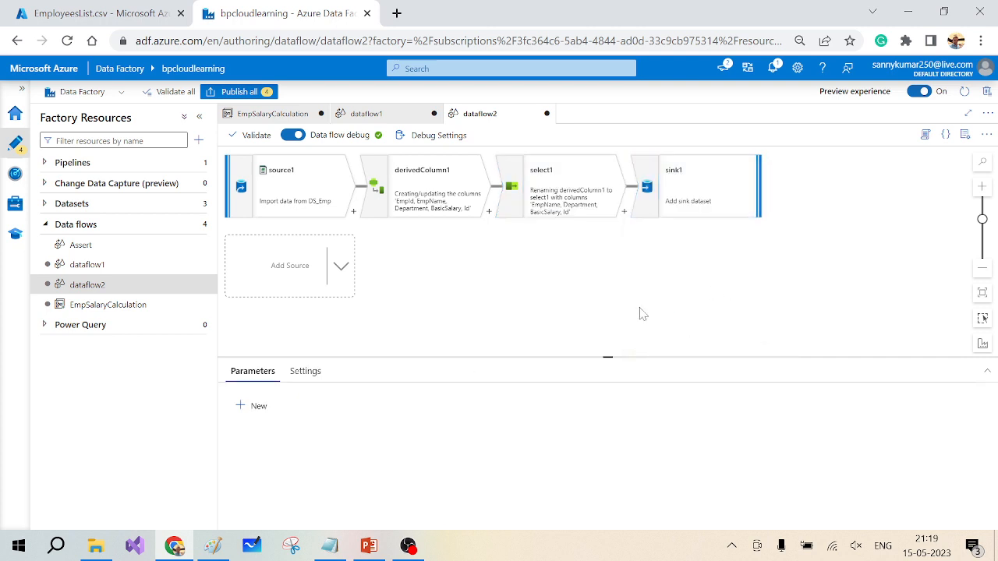
Create a new flowlet from the select1 transformation in dataflow2 and close the new flowlet's properties
left_click_drag(642, 313, 644, 343)
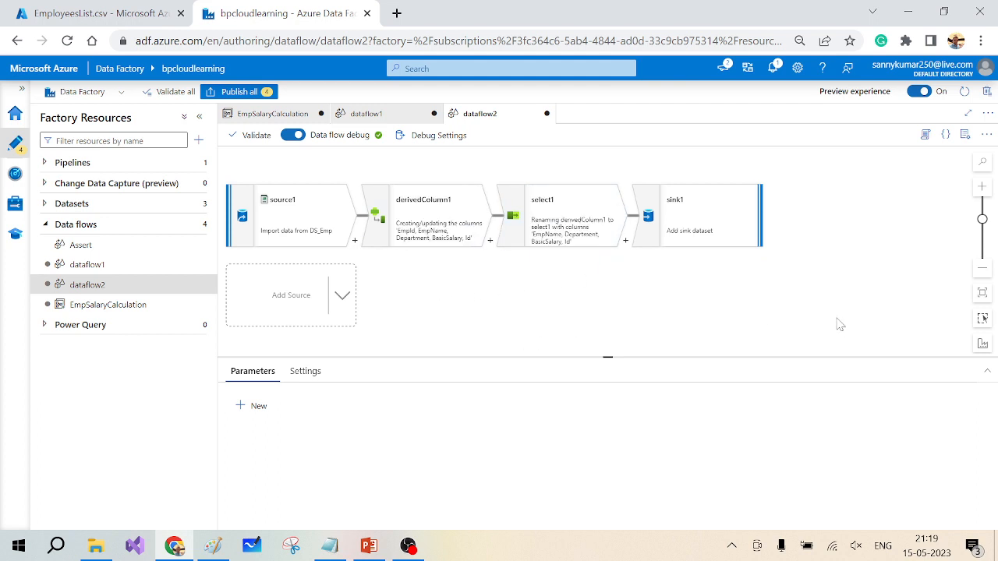
left_click_drag(855, 358, 858, 421)
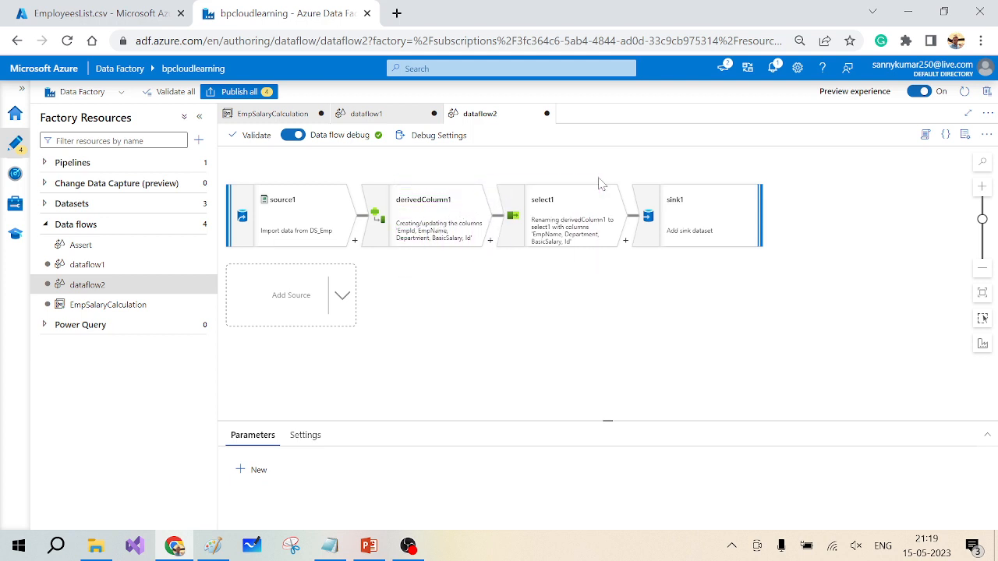
right_click(561, 216)
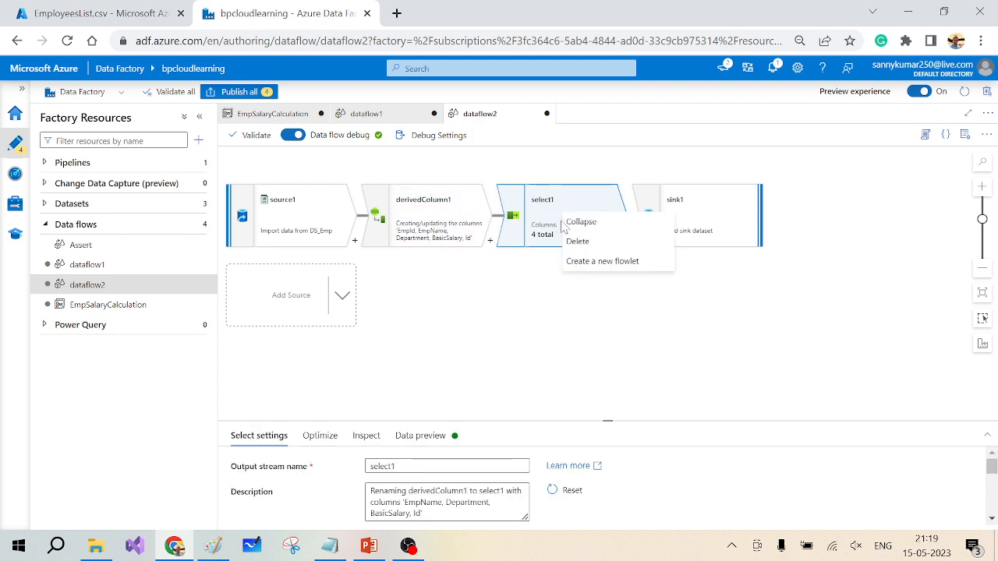
left_click(604, 265)
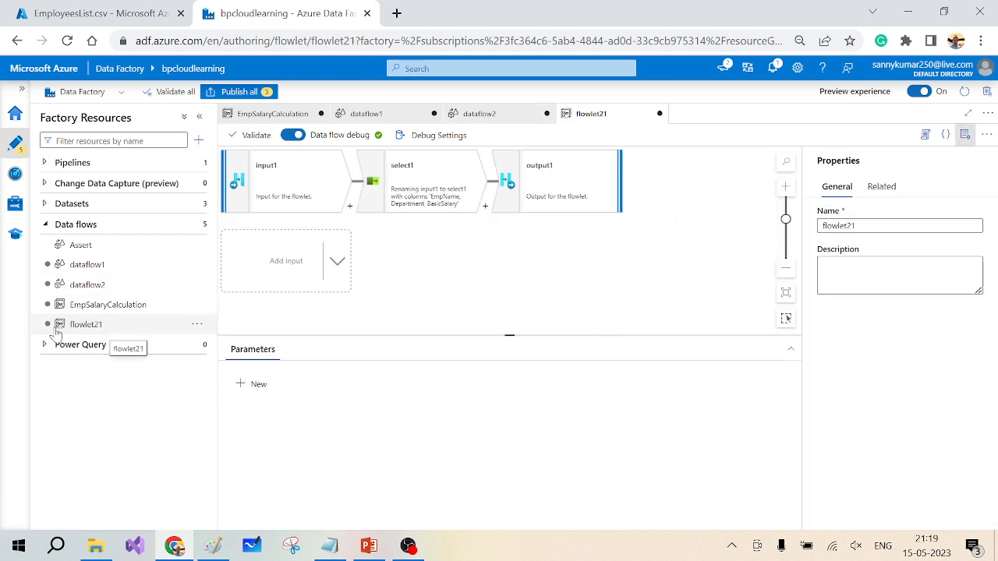
left_click(963, 137)
Examine the new flowlet's input1 columns and select1 mappings, and turn off auto mapping on output1
left_click(296, 188)
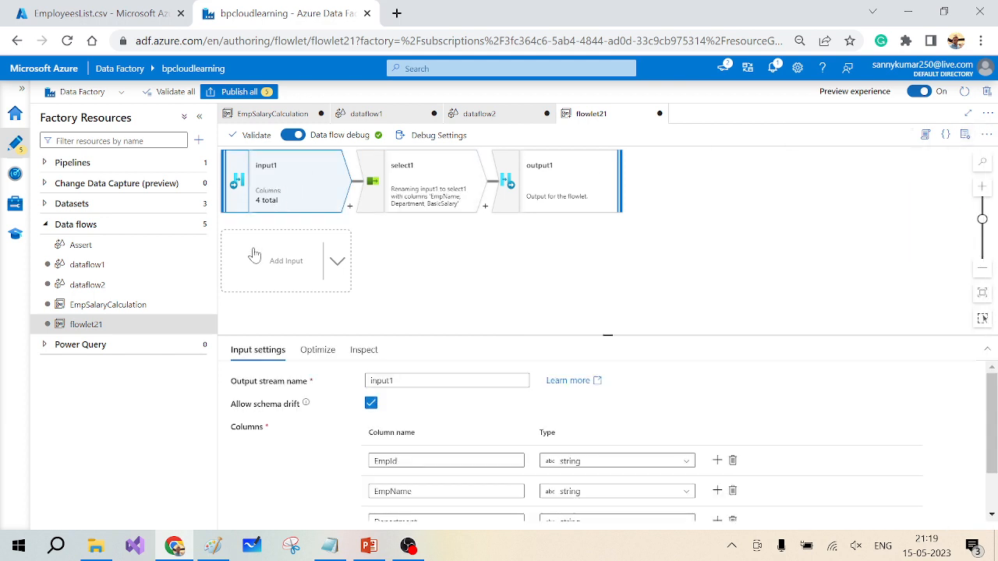
scroll(327, 446, "down", 2)
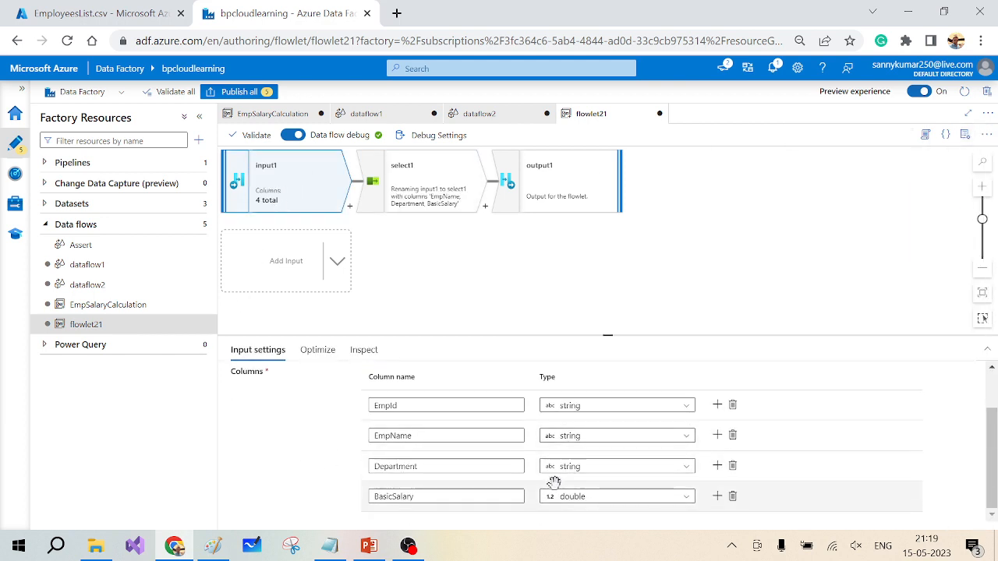
left_click(573, 183)
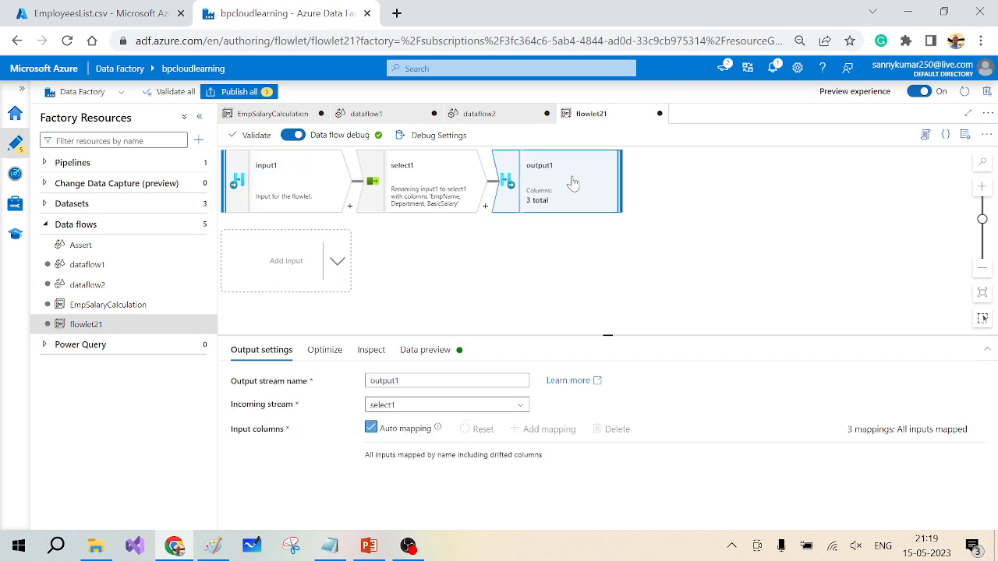
left_click(370, 430)
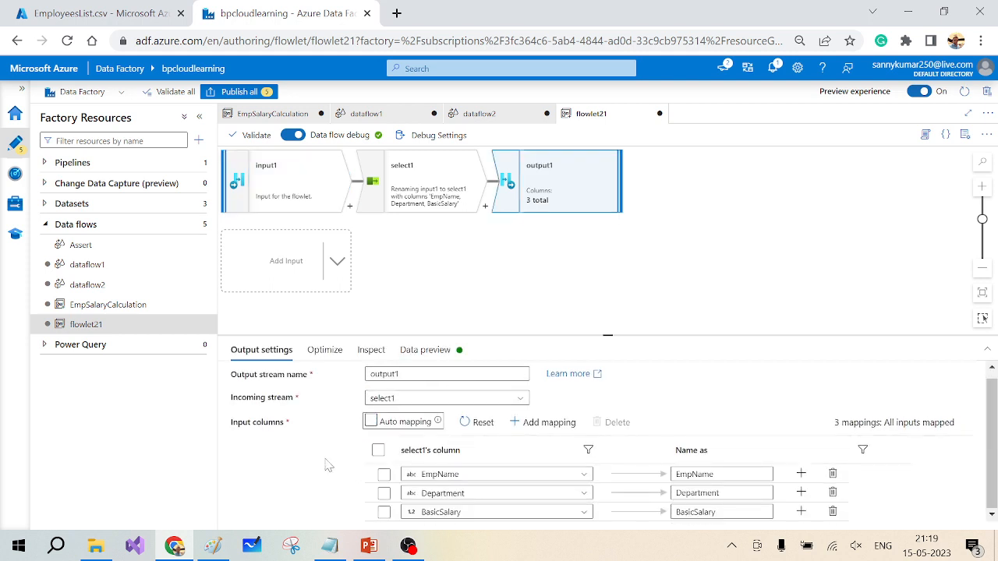
left_click(420, 187)
scroll(325, 460, "down", 4)
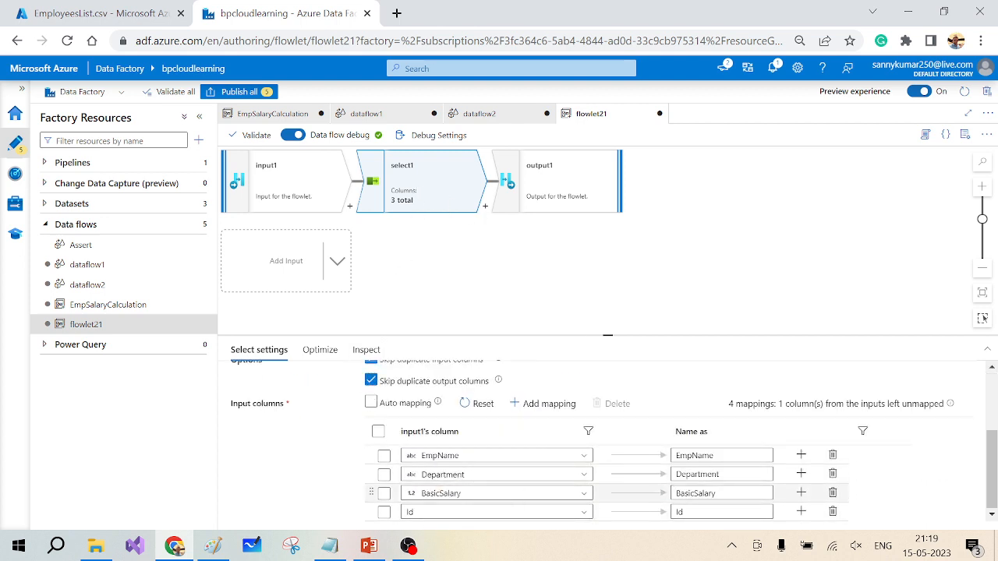
scroll(422, 475, "up", 3)
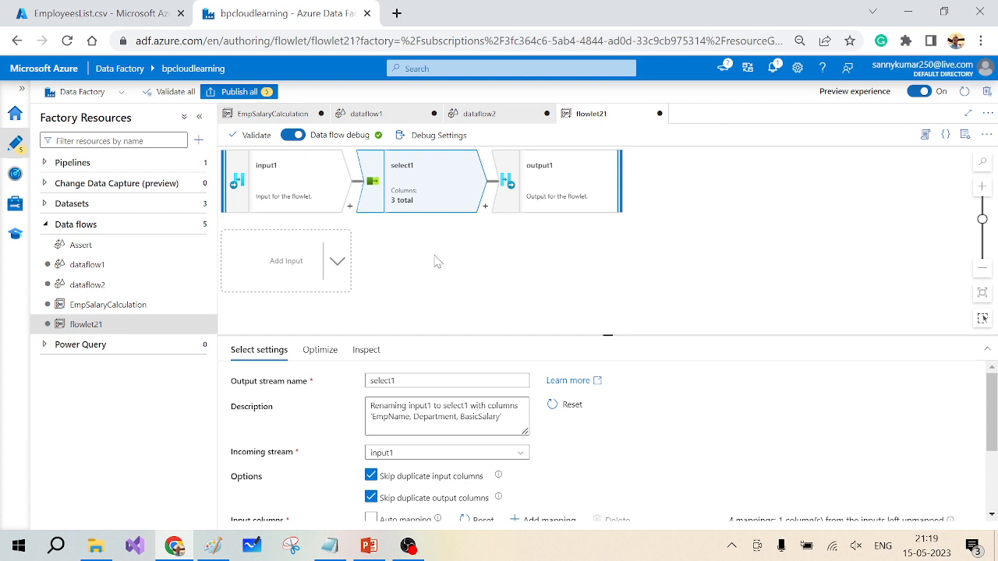
left_click_drag(437, 262, 456, 278)
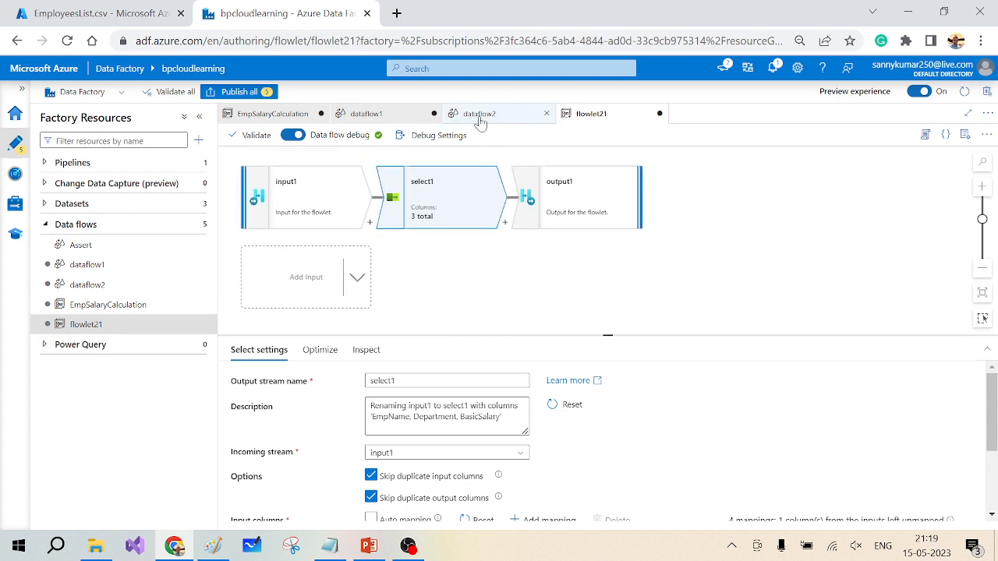
Return to dataflow1 and add a Sink transformation after SalaryCalculation
left_click(373, 113)
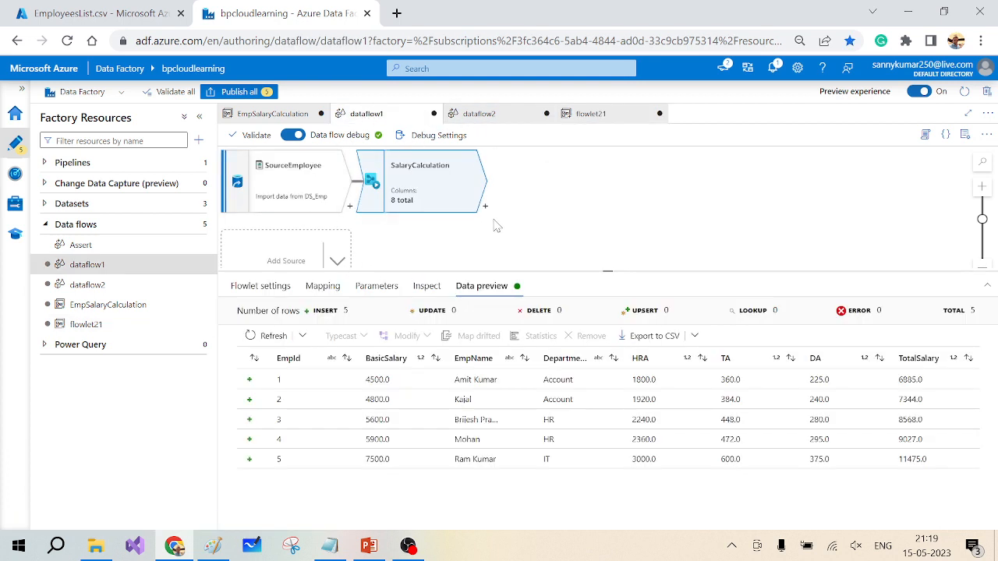
left_click(544, 223)
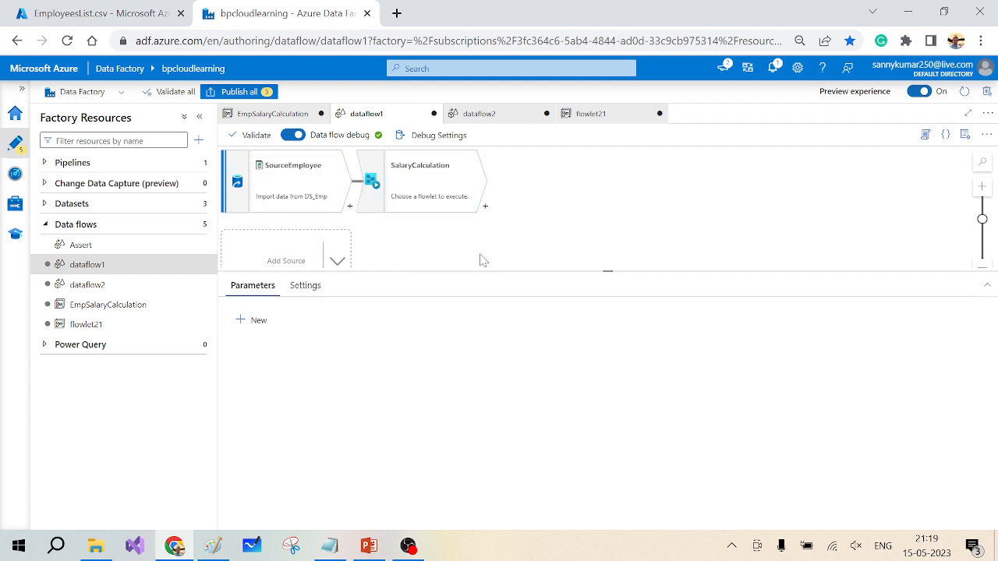
left_click(485, 206)
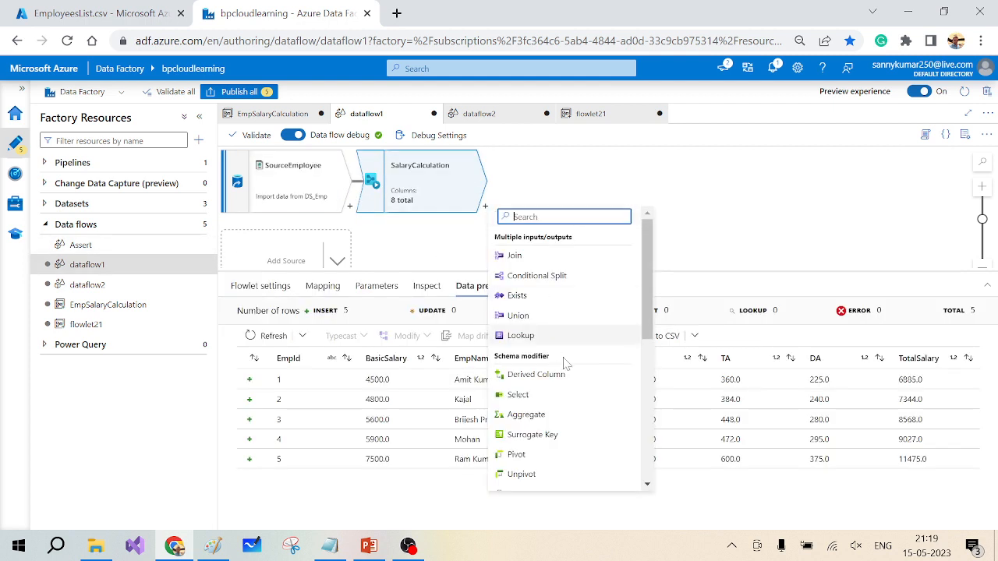
scroll(566, 363, "down", 5)
left_click(515, 481)
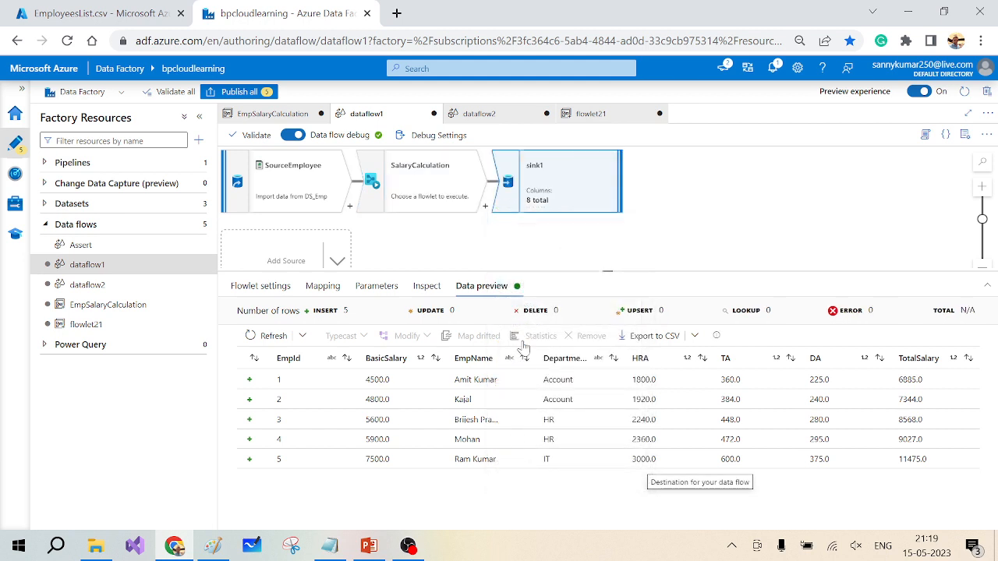
Configure sink1 in dataflow1 as an Inline sink with dataset type DelimitedText and linked service AzureBlobStorage
left_click(483, 419)
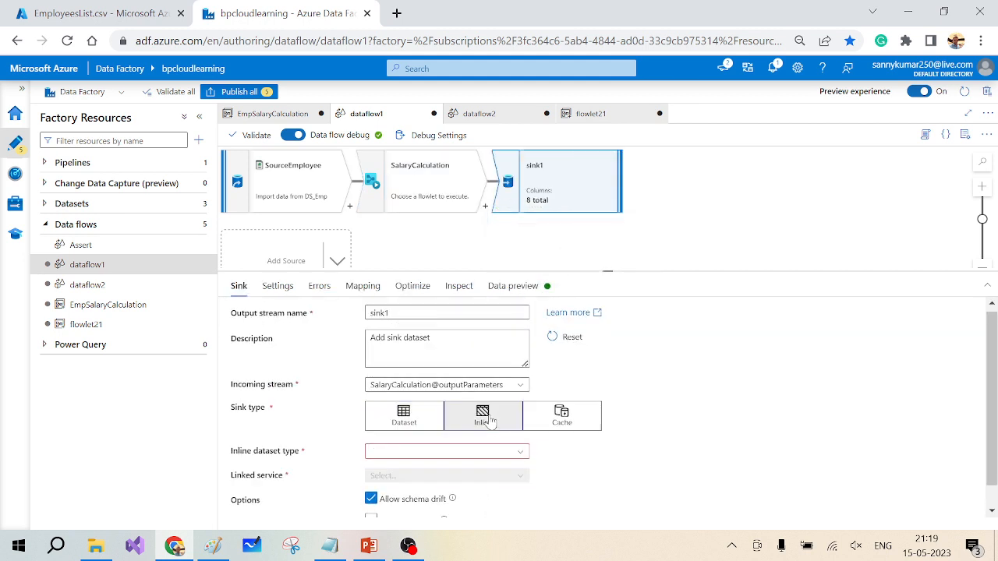
scroll(547, 456, "down", 1)
left_click(522, 423)
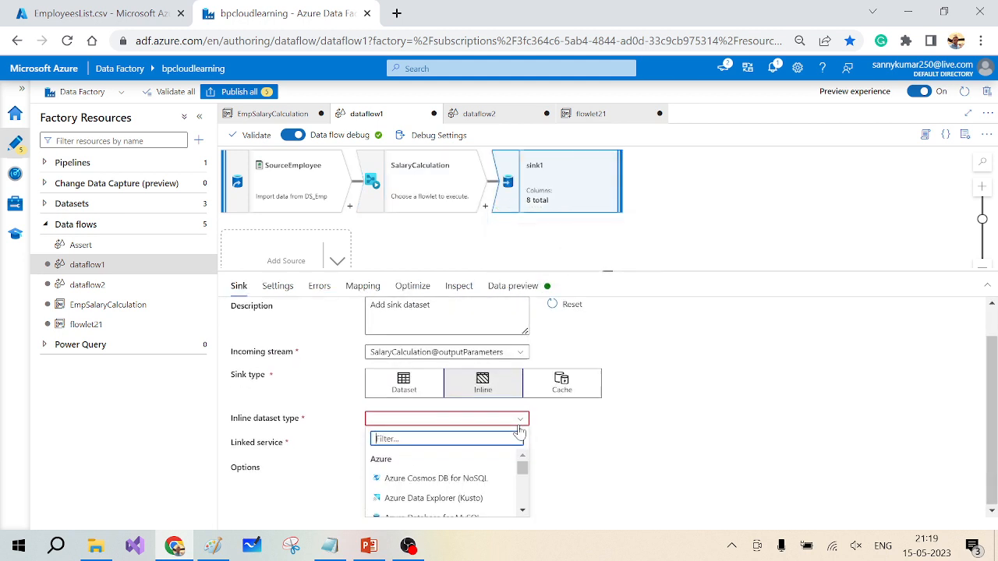
type("c")
key("BackSpace")
type("deli")
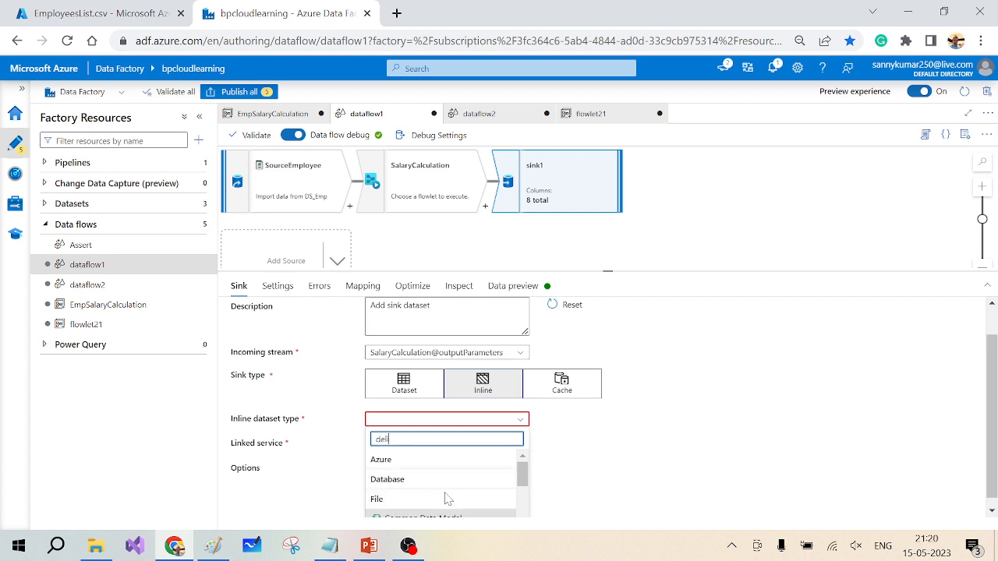
scroll(446, 499, "down", 1)
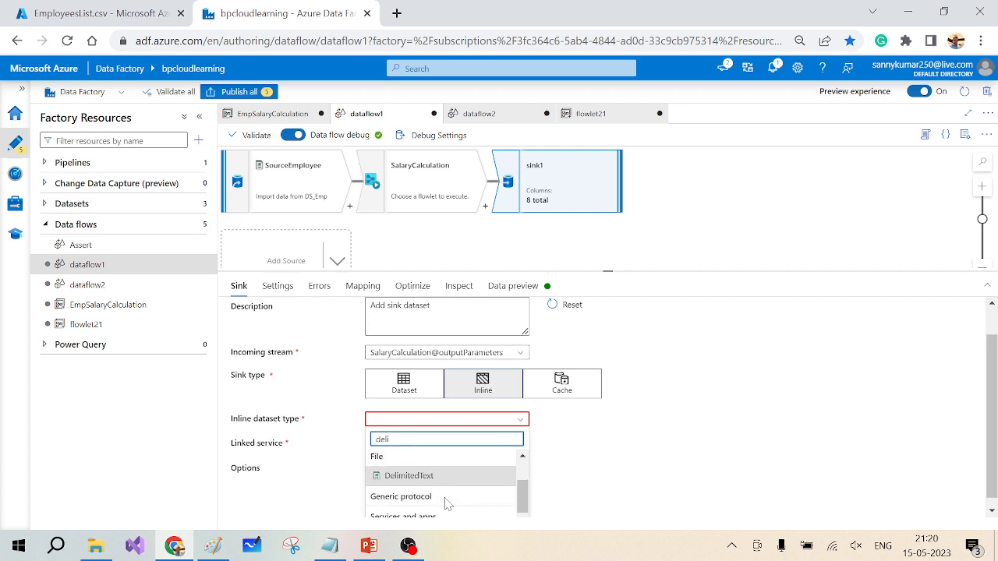
left_click(407, 475)
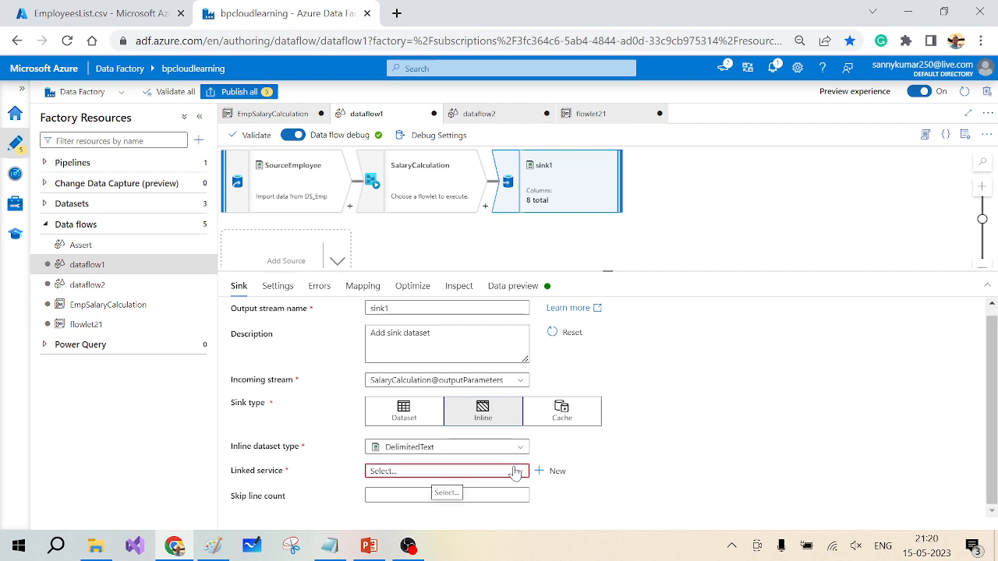
left_click(516, 470)
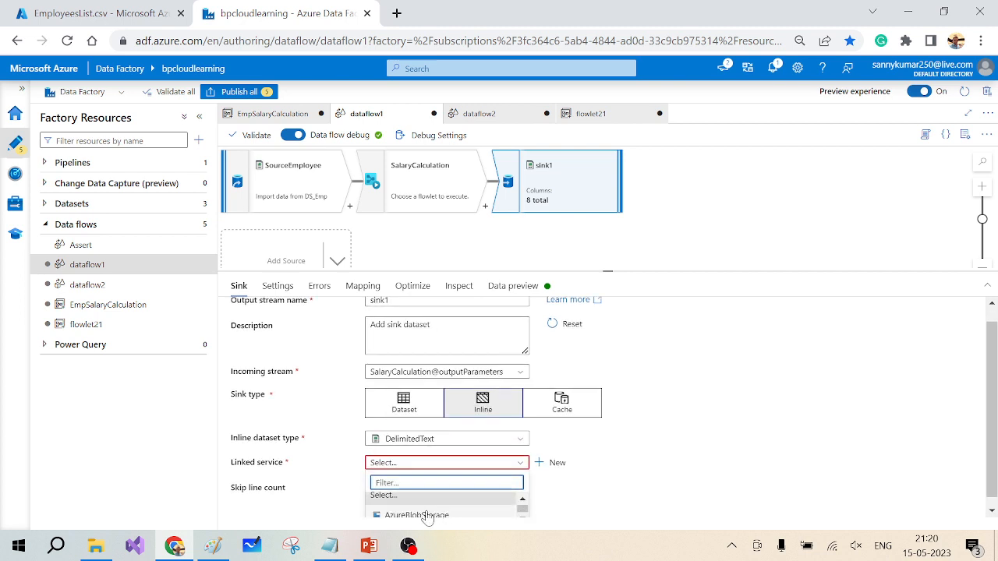
left_click(433, 513)
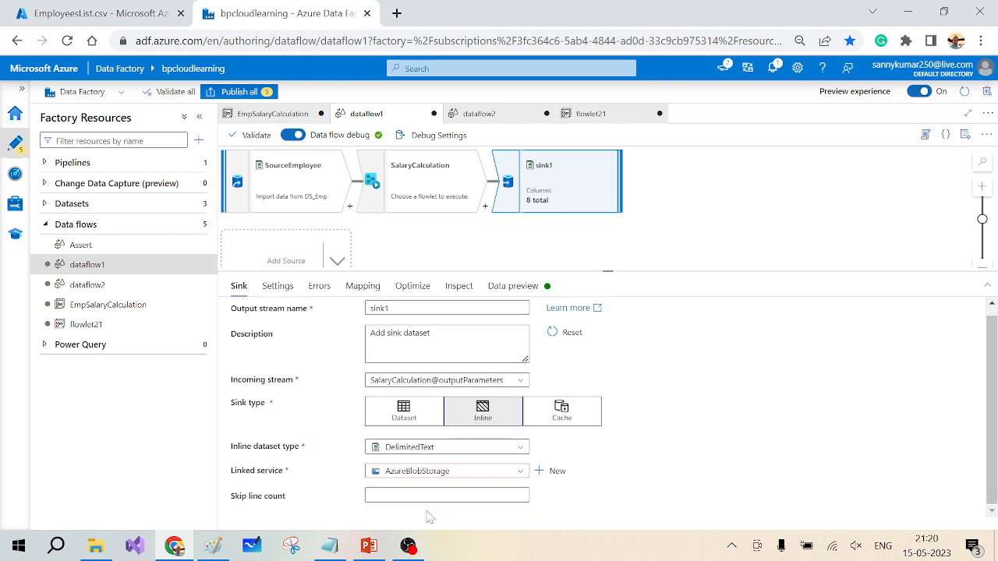
Set the sink's folder path to destination and enable First row as header
left_click(277, 286)
left_click(409, 337)
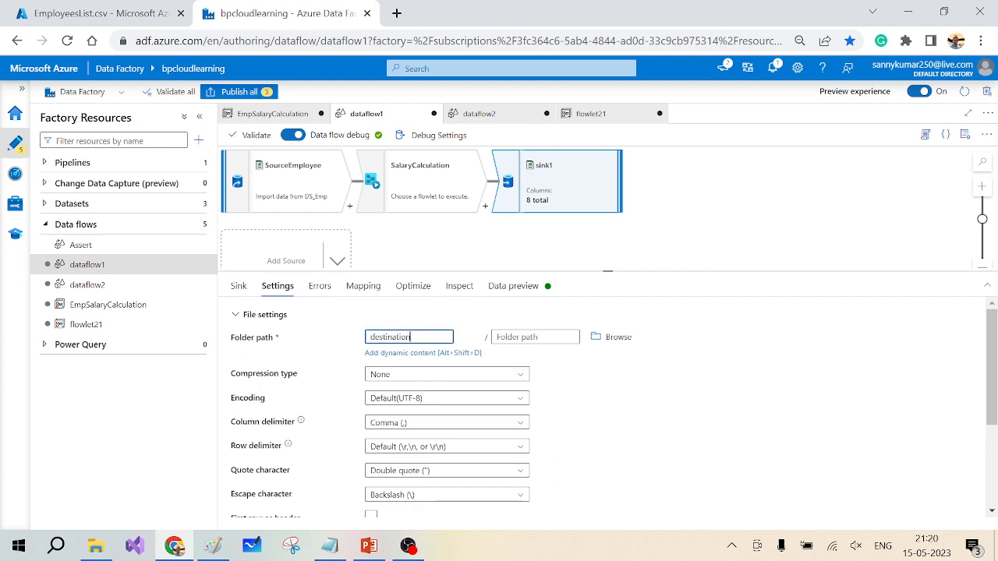
scroll(548, 463, "down", 3)
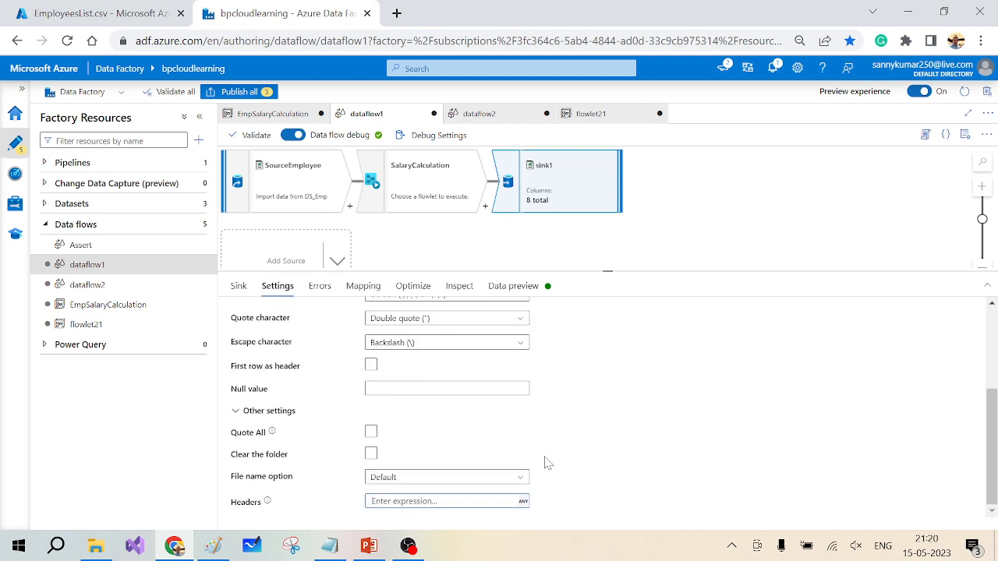
left_click(373, 365)
Set the sink's file name option to Output to single file, name it EmpSalary.csv, and apply single partitioning
left_click(443, 477)
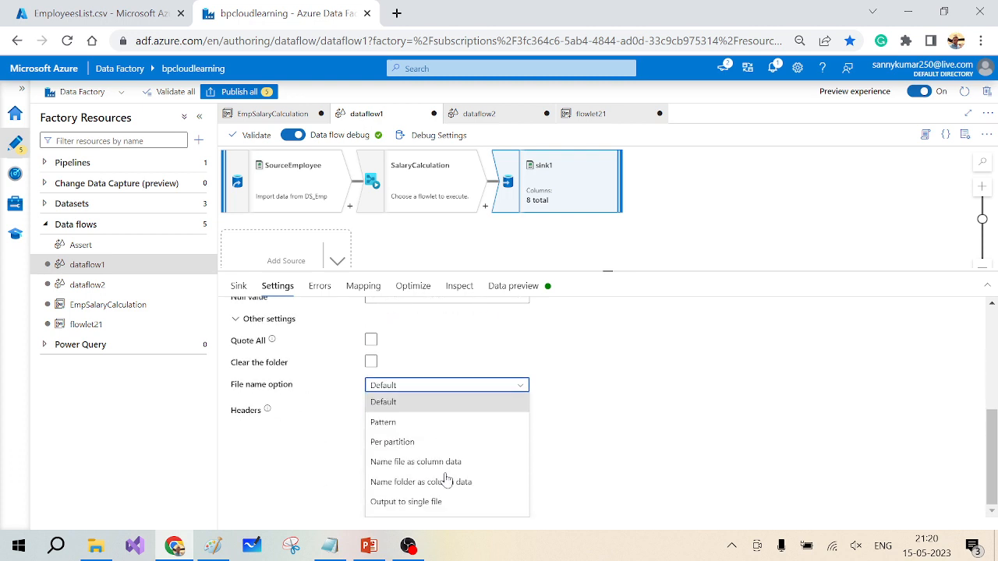
left_click(387, 502)
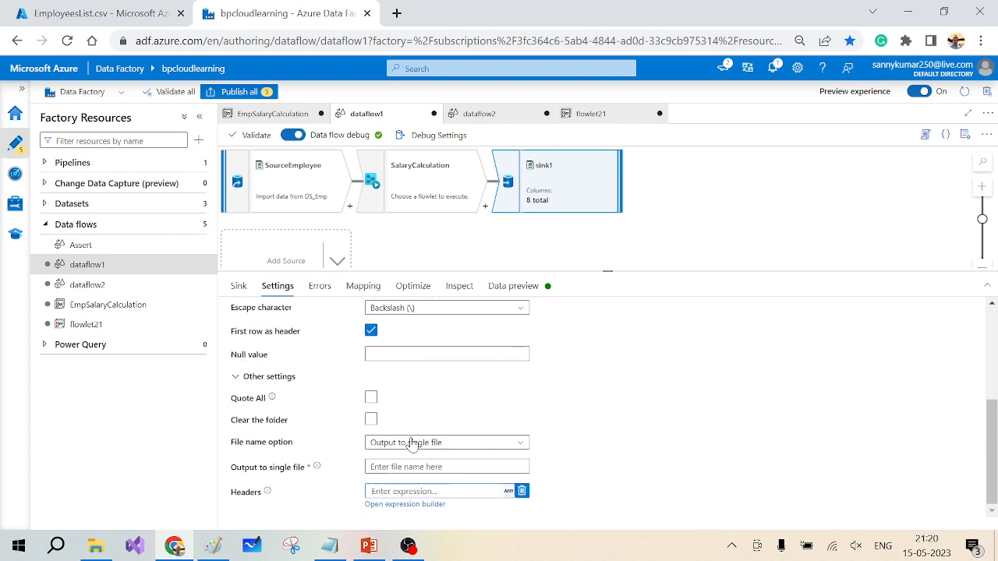
left_click(405, 475)
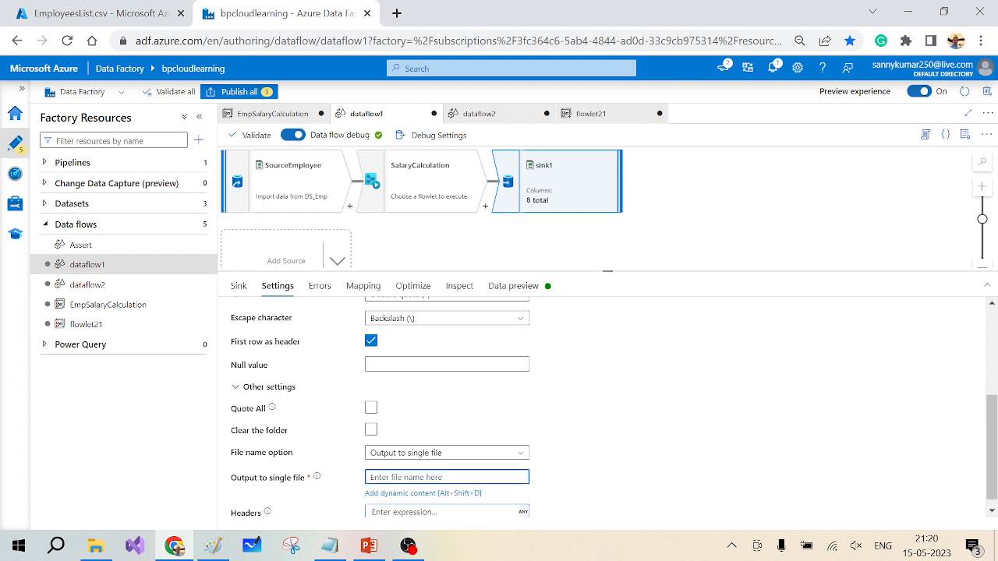
type("EmpSalary.csv")
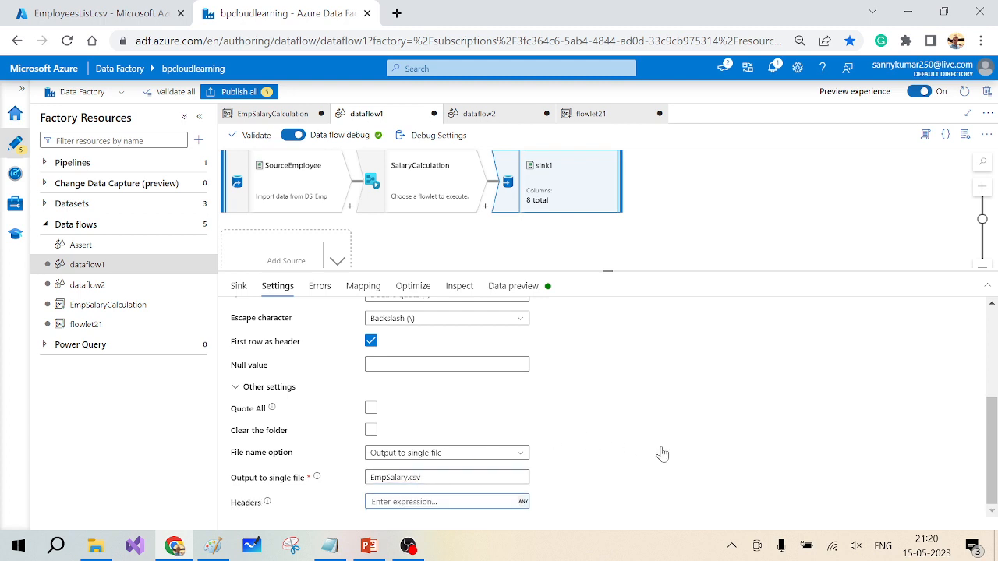
scroll(662, 454, "up", 8)
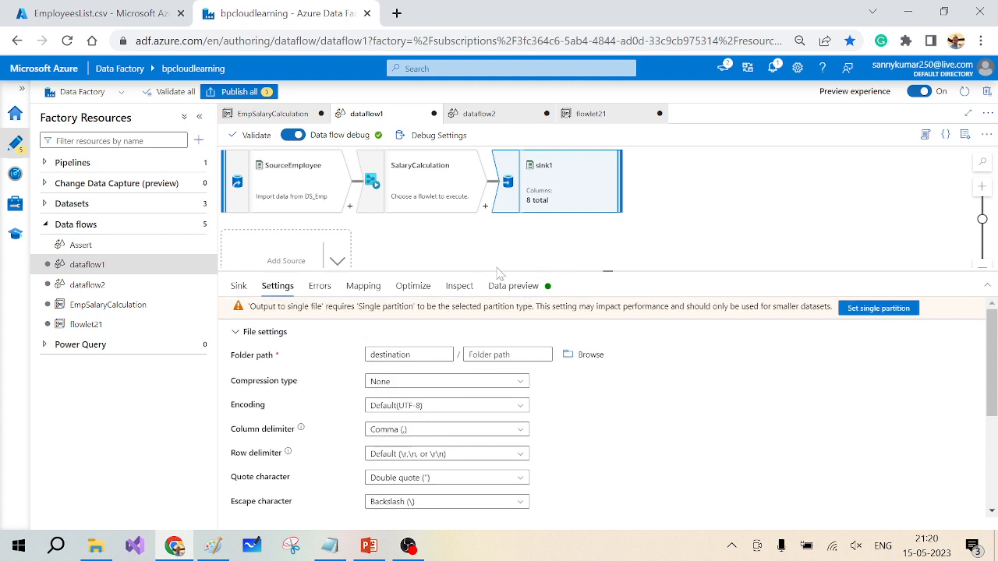
left_click(890, 311)
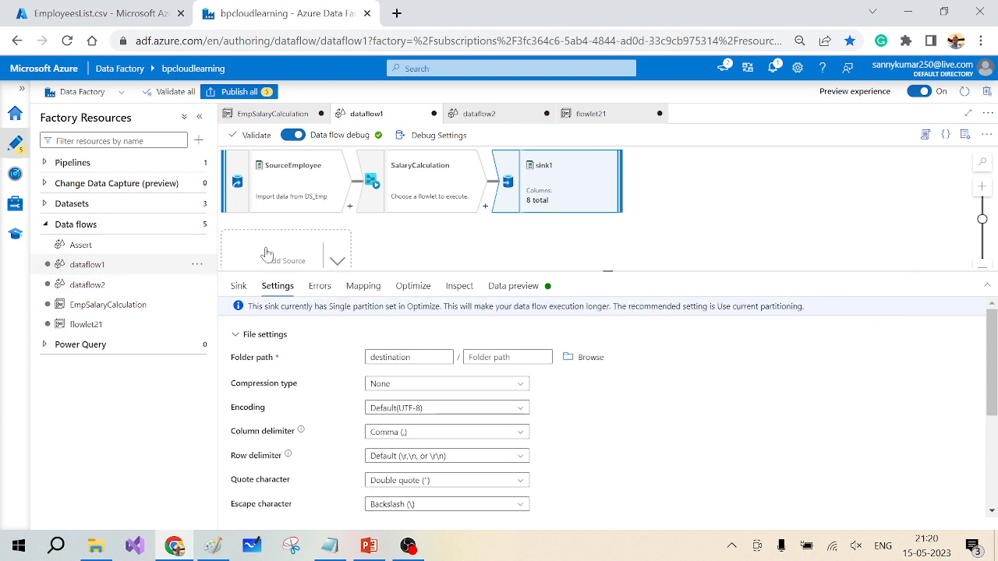
Create a new pipeline containing a dataflow1 activity, then run it in debug mode and refresh its output
left_click(199, 142)
mouse_move(243, 159)
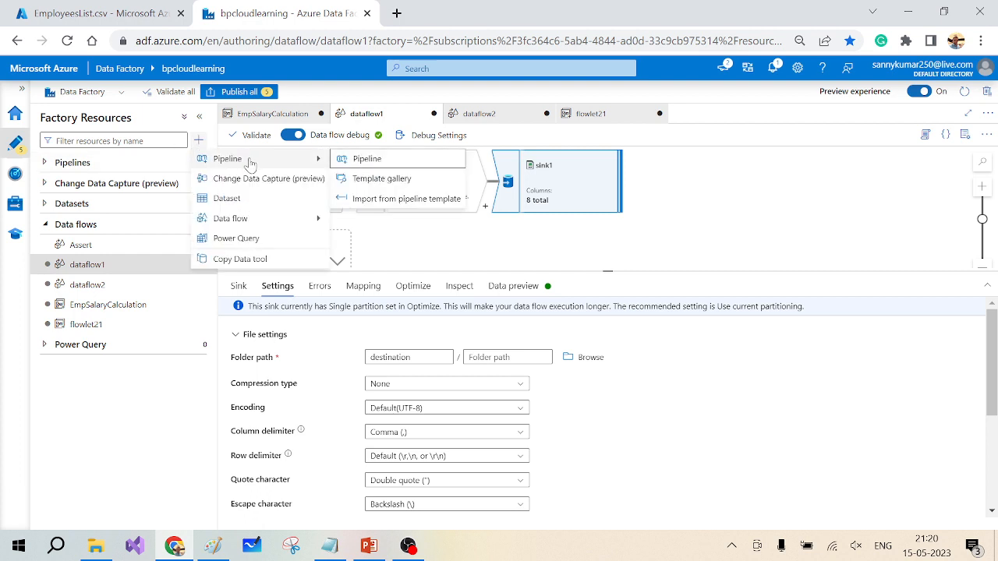
left_click(381, 159)
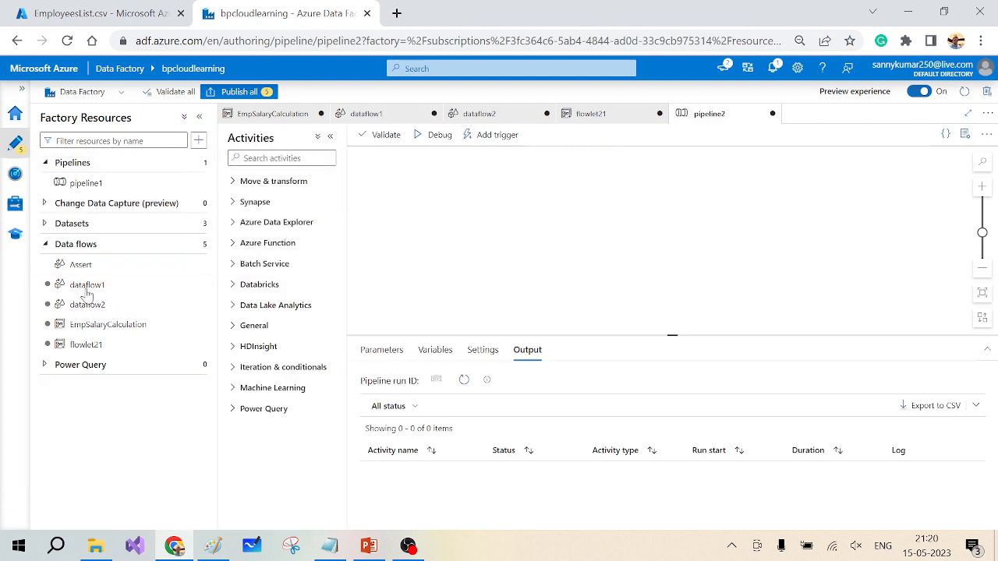
left_click_drag(87, 305, 443, 225)
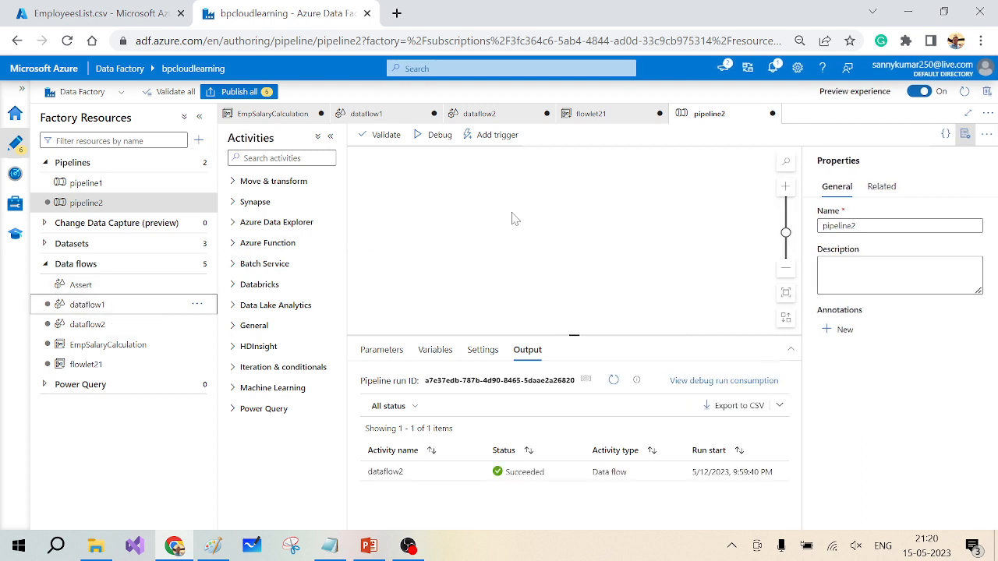
left_click(965, 134)
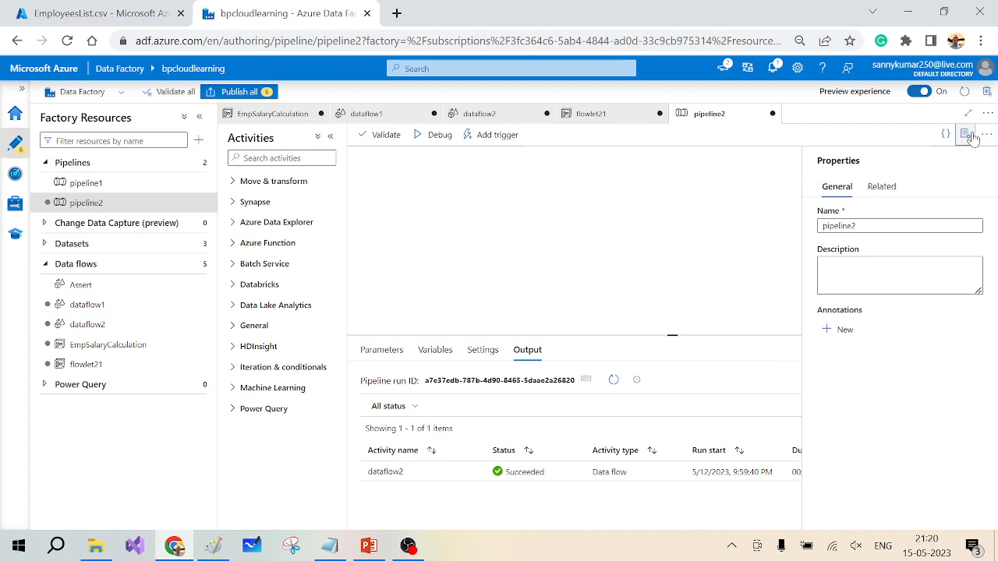
left_click_drag(87, 304, 485, 233)
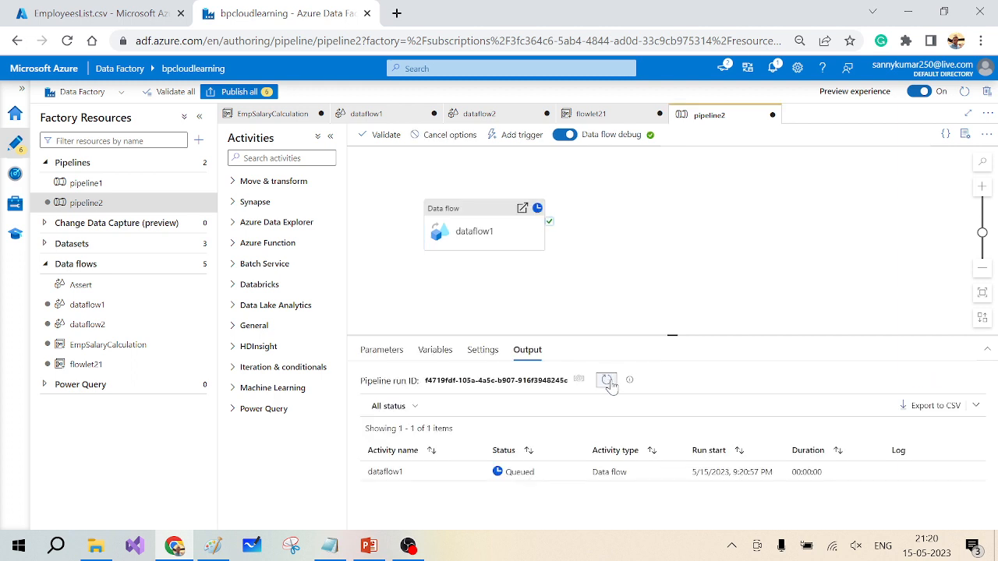
left_click(608, 382)
Review the transformation layouts of dataflow2, the EmpSalaryCalculation flowlet, and dataflow1
left_click(82, 334)
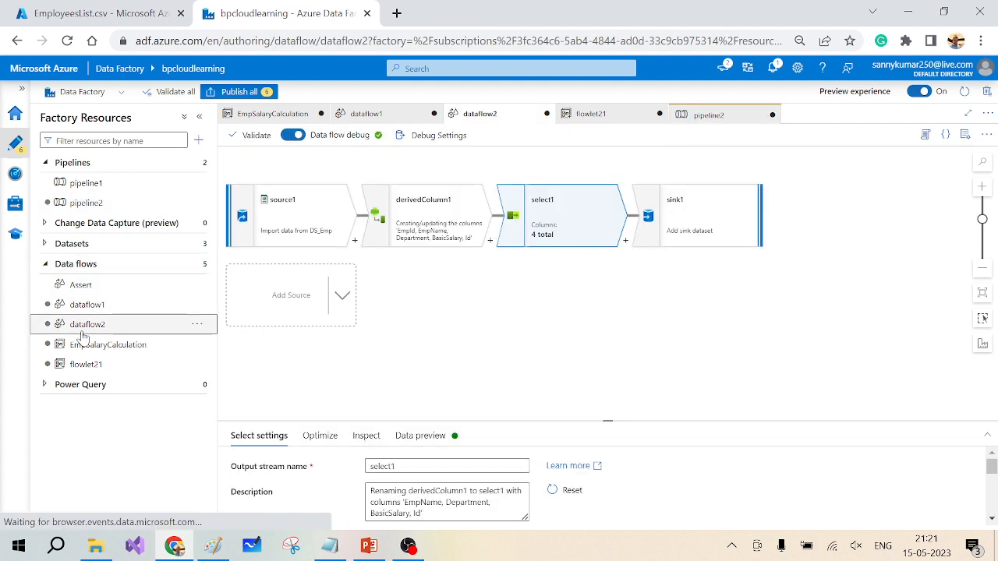
left_click(96, 350)
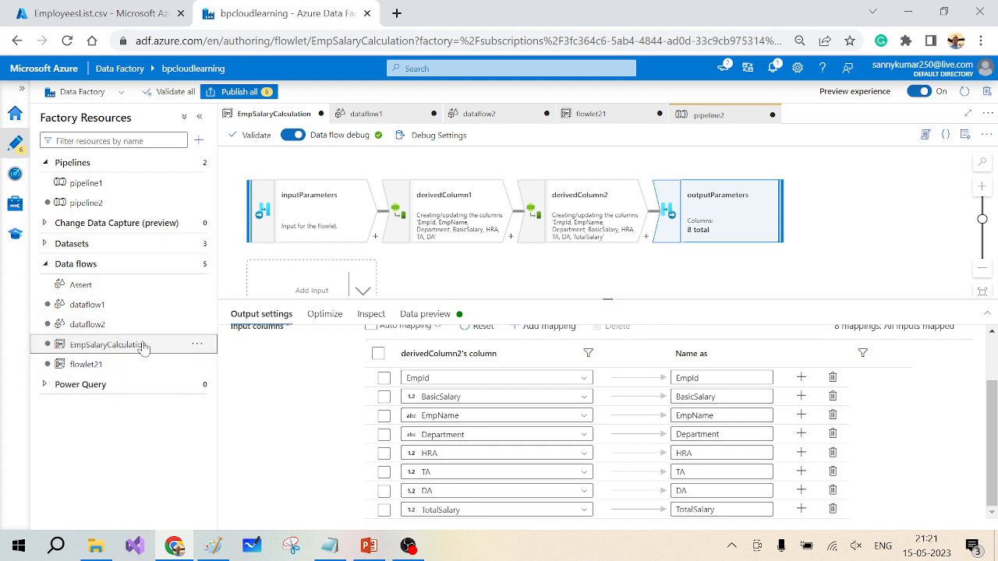
left_click(84, 323)
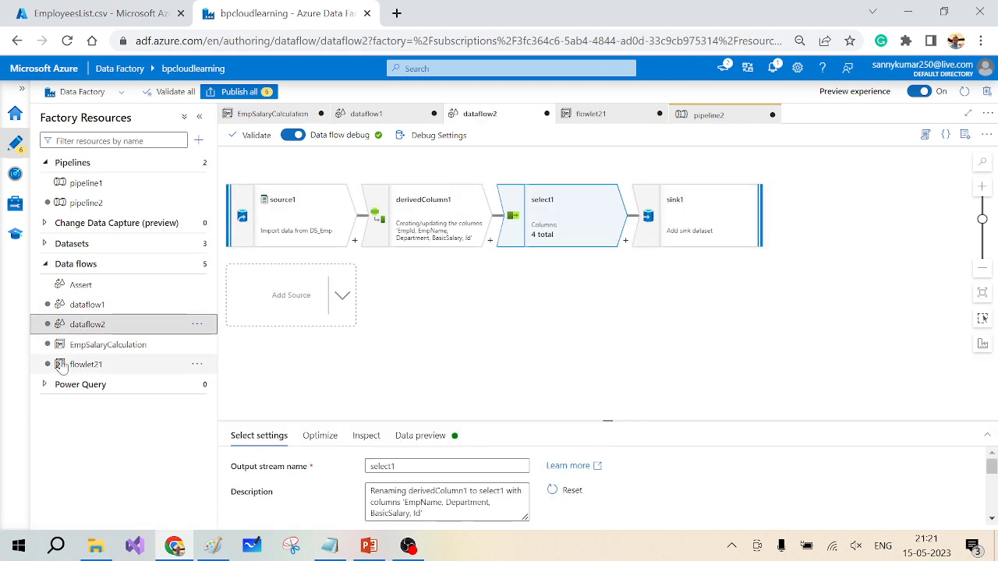
left_click(88, 345)
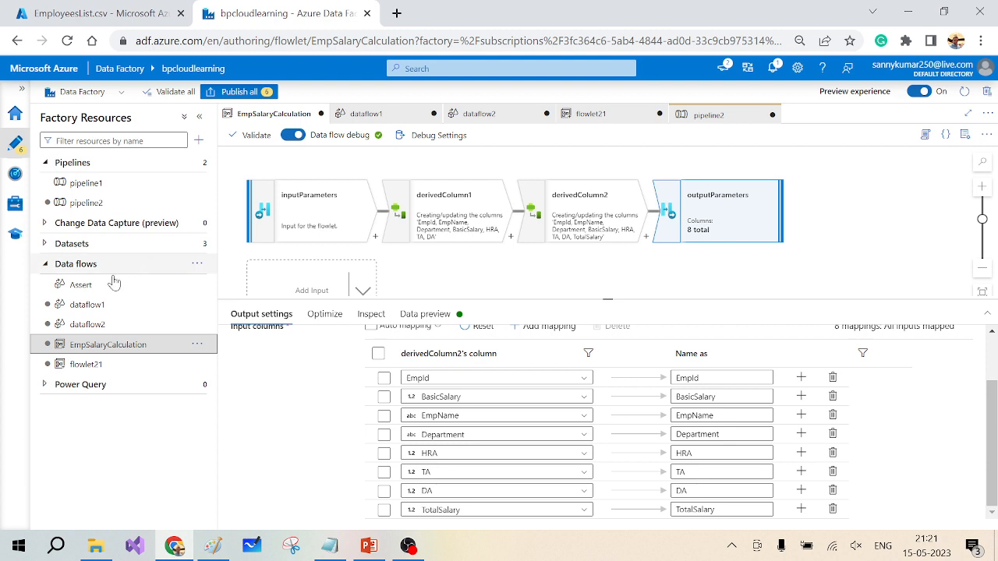
left_click(99, 308)
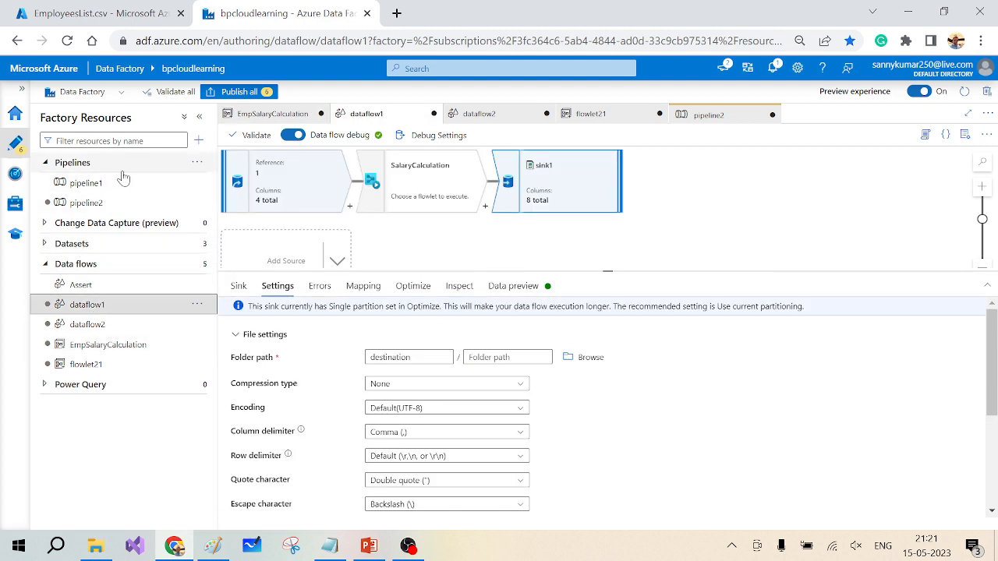
Return to pipeline2 and refresh the activity run status of its debug run
left_click(101, 205)
left_click(607, 379)
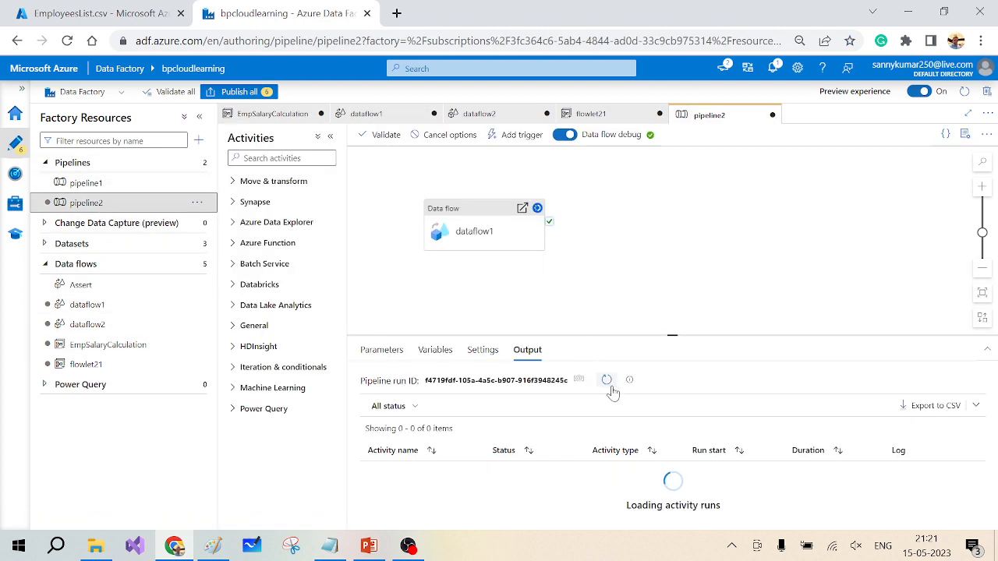
left_click(608, 381)
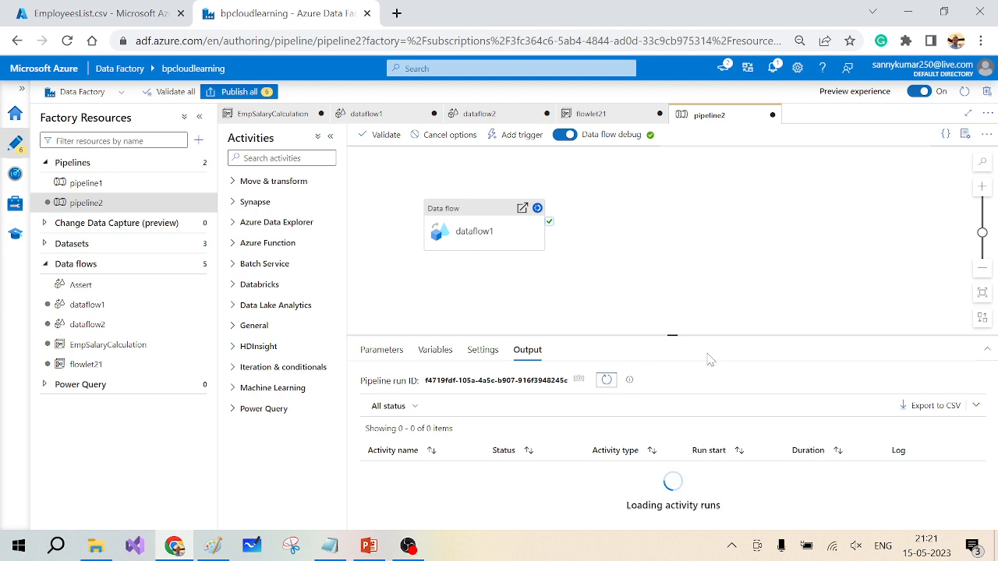
Switch to the Azure portal storage containers and view the contents of EmpSalary.csv in the destination container
left_click(97, 14)
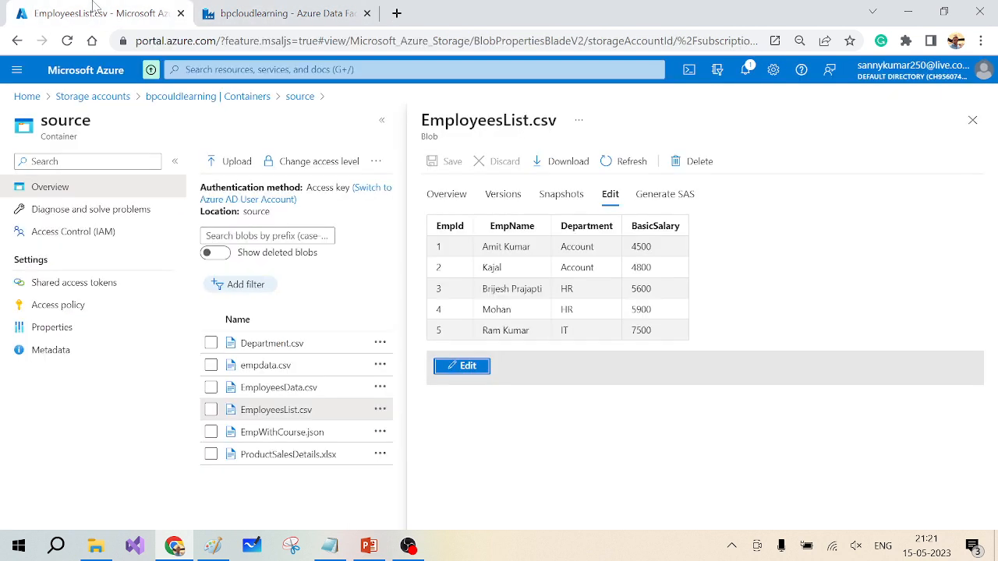
left_click(972, 120)
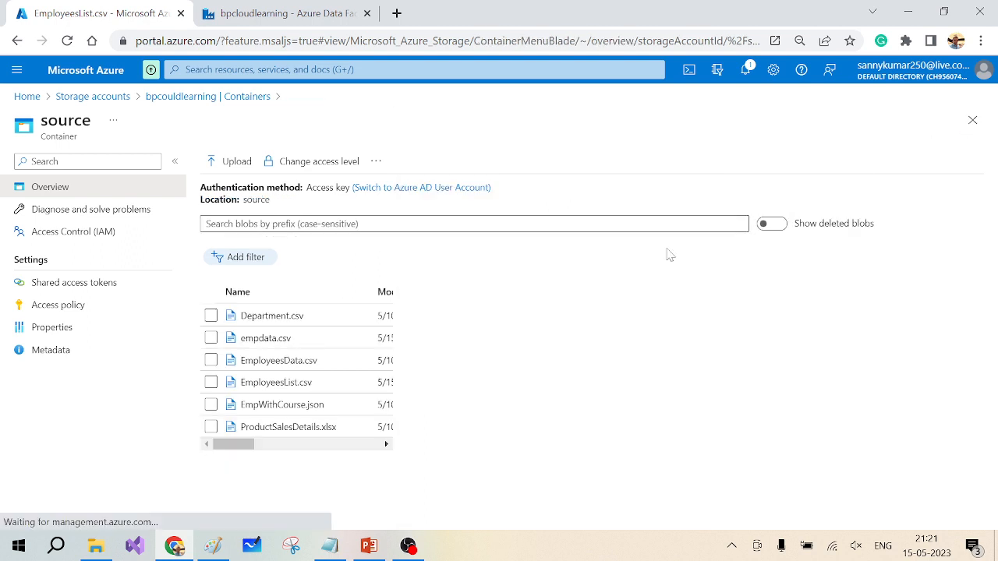
left_click(972, 120)
left_click(466, 273)
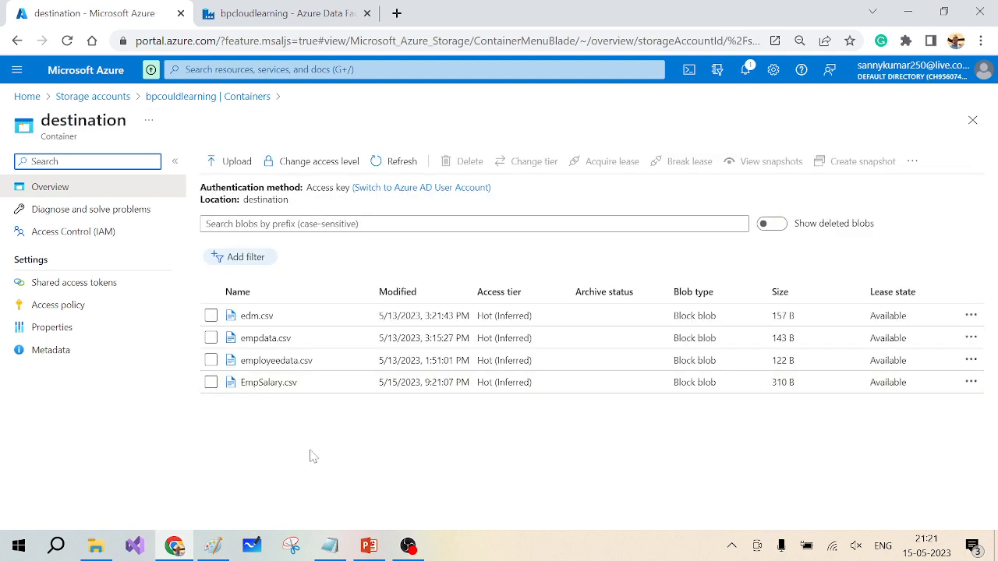
left_click(269, 383)
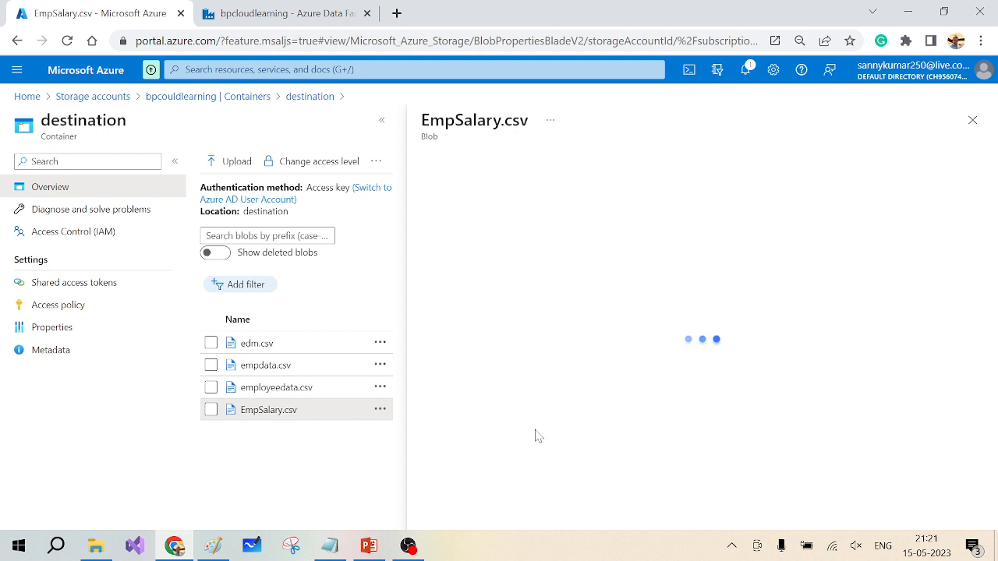
left_click(609, 194)
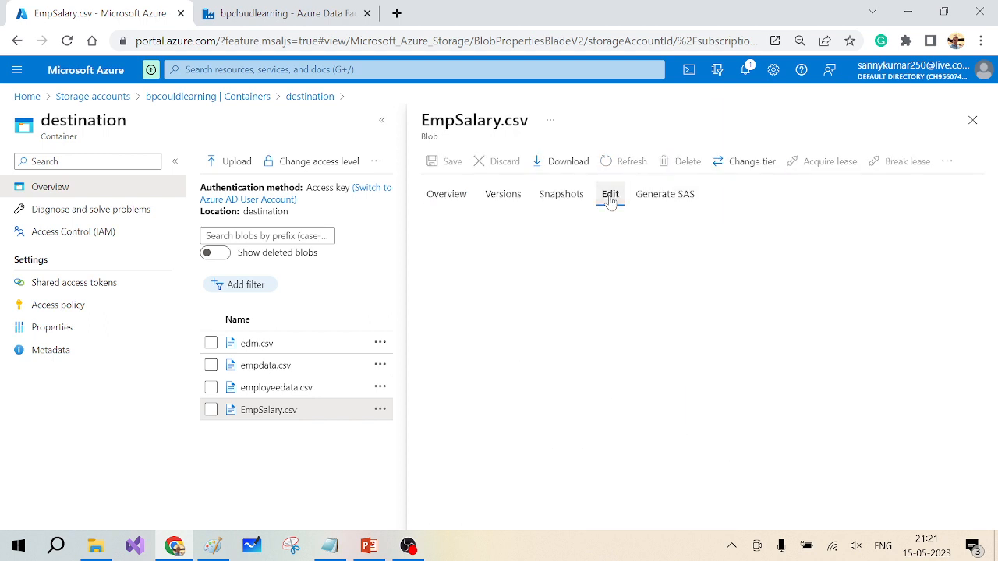
left_click(575, 466)
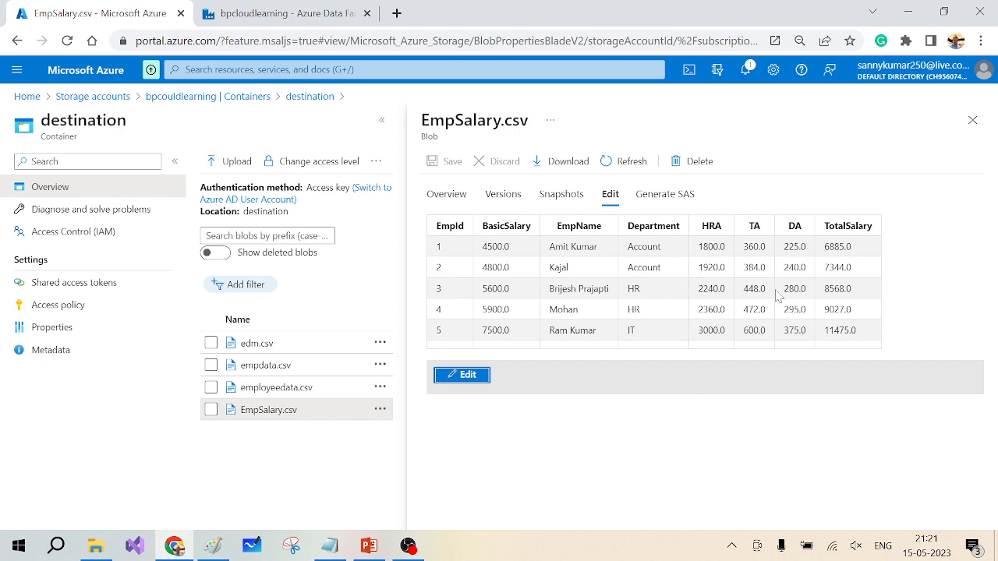
Switch to the PowerPoint presentation and show the flowlet diagram on slide 3, followed by closing slide 4
left_click(369, 545)
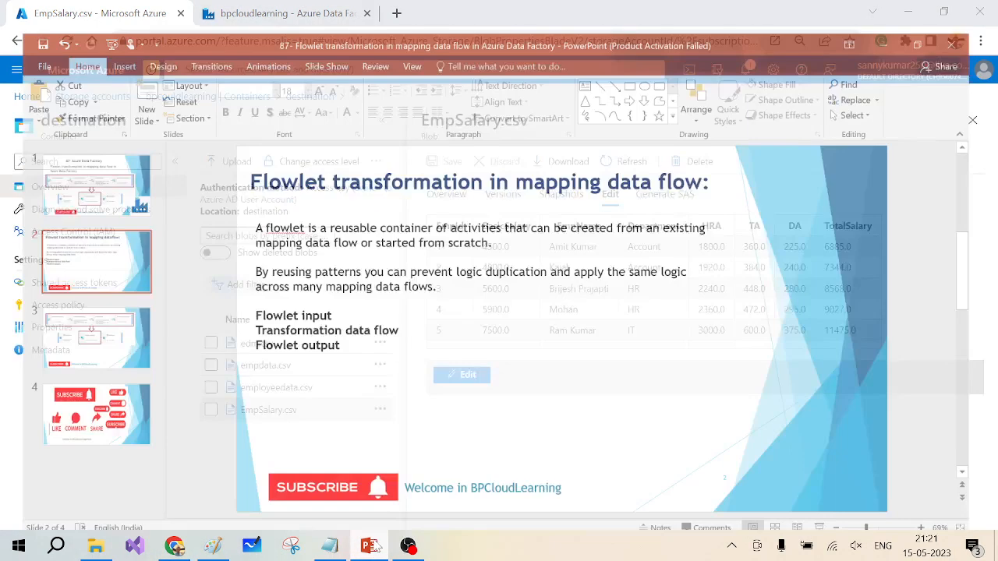
left_click(105, 322)
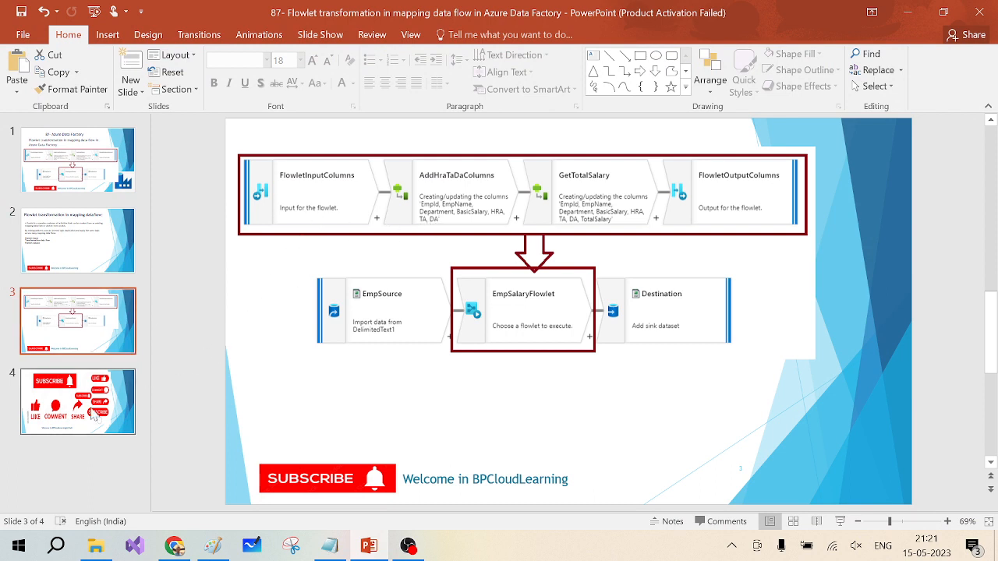
key("Down")
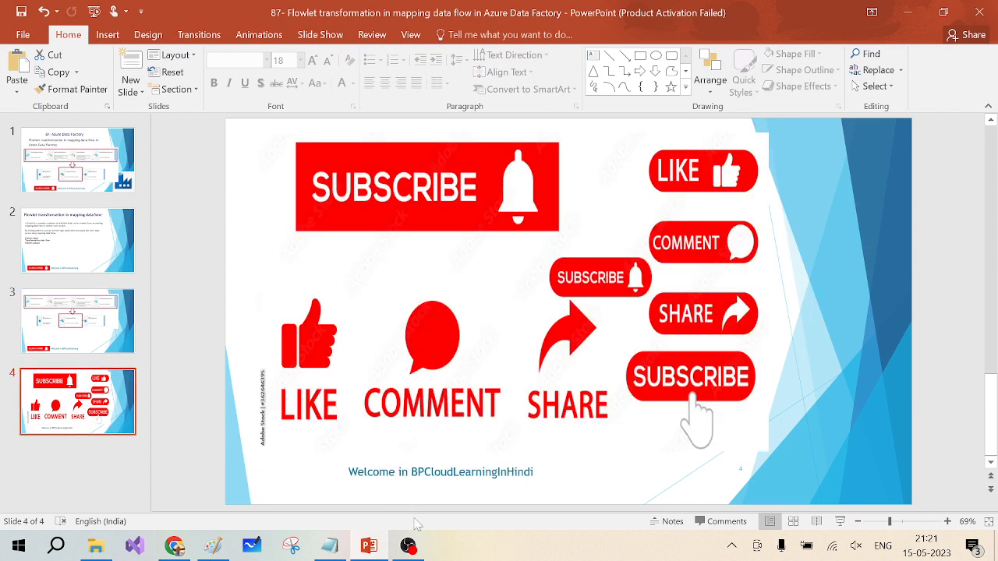